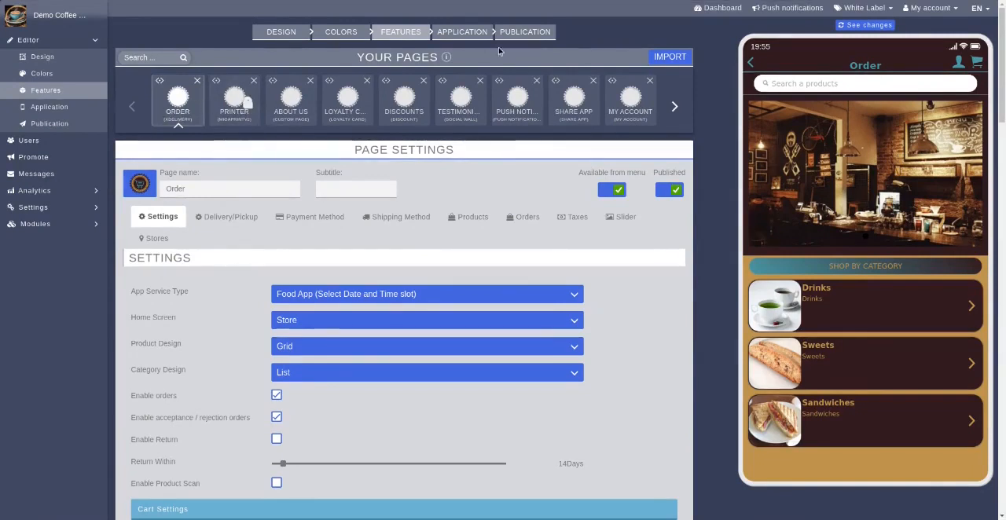
Return the app preview to its home screen and look through the available page icons
{"action": "left_click", "coordinate": [750, 66]}
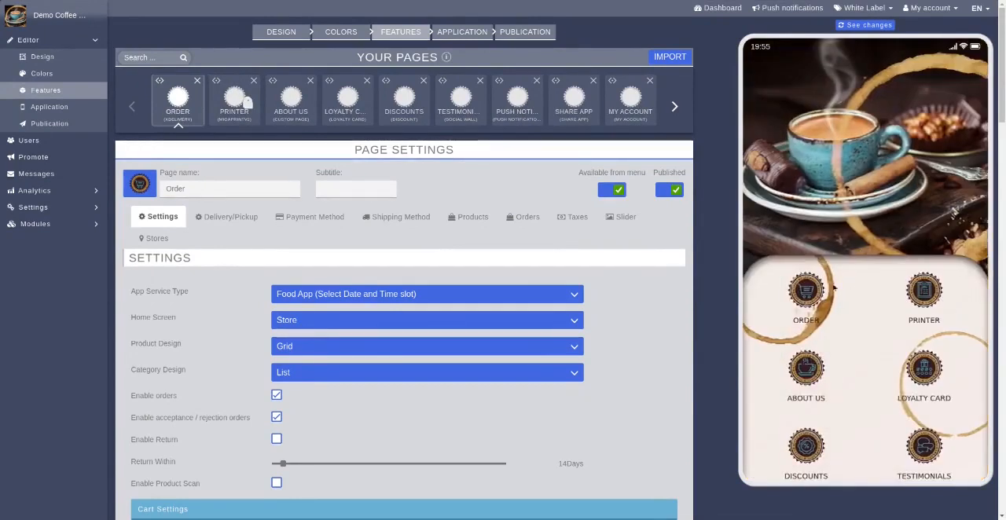
{"action": "scroll", "coordinate": [901, 462], "scroll_direction": "down", "scroll_amount": 2}
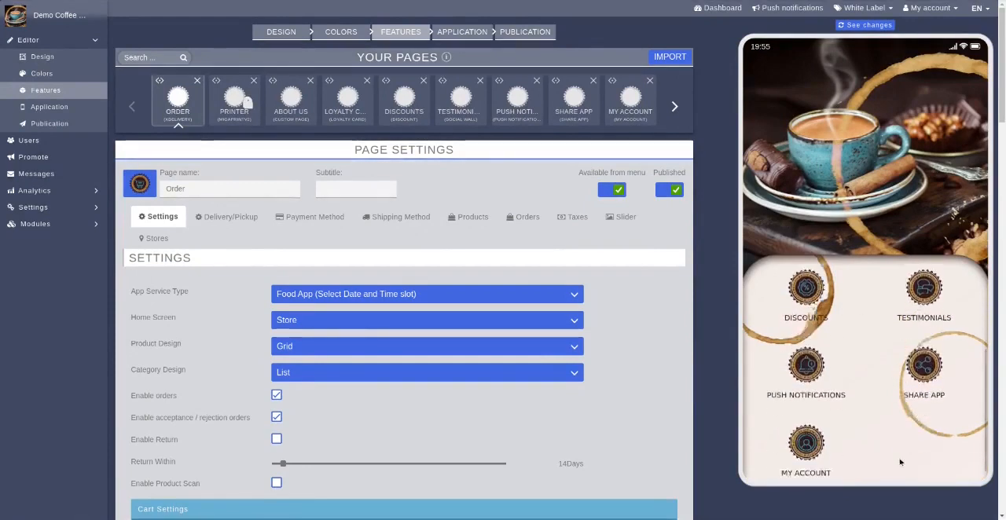
{"action": "scroll", "coordinate": [873, 449], "scroll_direction": "up", "scroll_amount": 1}
{"action": "scroll", "coordinate": [873, 449], "scroll_direction": "up", "scroll_amount": 2}
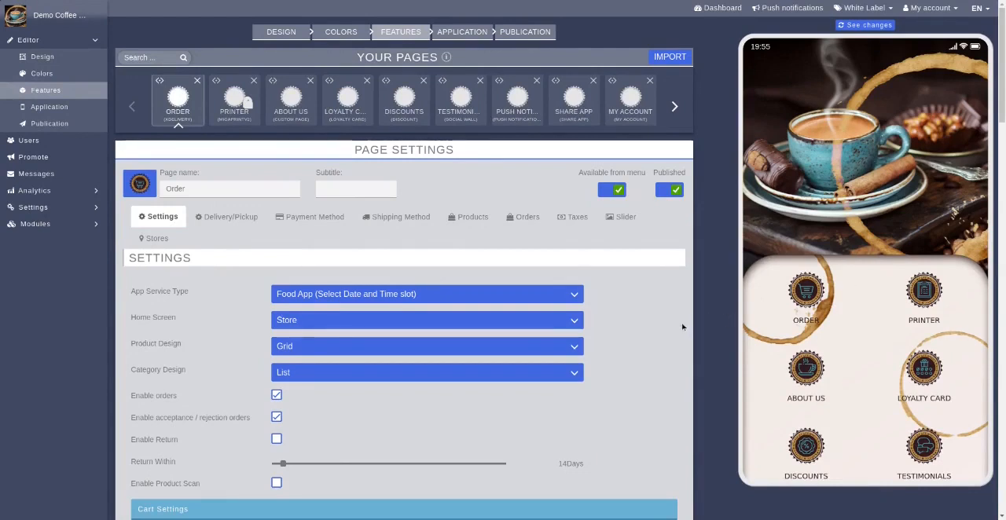
Skim the Order page's settings and the catalogue of pages that can be added
{"action": "scroll", "coordinate": [682, 318], "scroll_direction": "down", "scroll_amount": 1}
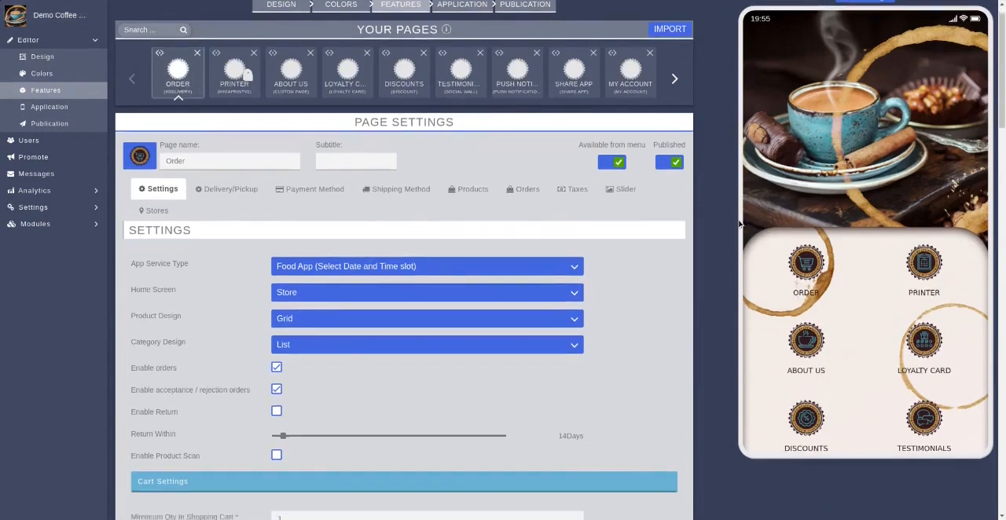
{"action": "scroll", "coordinate": [751, 292], "scroll_direction": "down", "scroll_amount": 7}
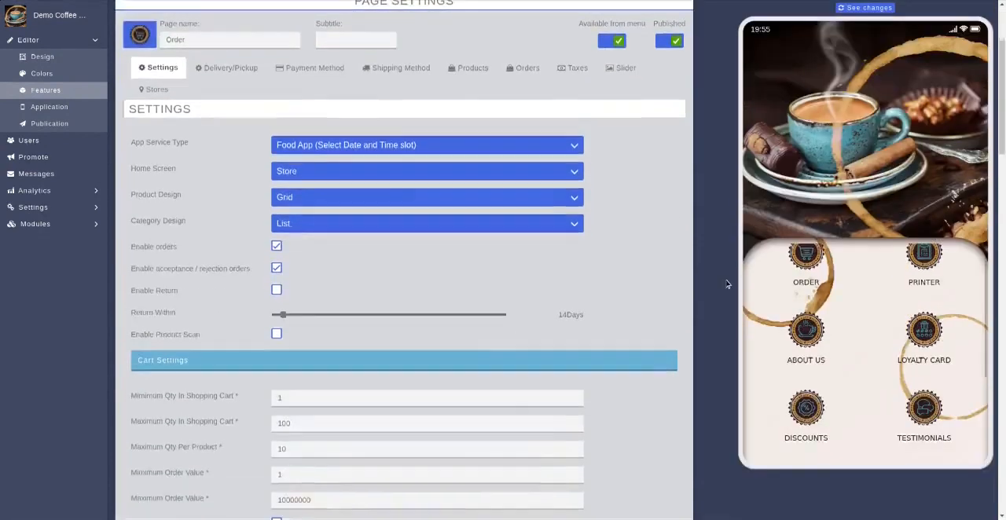
{"action": "scroll", "coordinate": [725, 277], "scroll_direction": "down", "scroll_amount": 10}
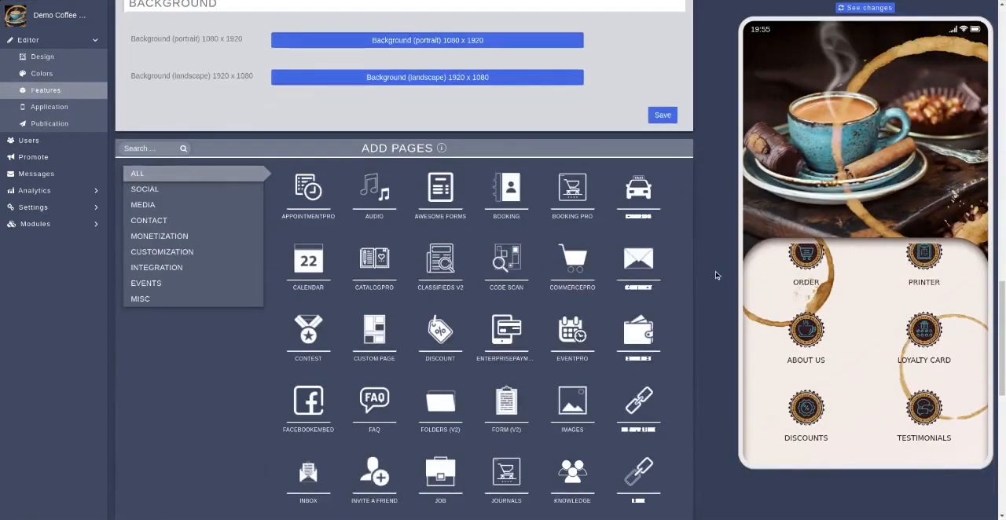
{"action": "scroll", "coordinate": [715, 271], "scroll_direction": "up", "scroll_amount": 10}
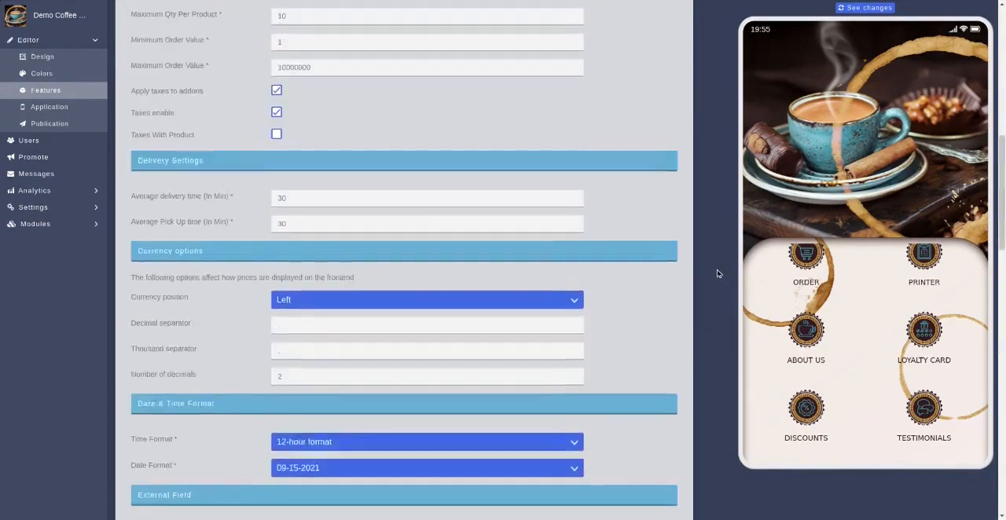
{"action": "scroll", "coordinate": [719, 264], "scroll_direction": "up", "scroll_amount": 6}
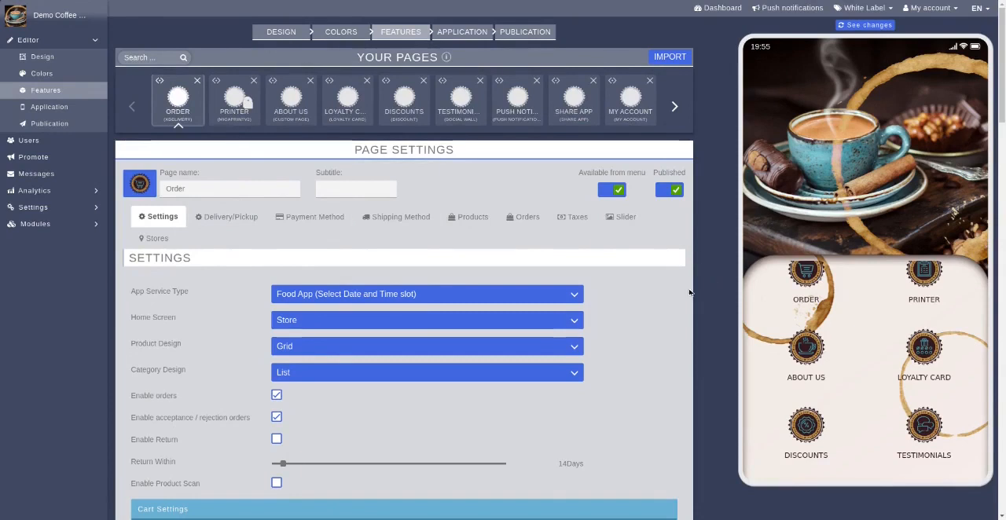
Open Order in the app preview, set its Category Design to Grid, and save the settings
{"action": "scroll", "coordinate": [666, 282], "scroll_direction": "down", "scroll_amount": 1}
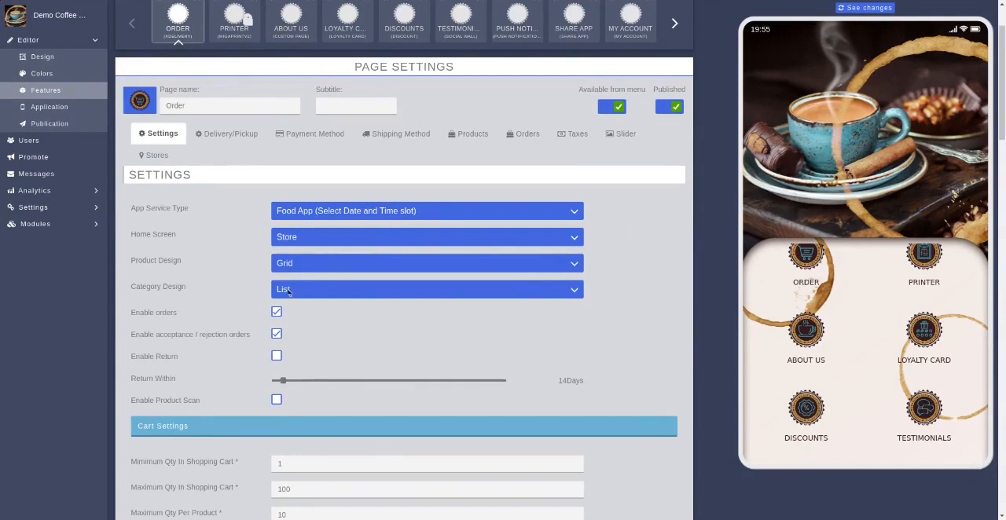
{"action": "left_click", "coordinate": [808, 267]}
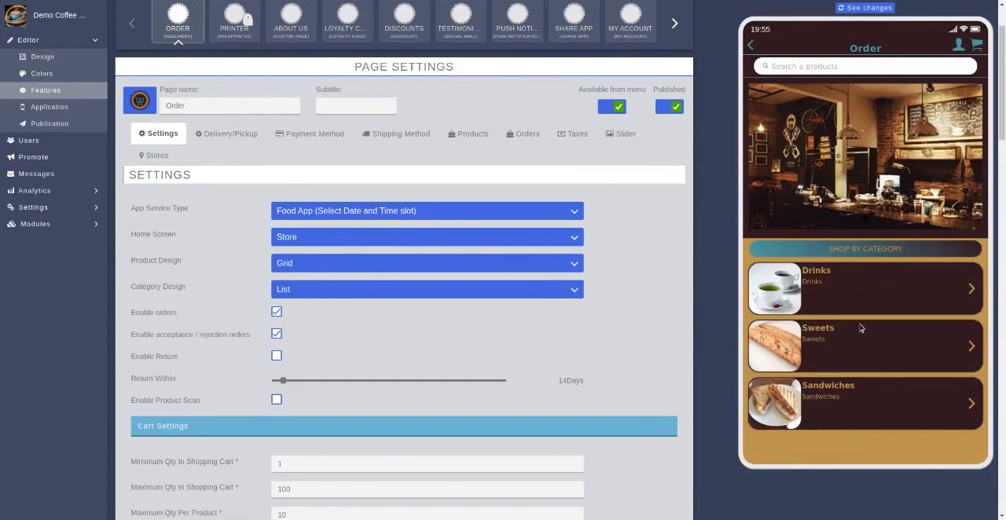
{"action": "left_click", "coordinate": [434, 292]}
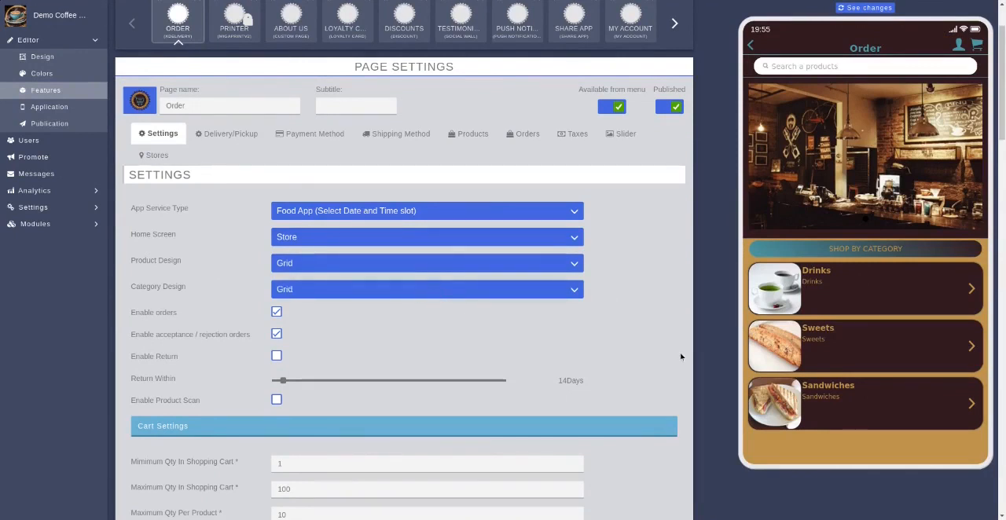
{"action": "scroll", "coordinate": [681, 357], "scroll_direction": "down", "scroll_amount": 10}
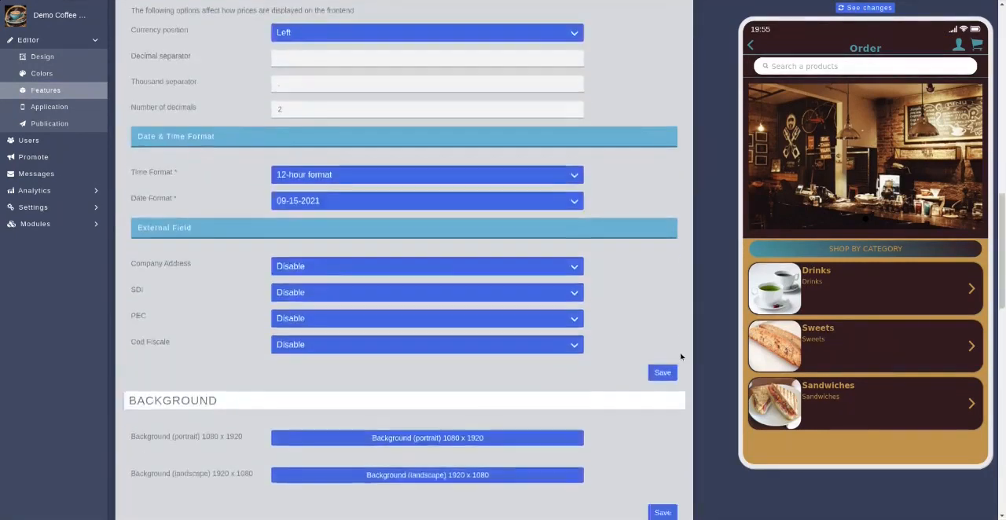
{"action": "scroll", "coordinate": [680, 356], "scroll_direction": "down", "scroll_amount": 1}
{"action": "left_click", "coordinate": [663, 280]}
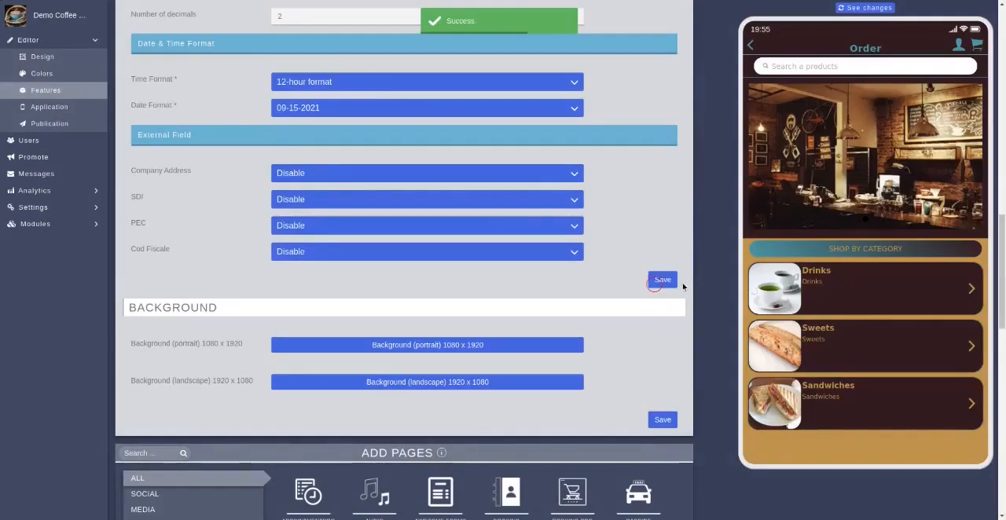
{"action": "left_click", "coordinate": [654, 284]}
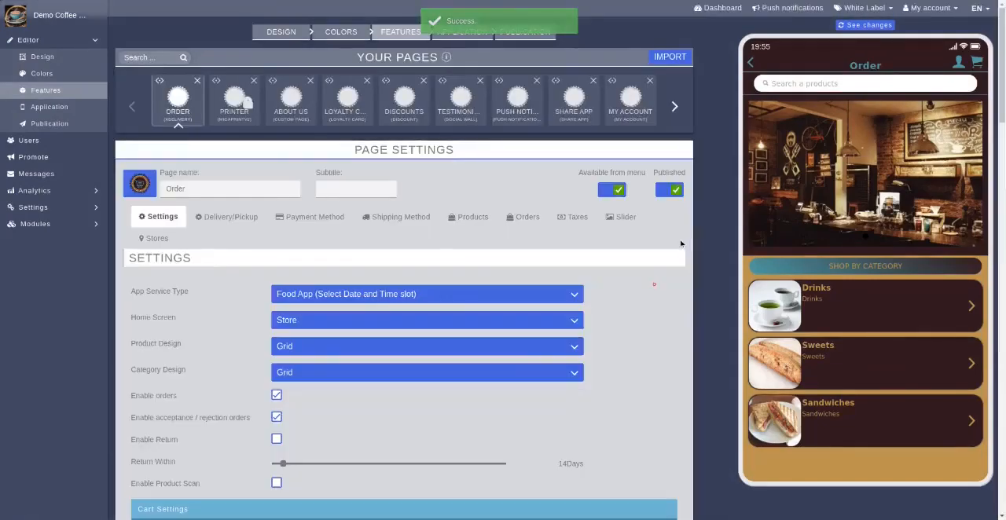
Reload the app preview and open the Order page to check its category layout
{"action": "left_click", "coordinate": [842, 26]}
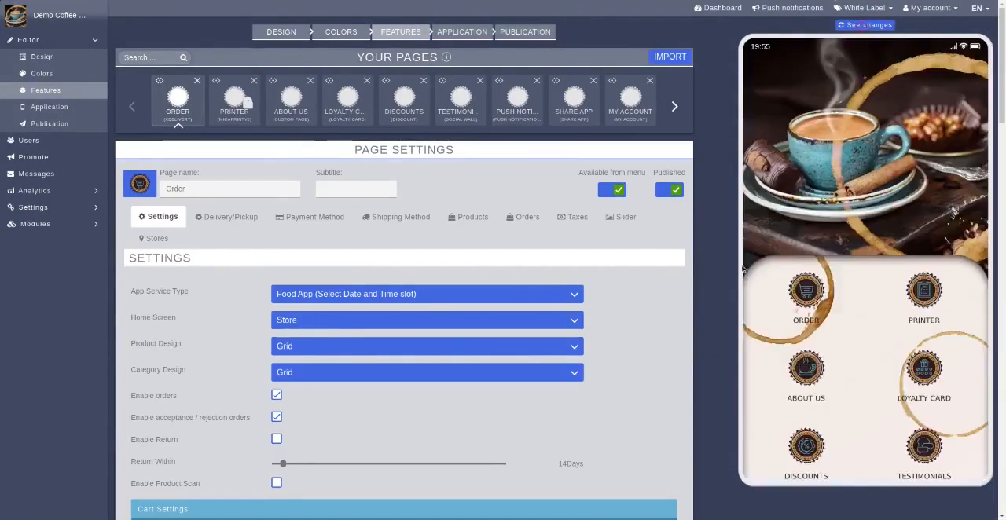
{"action": "left_click", "coordinate": [810, 291]}
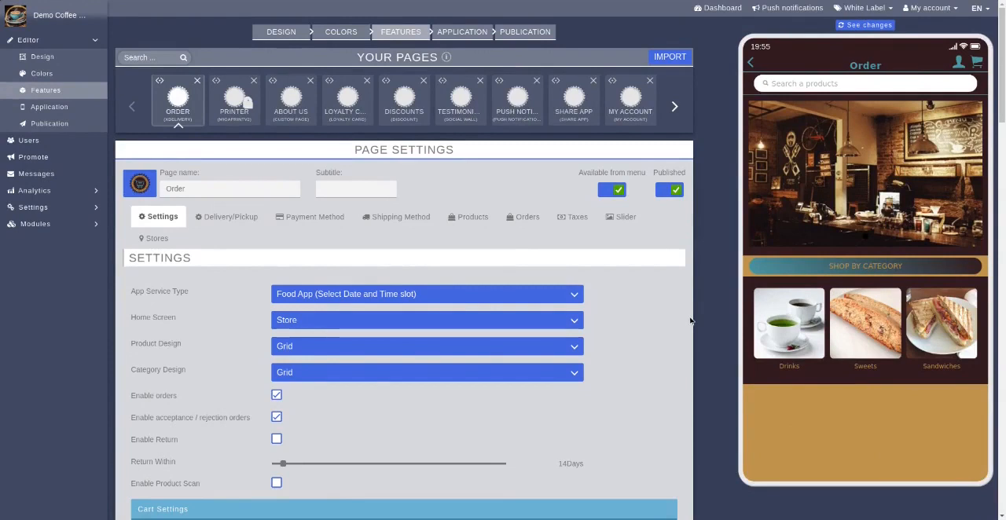
Examine the Order page's order, return, cart, tax, delivery, currency, date and time, and external field settings
{"action": "scroll", "coordinate": [690, 323], "scroll_direction": "down", "scroll_amount": 1}
{"action": "scroll", "coordinate": [691, 321], "scroll_direction": "down", "scroll_amount": 1}
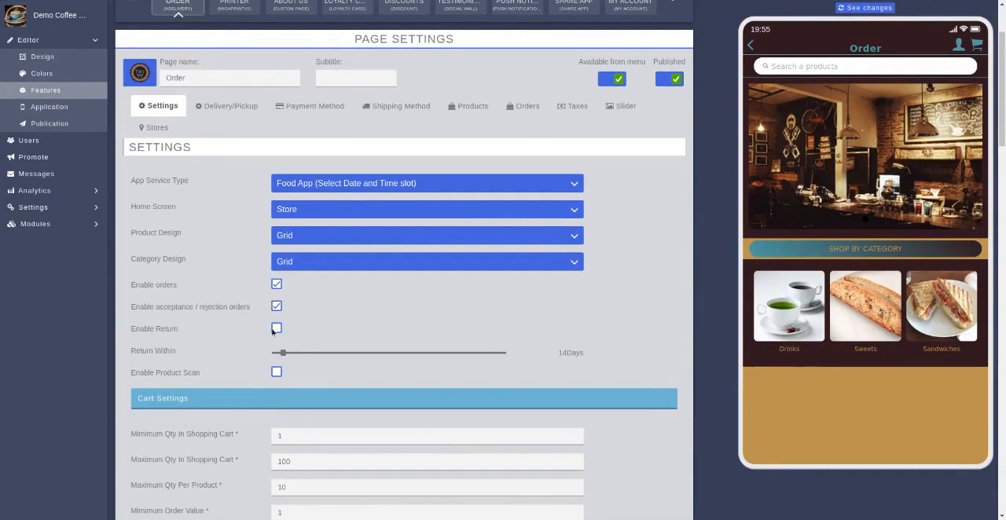
{"action": "scroll", "coordinate": [681, 289], "scroll_direction": "down", "scroll_amount": 1}
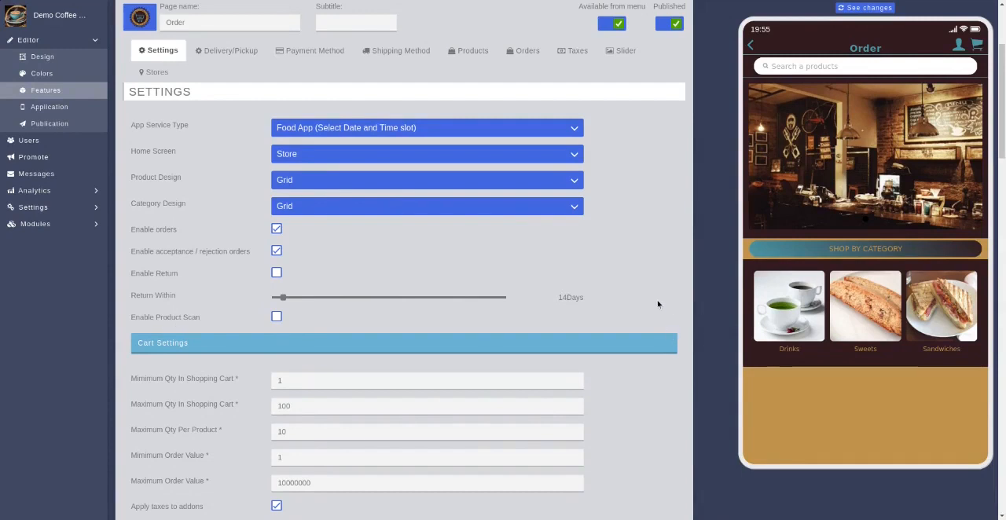
{"action": "scroll", "coordinate": [659, 304], "scroll_direction": "down", "scroll_amount": 1}
{"action": "scroll", "coordinate": [659, 305], "scroll_direction": "down", "scroll_amount": 1}
{"action": "scroll", "coordinate": [659, 304], "scroll_direction": "down", "scroll_amount": 1}
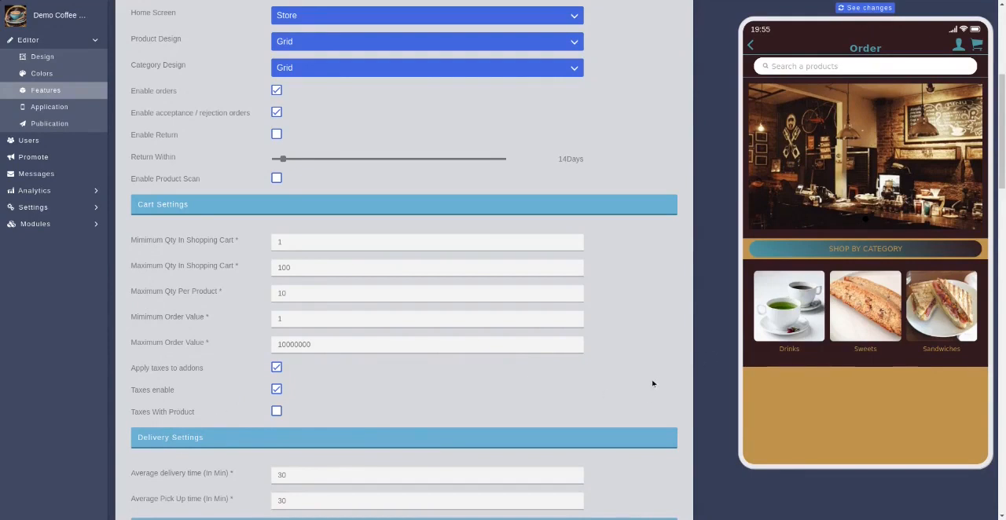
{"action": "scroll", "coordinate": [653, 381], "scroll_direction": "down", "scroll_amount": 1}
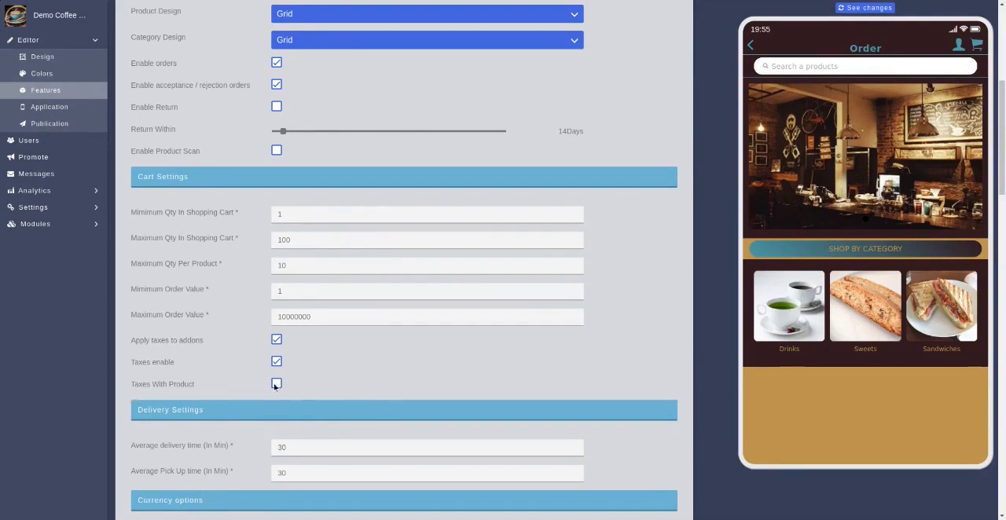
{"action": "scroll", "coordinate": [683, 345], "scroll_direction": "down", "scroll_amount": 3}
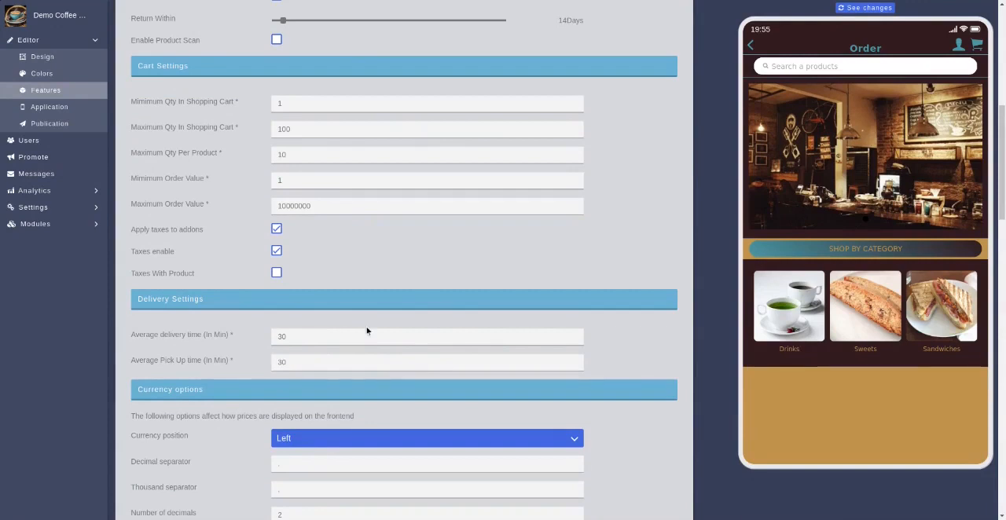
{"action": "scroll", "coordinate": [687, 384], "scroll_direction": "down", "scroll_amount": 1}
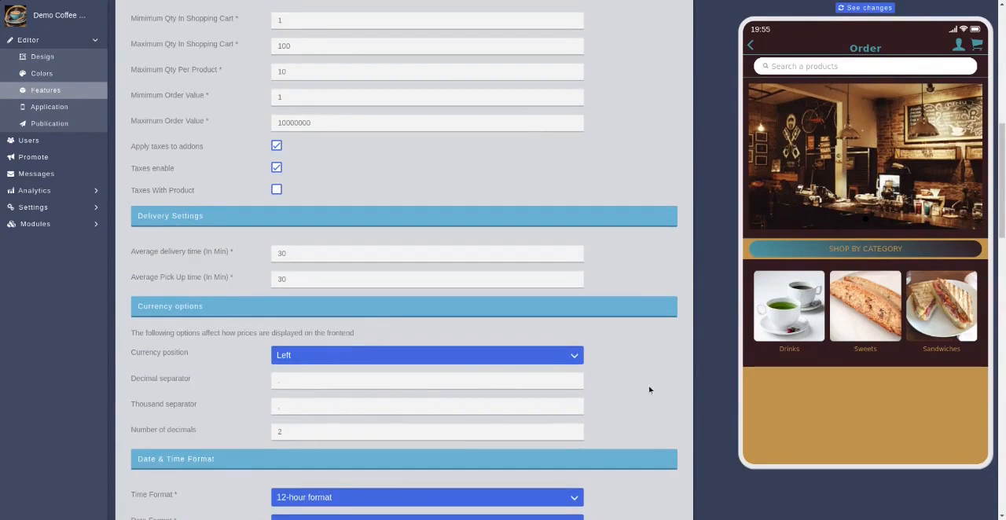
{"action": "scroll", "coordinate": [649, 389], "scroll_direction": "down", "scroll_amount": 2}
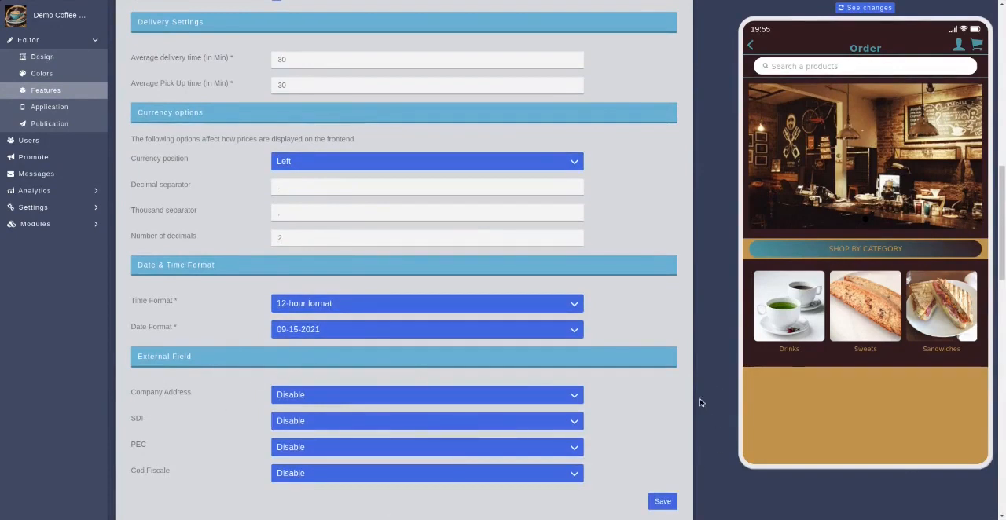
{"action": "scroll", "coordinate": [707, 410], "scroll_direction": "down", "scroll_amount": 5}
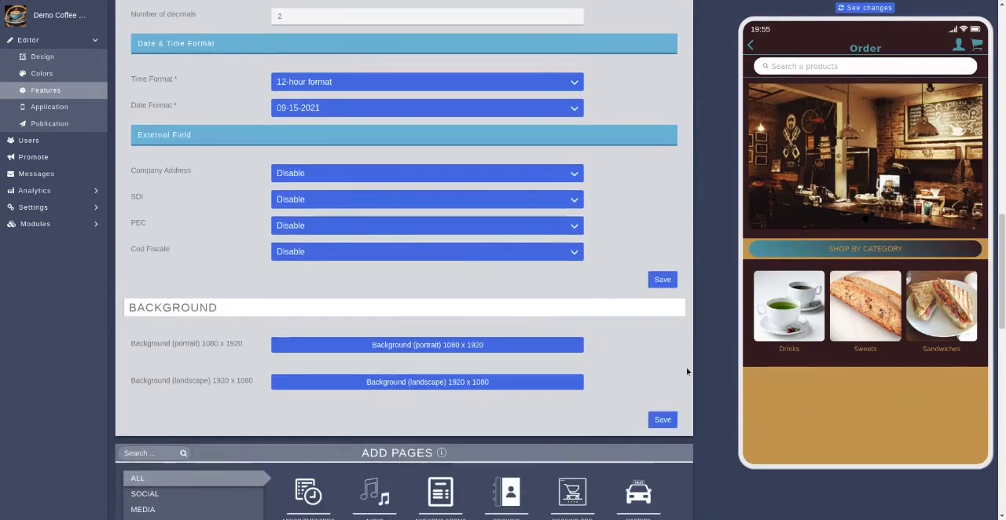
Go over the Order page's general settings once more and save them
{"action": "scroll", "coordinate": [696, 363], "scroll_direction": "up", "scroll_amount": 3}
{"action": "scroll", "coordinate": [697, 364], "scroll_direction": "up", "scroll_amount": 10}
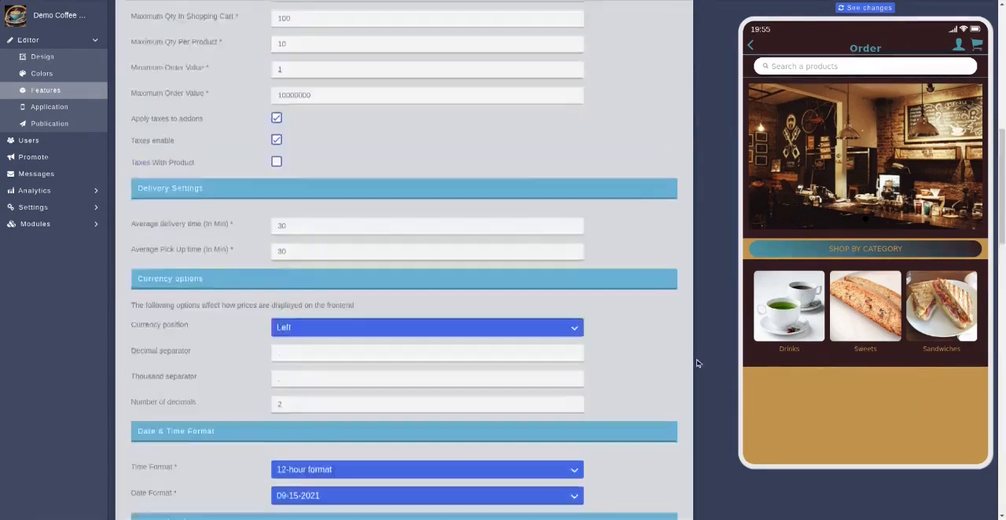
{"action": "scroll", "coordinate": [696, 363], "scroll_direction": "down", "scroll_amount": 15}
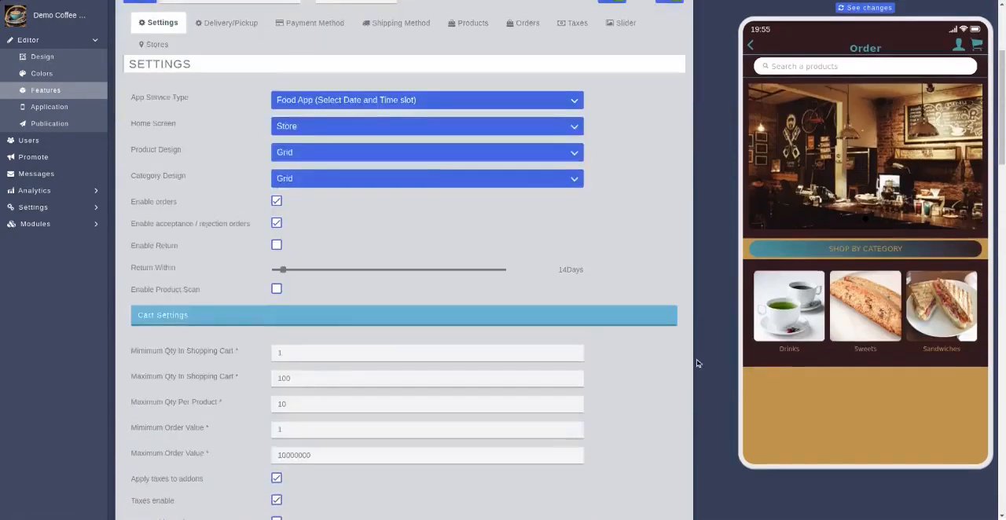
{"action": "scroll", "coordinate": [697, 359], "scroll_direction": "down", "scroll_amount": 6}
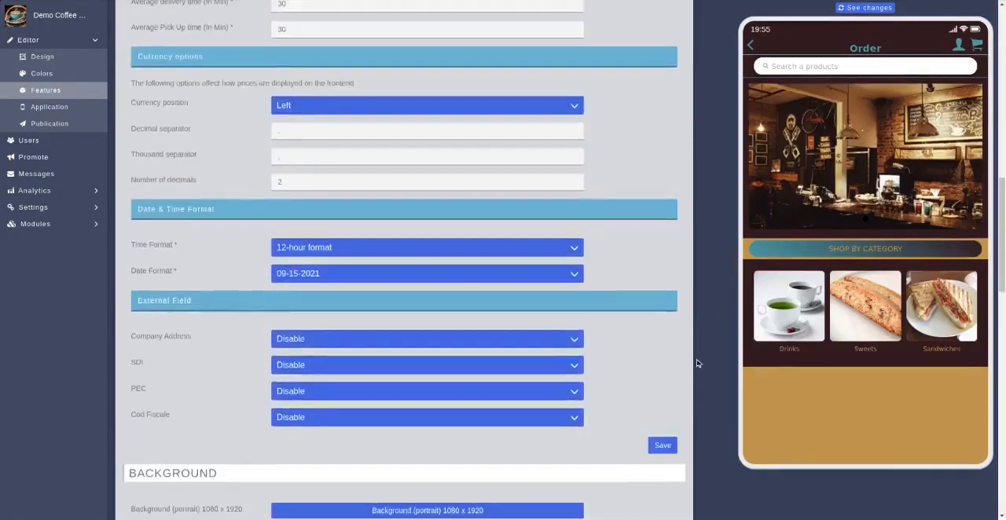
{"action": "left_click", "coordinate": [663, 475]}
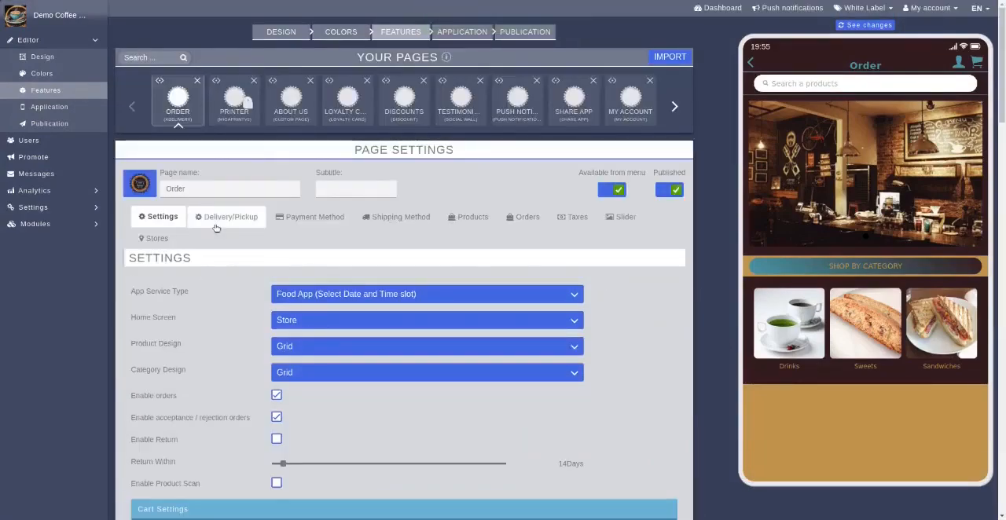
Disable delivery in the Order page's Delivery/Pickup settings
{"action": "left_click", "coordinate": [206, 225]}
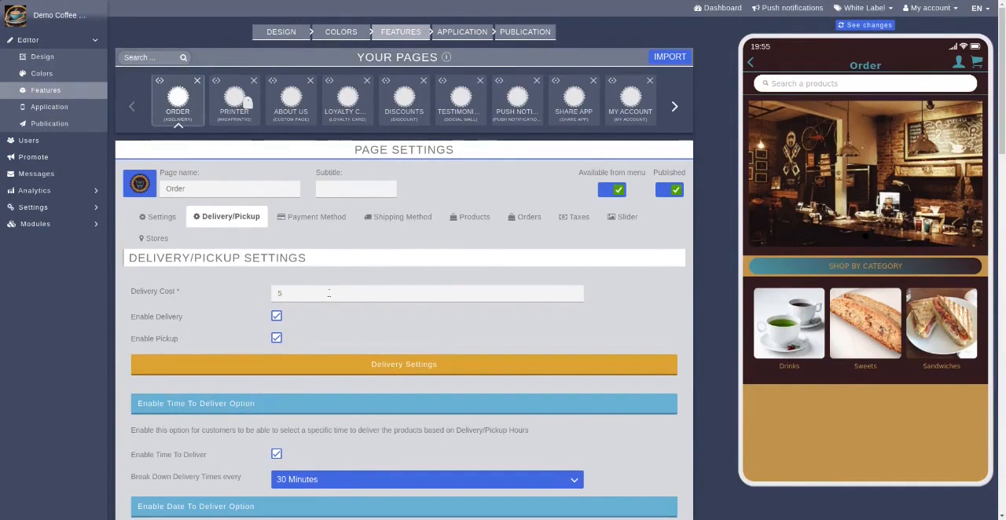
{"action": "left_click", "coordinate": [277, 317]}
{"action": "left_click", "coordinate": [295, 293]}
Review the time and date options for delivery and pickup, including the delivery time interval choices
{"action": "scroll", "coordinate": [607, 301], "scroll_direction": "down", "scroll_amount": 2}
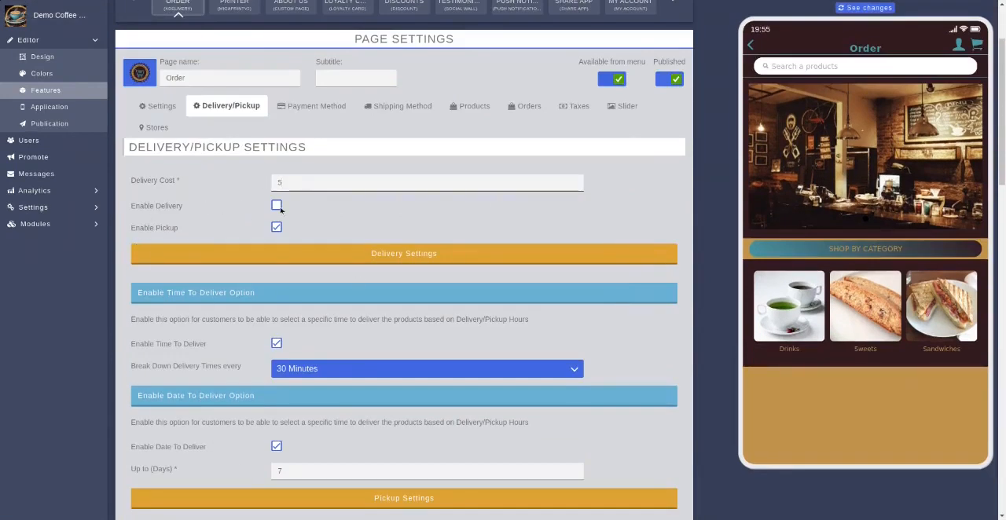
{"action": "scroll", "coordinate": [265, 338], "scroll_direction": "down", "scroll_amount": 2}
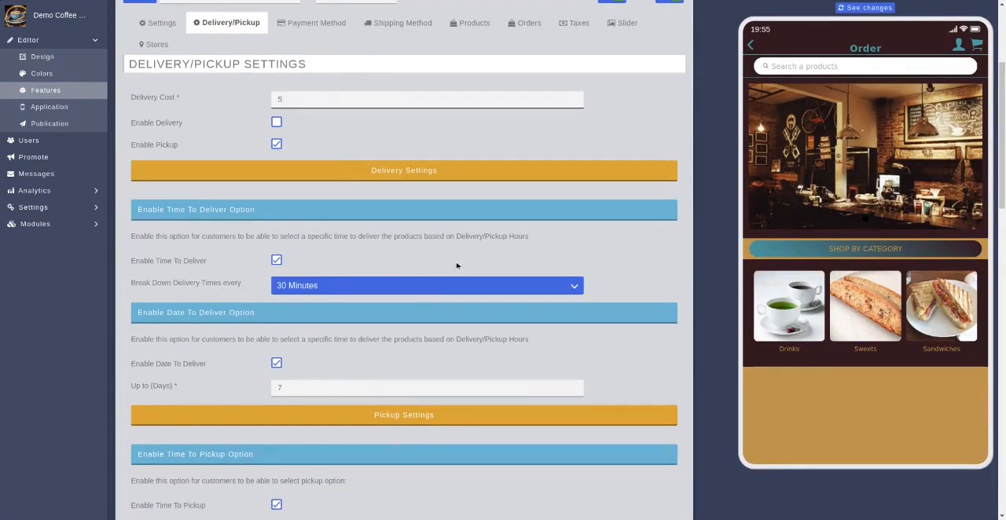
{"action": "left_click", "coordinate": [404, 289]}
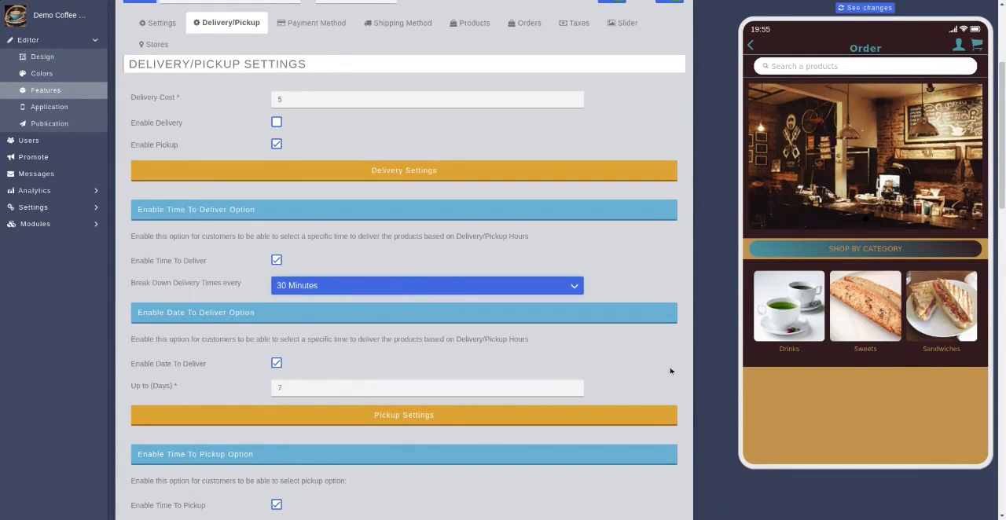
{"action": "scroll", "coordinate": [671, 371], "scroll_direction": "down", "scroll_amount": 2}
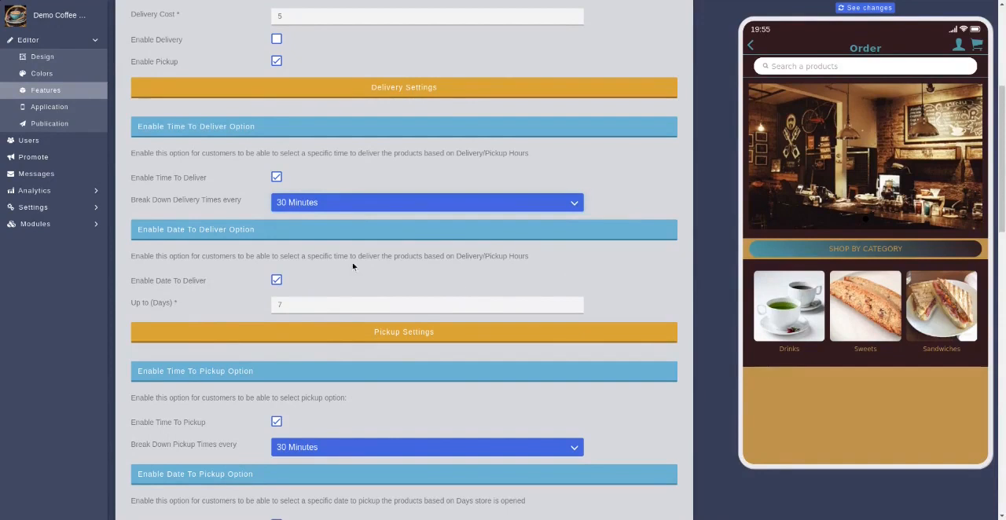
{"action": "scroll", "coordinate": [652, 290], "scroll_direction": "down", "scroll_amount": 4}
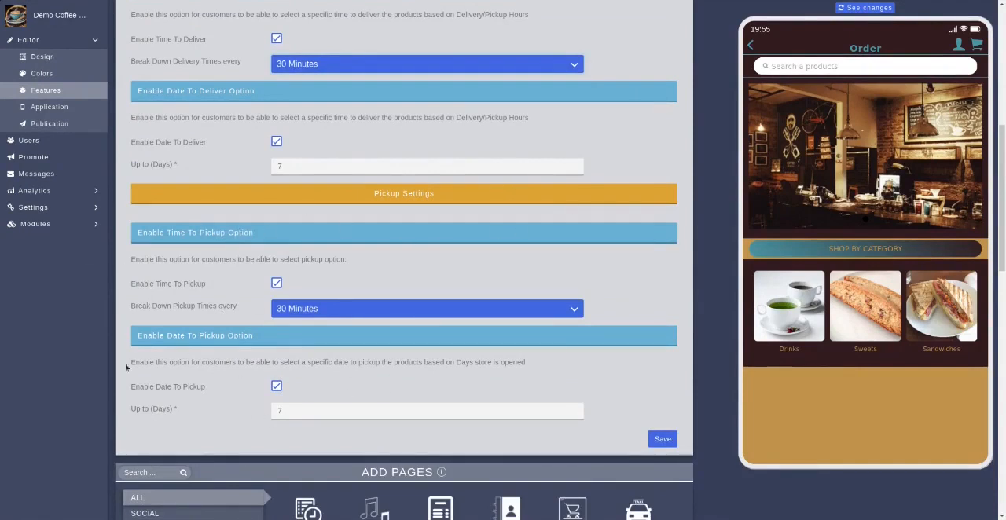
Save the Order page's Delivery/Pickup settings
{"action": "left_click", "coordinate": [665, 440]}
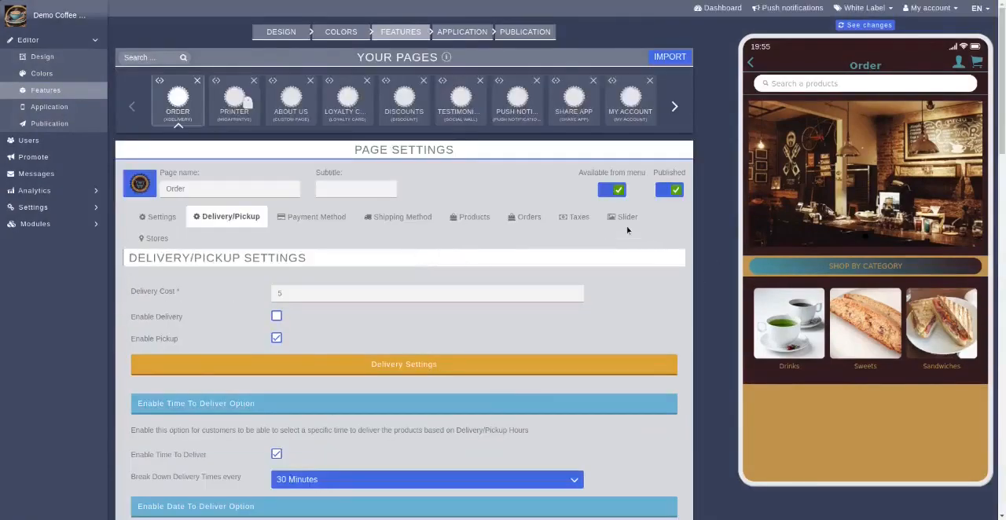
Review the Order page's payment methods from Ewallet to PayPal and save the Cash On Delivery method
{"action": "left_click", "coordinate": [311, 222]}
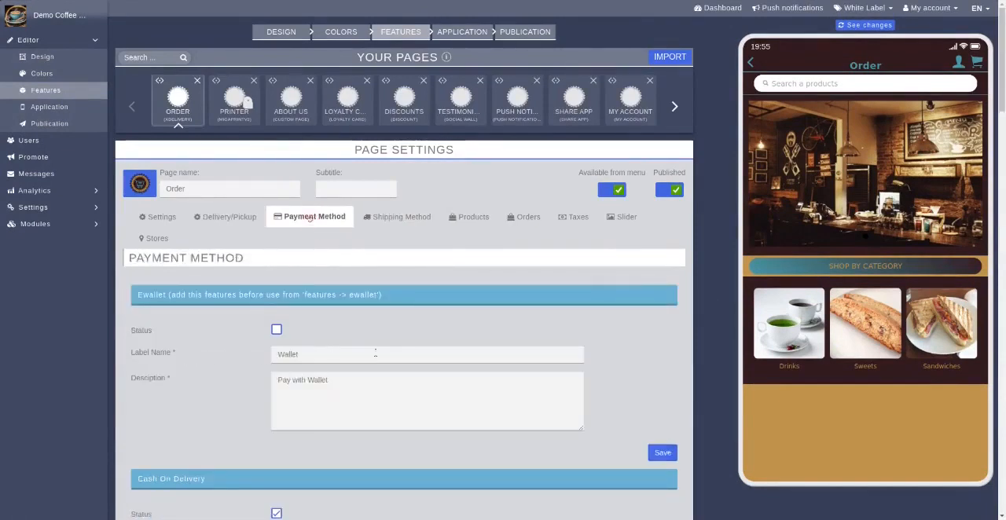
{"action": "scroll", "coordinate": [222, 384], "scroll_direction": "down", "scroll_amount": 2}
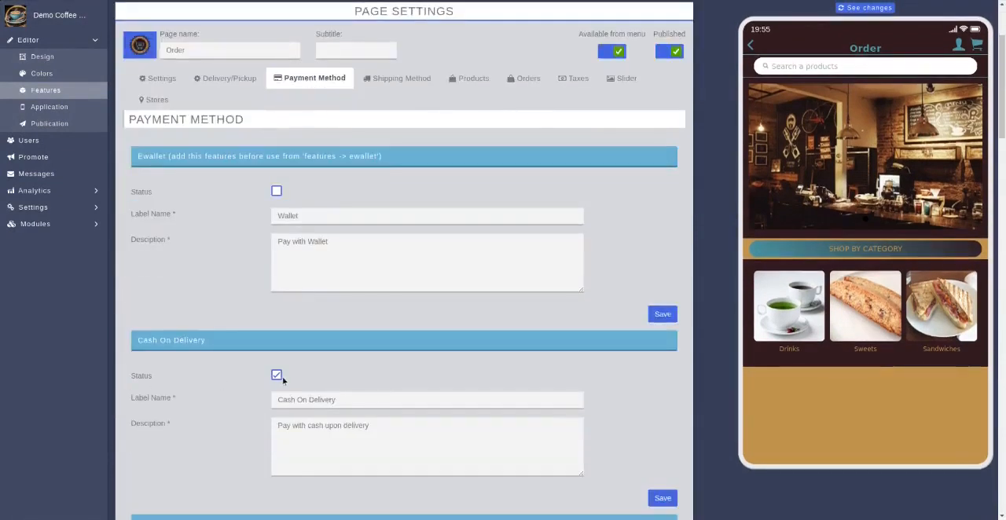
{"action": "scroll", "coordinate": [450, 379], "scroll_direction": "down", "scroll_amount": 3}
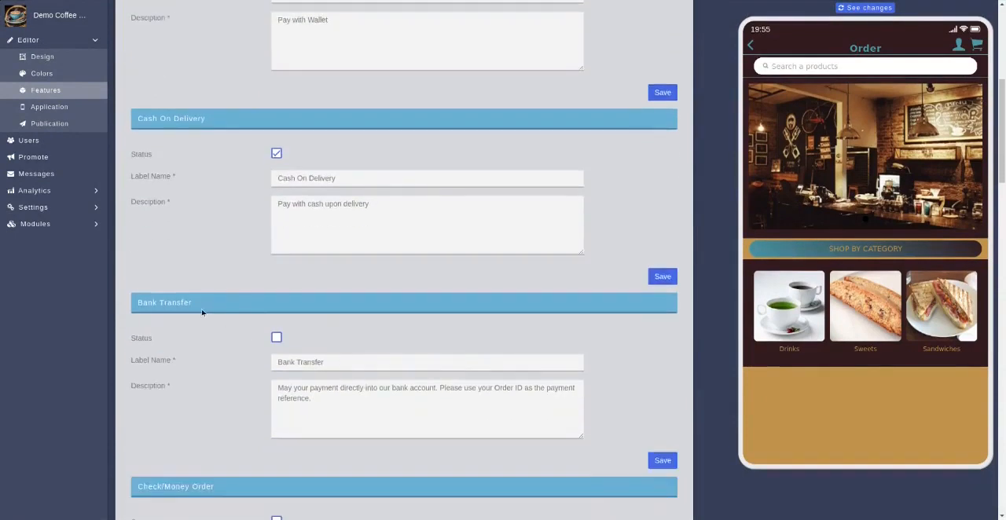
{"action": "scroll", "coordinate": [322, 341], "scroll_direction": "down", "scroll_amount": 2}
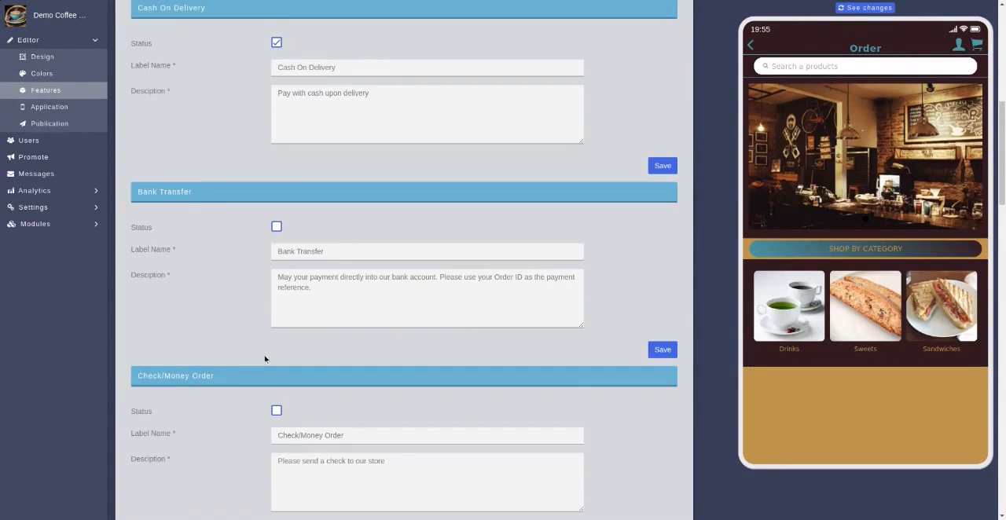
{"action": "scroll", "coordinate": [267, 354], "scroll_direction": "down", "scroll_amount": 2}
{"action": "scroll", "coordinate": [246, 372], "scroll_direction": "down", "scroll_amount": 8}
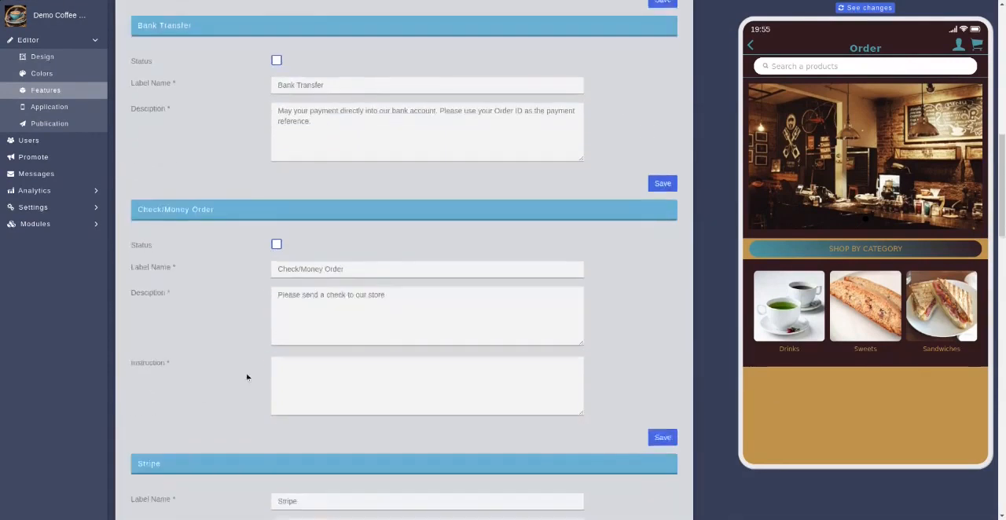
{"action": "scroll", "coordinate": [246, 376], "scroll_direction": "down", "scroll_amount": 8}
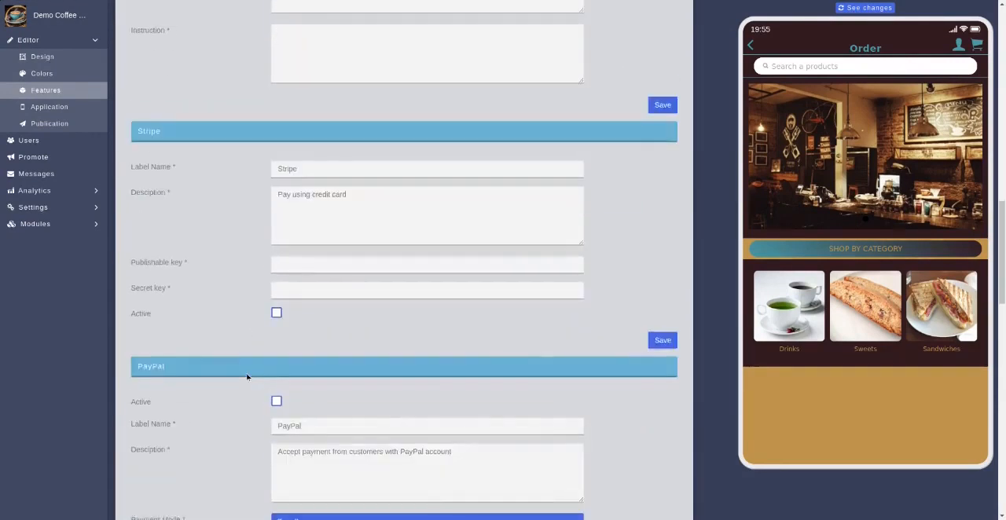
{"action": "scroll", "coordinate": [247, 377], "scroll_direction": "up", "scroll_amount": 20}
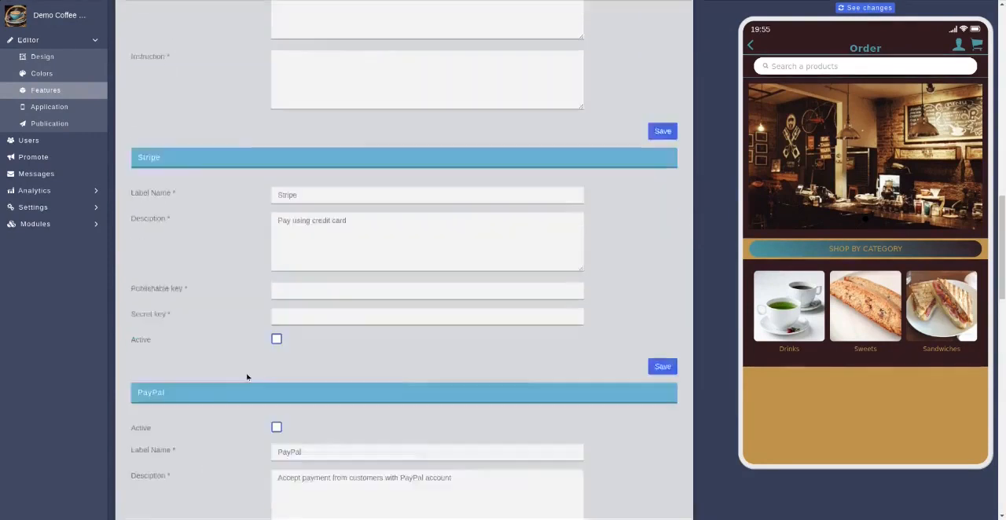
{"action": "scroll", "coordinate": [246, 377], "scroll_direction": "up", "scroll_amount": 4}
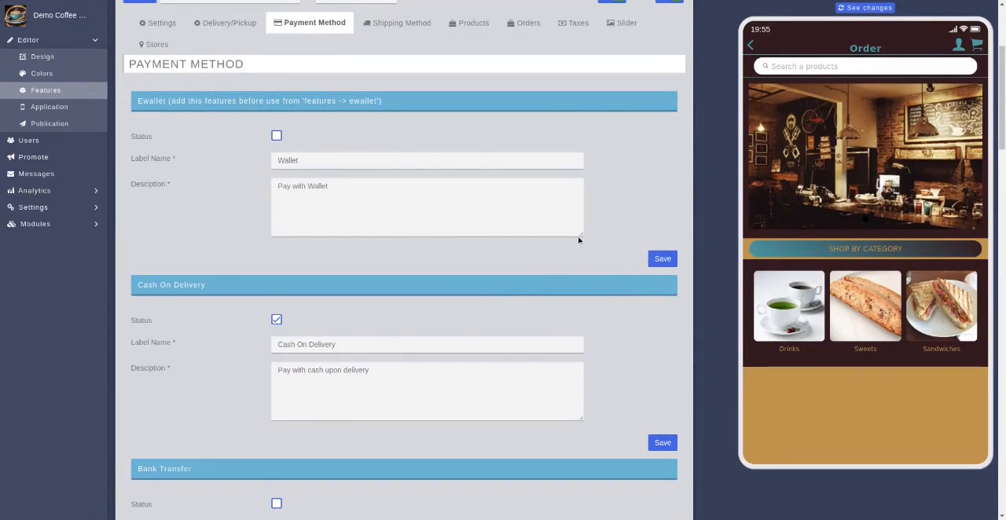
{"action": "left_click", "coordinate": [663, 444]}
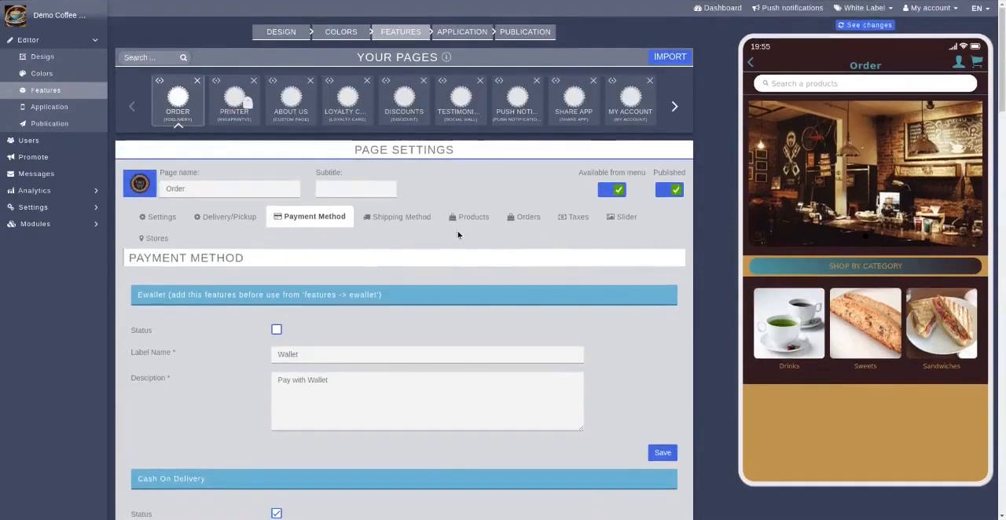
Examine the Free Shipping, Flat Rate and Distance Based options among the Order page's shipping methods
{"action": "left_click", "coordinate": [395, 221]}
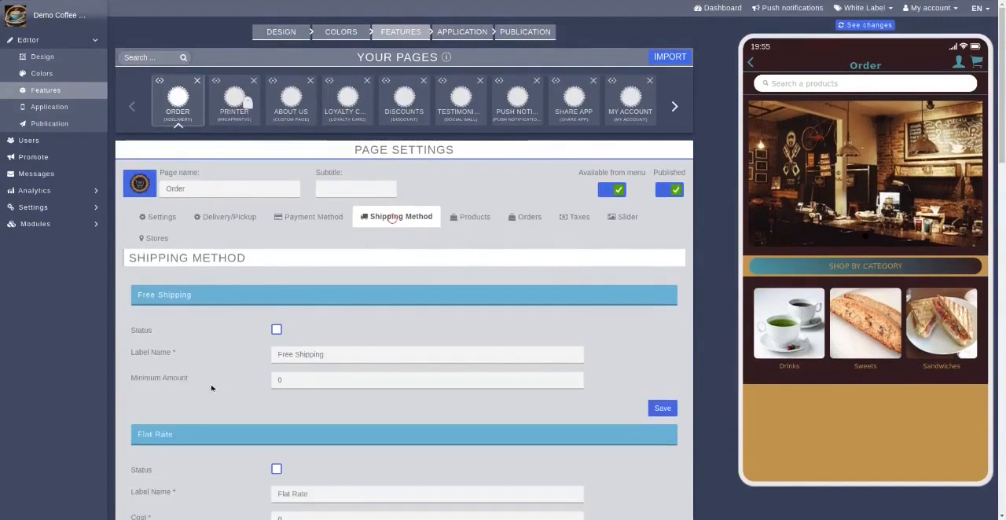
{"action": "scroll", "coordinate": [489, 355], "scroll_direction": "down", "scroll_amount": 3}
{"action": "scroll", "coordinate": [489, 355], "scroll_direction": "down", "scroll_amount": 7}
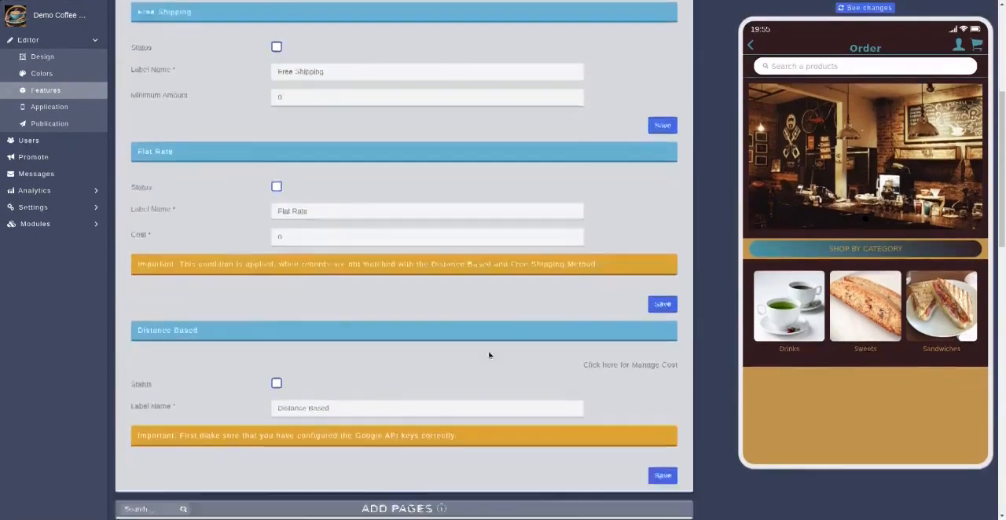
{"action": "scroll", "coordinate": [363, 362], "scroll_direction": "up", "scroll_amount": 5}
{"action": "scroll", "coordinate": [363, 362], "scroll_direction": "up", "scroll_amount": 3}
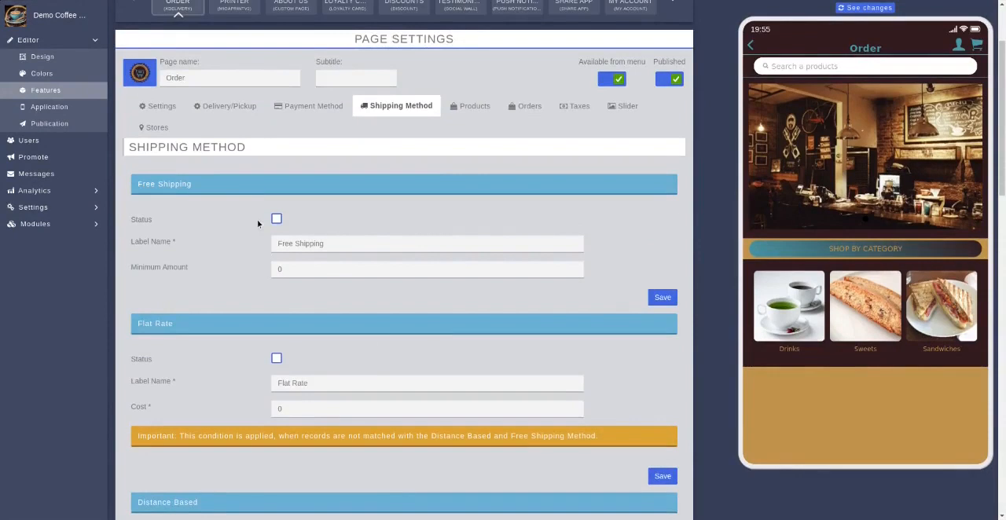
{"action": "scroll", "coordinate": [360, 353], "scroll_direction": "down", "scroll_amount": 6}
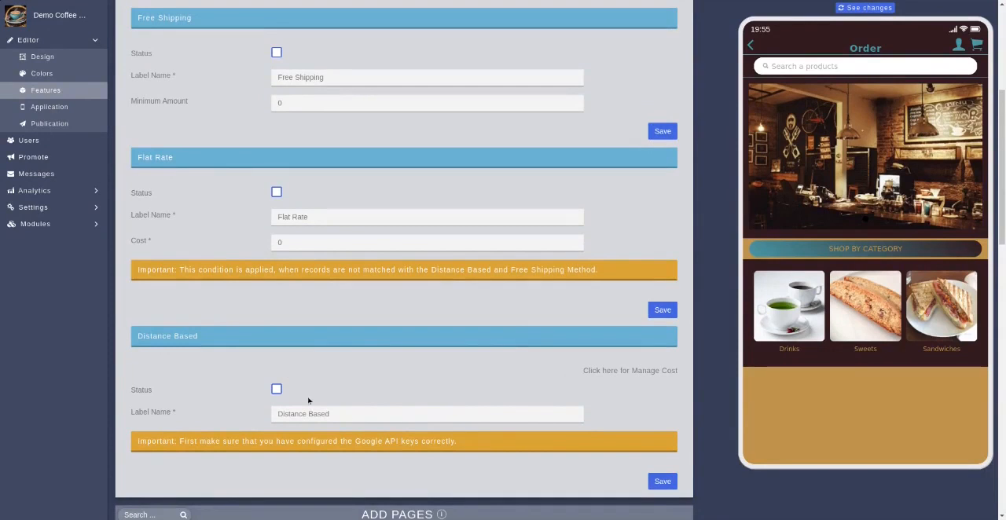
{"action": "scroll", "coordinate": [513, 334], "scroll_direction": "up", "scroll_amount": 5}
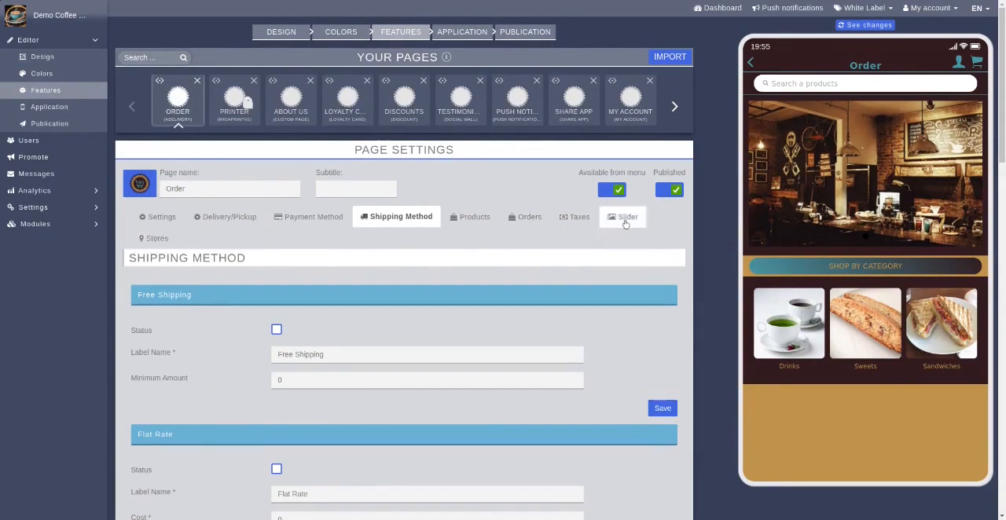
Open the 7% Florida Sales Tax entry in the Order page's taxes, save it and close its form
{"action": "left_click", "coordinate": [571, 220]}
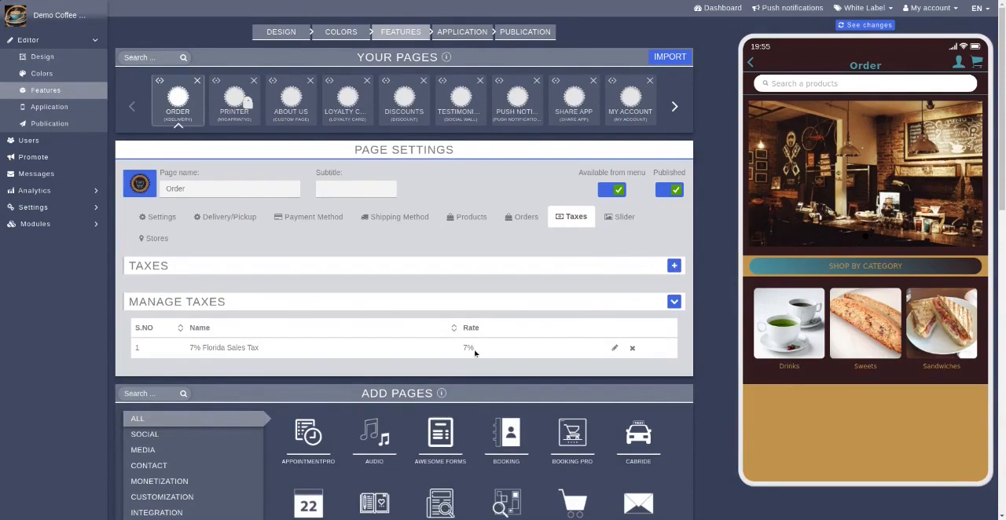
{"action": "left_click", "coordinate": [615, 349]}
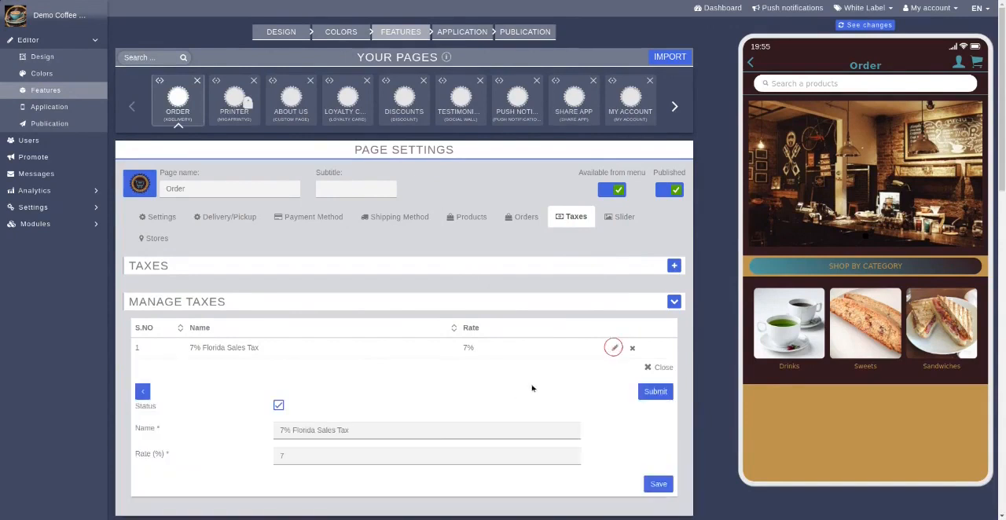
{"action": "scroll", "coordinate": [614, 349], "scroll_direction": "down", "scroll_amount": 1}
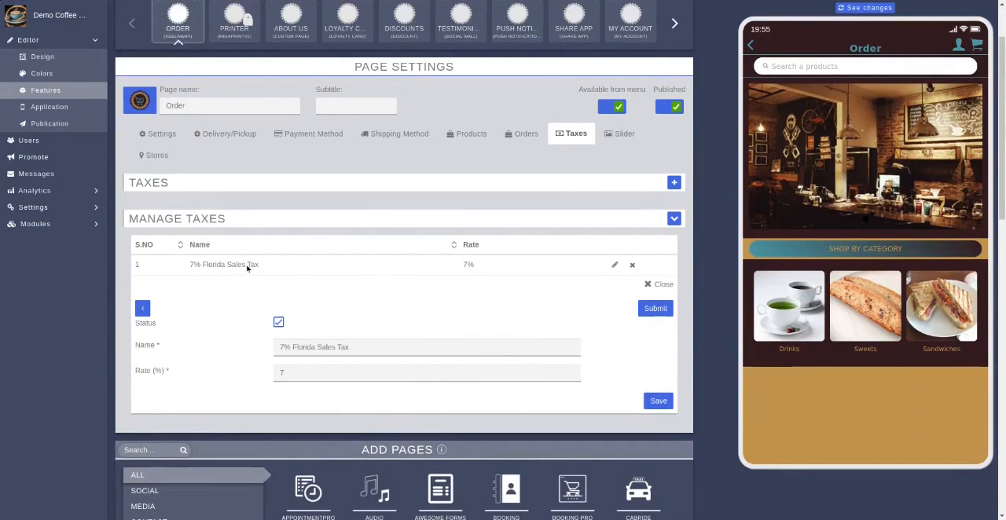
{"action": "left_click", "coordinate": [661, 403]}
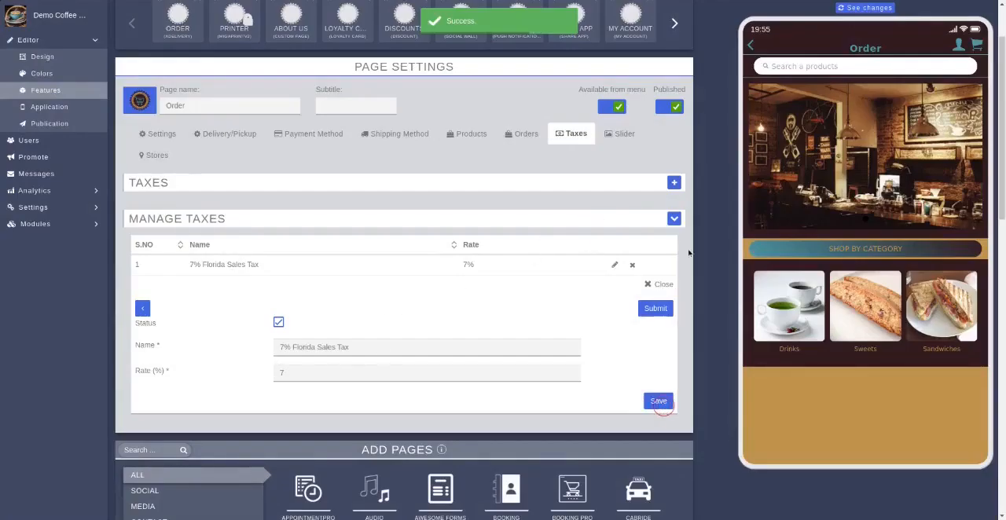
{"action": "left_click", "coordinate": [659, 286]}
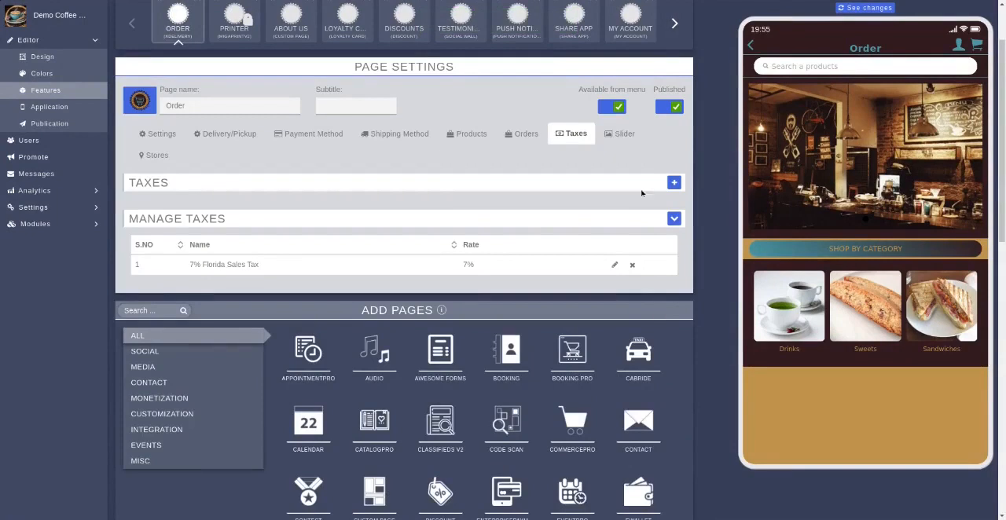
Open the existing slider entry of the Order page, check its dates, image and display location, and save it
{"action": "left_click", "coordinate": [624, 135]}
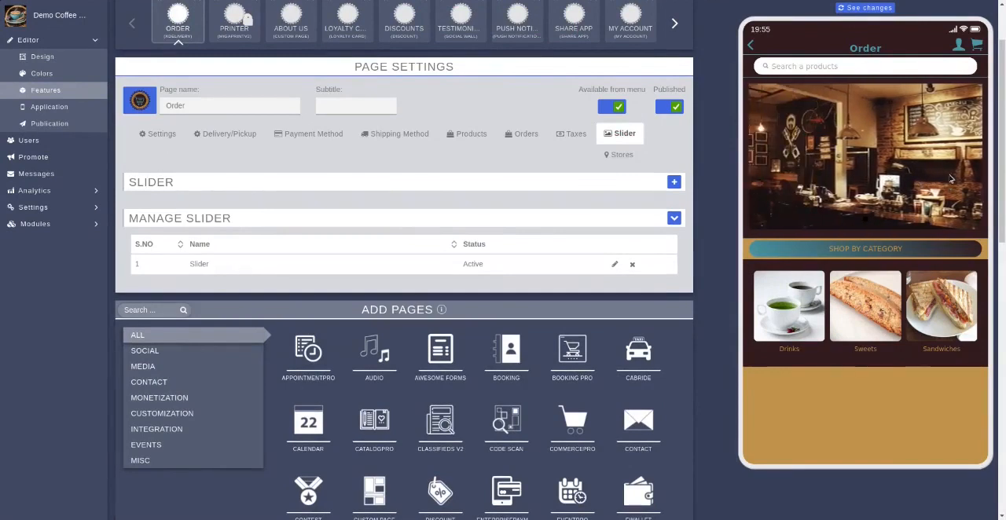
{"action": "left_click", "coordinate": [615, 265]}
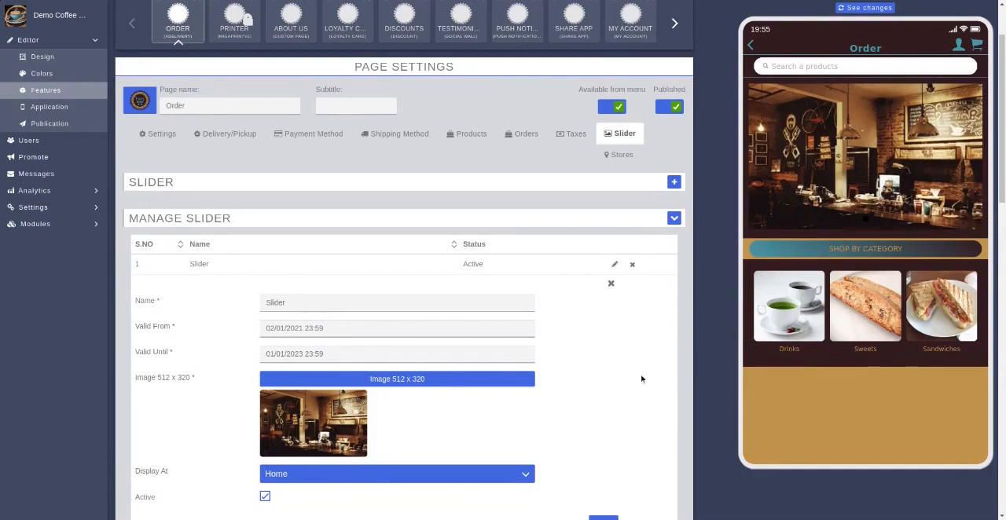
{"action": "scroll", "coordinate": [641, 381], "scroll_direction": "down", "scroll_amount": 1}
{"action": "scroll", "coordinate": [642, 381], "scroll_direction": "down", "scroll_amount": 1}
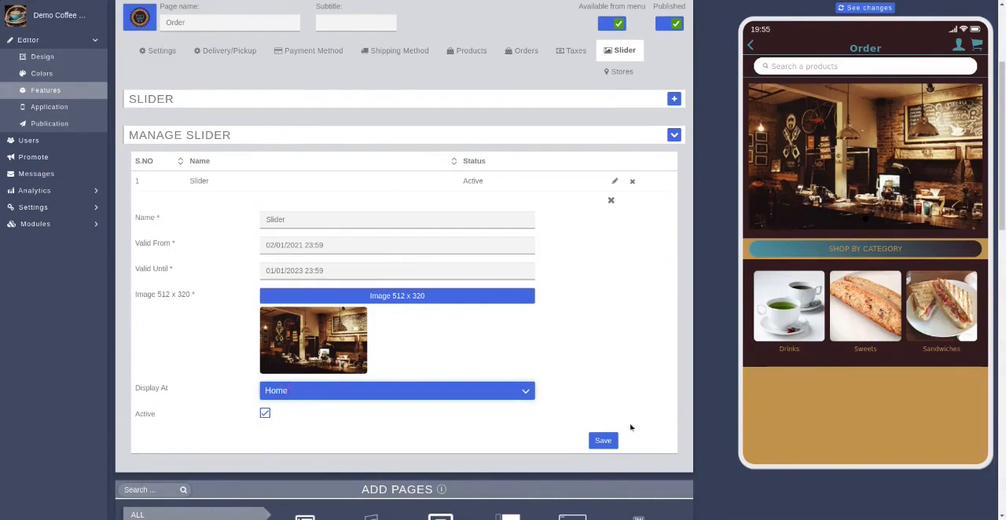
{"action": "left_click", "coordinate": [607, 441]}
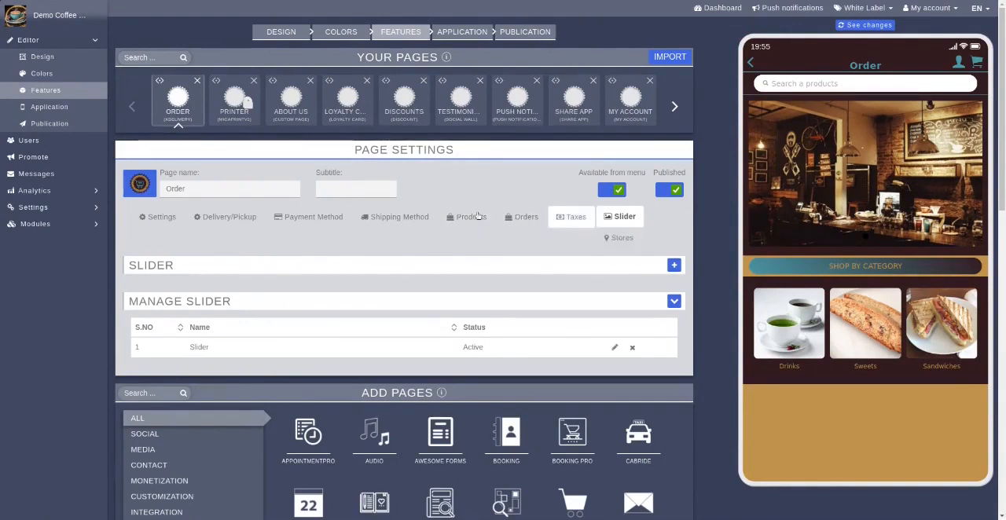
Go to the store management area and open the Drinks category, check its parent category choices and save it
{"action": "left_click", "coordinate": [620, 239]}
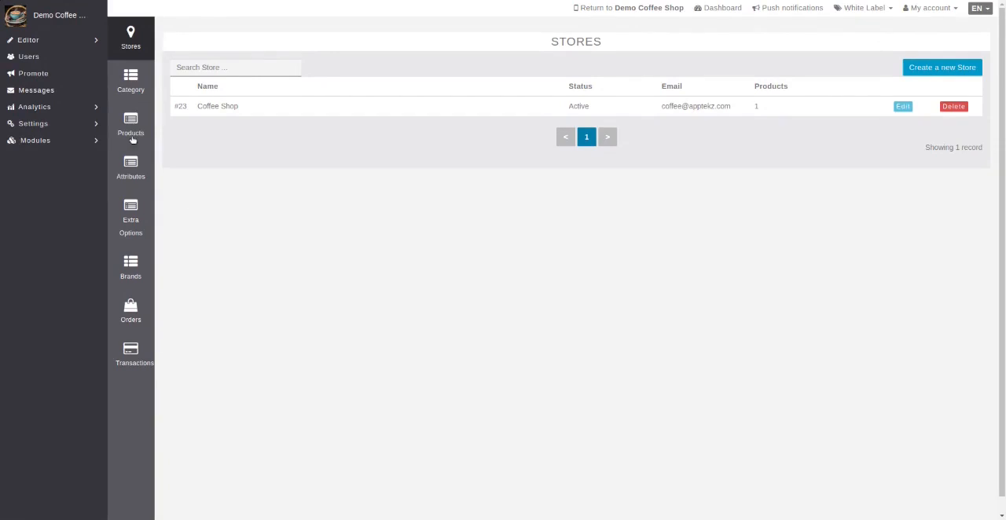
{"action": "left_click", "coordinate": [132, 82]}
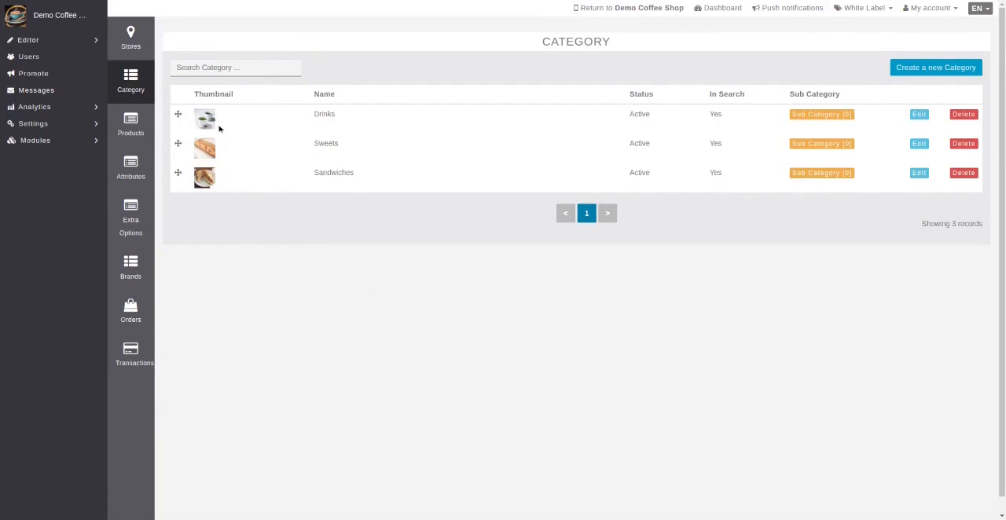
{"action": "mouse_move", "coordinate": [178, 174]}
{"action": "left_mouse_down"}
{"action": "mouse_move", "coordinate": [179, 110]}
{"action": "mouse_move", "coordinate": [188, 121]}
{"action": "mouse_move", "coordinate": [179, 114]}
{"action": "mouse_move", "coordinate": [178, 183]}
{"action": "mouse_move", "coordinate": [178, 172]}
{"action": "left_mouse_up"}
{"action": "left_click", "coordinate": [920, 115]}
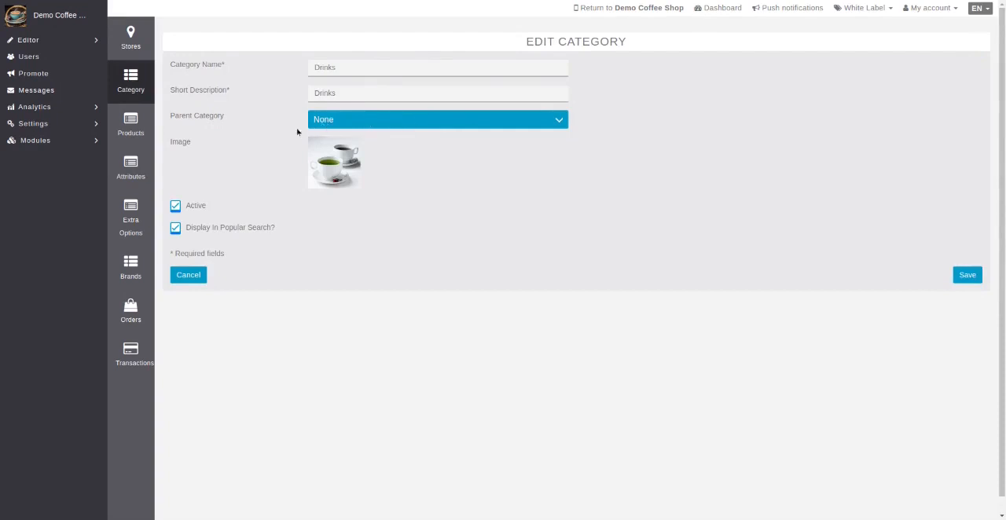
{"action": "left_click", "coordinate": [391, 120]}
{"action": "left_click", "coordinate": [969, 276]}
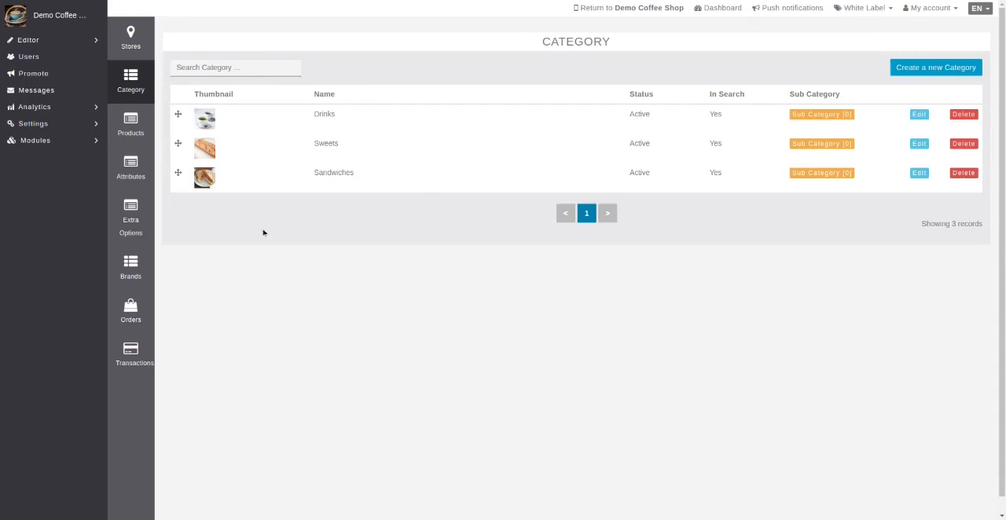
Review the Size product attribute's settings and save its Small and Large values
{"action": "left_click", "coordinate": [131, 170]}
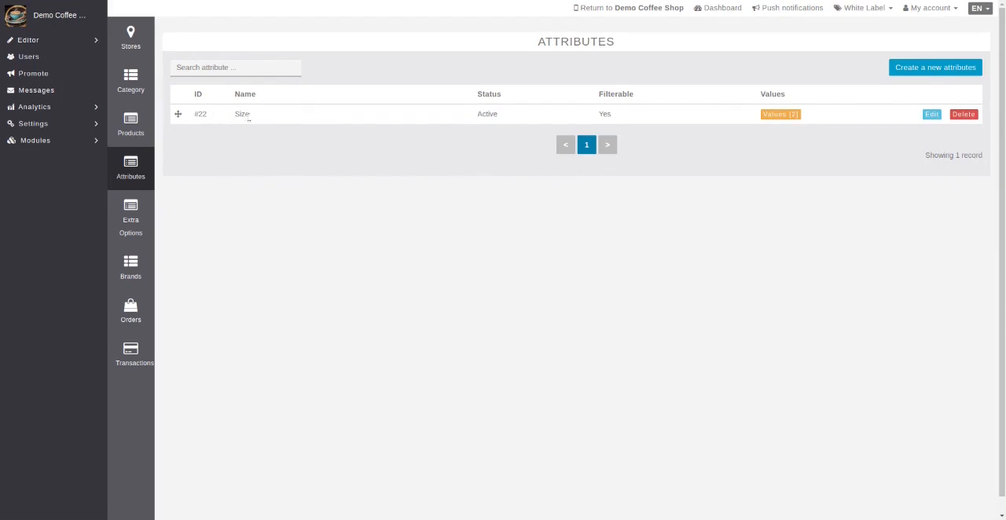
{"action": "left_click", "coordinate": [931, 115]}
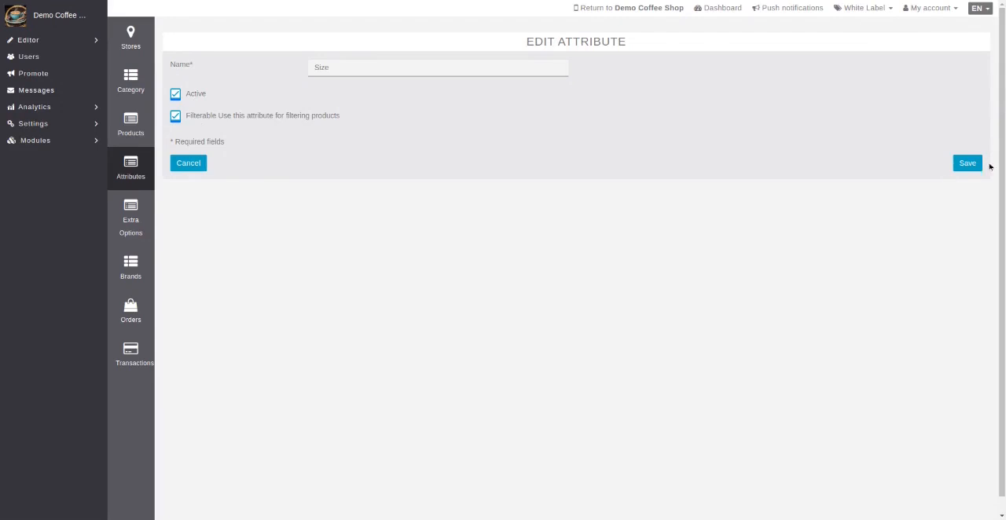
{"action": "left_click", "coordinate": [192, 168]}
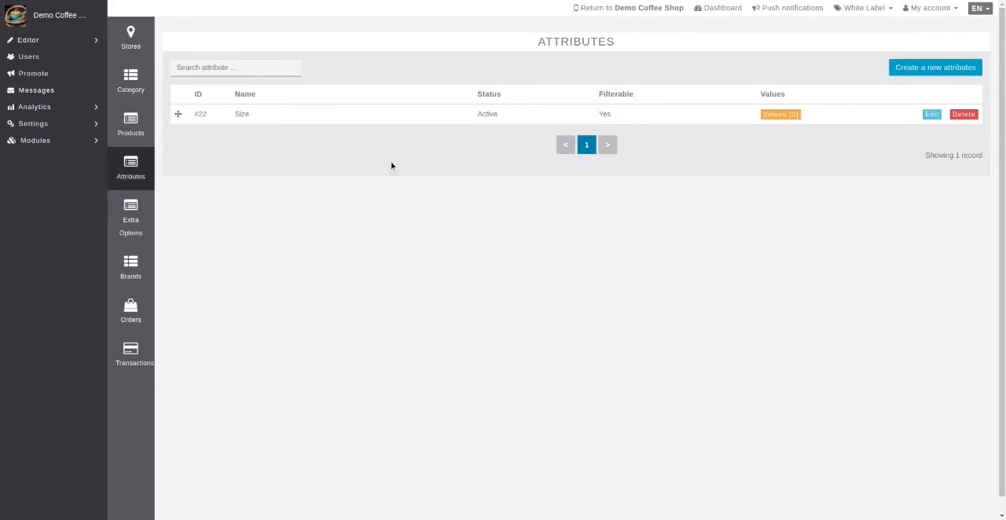
{"action": "left_click", "coordinate": [780, 115]}
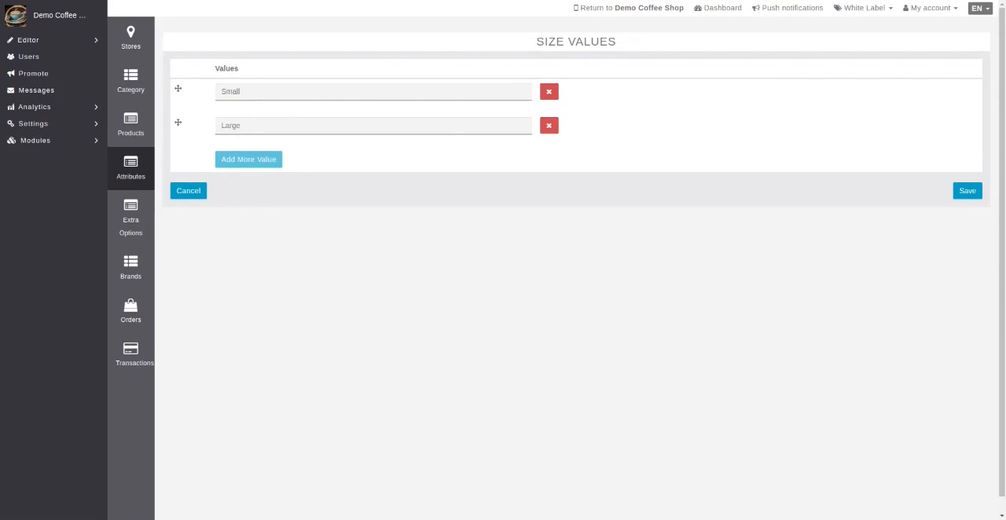
{"action": "left_click", "coordinate": [968, 190]}
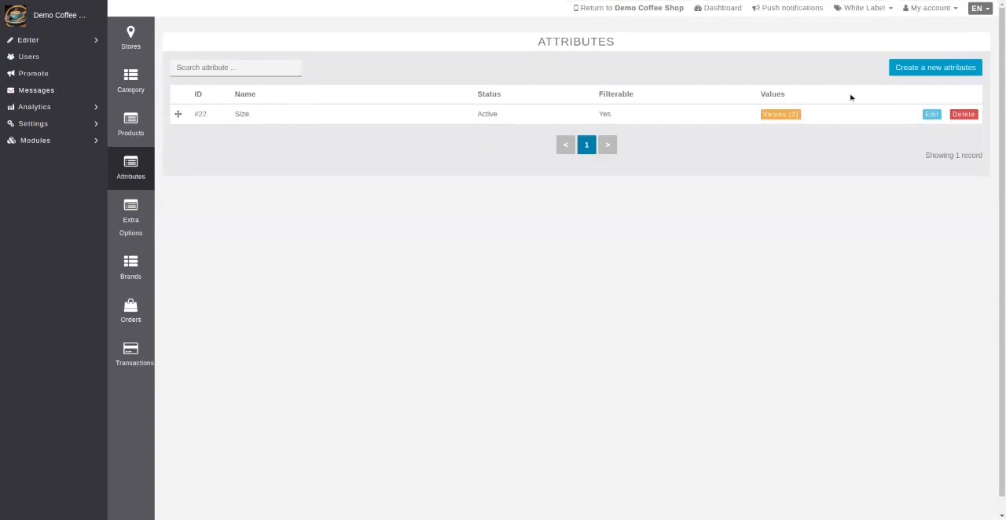
Review the Extra Shot of Espresso extra option category's options type and settings, and view its values
{"action": "left_click", "coordinate": [129, 222]}
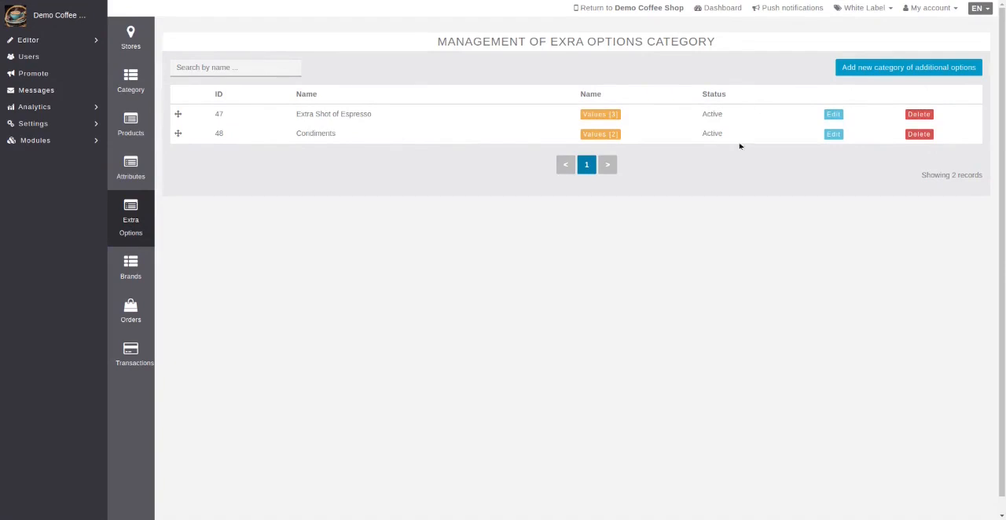
{"action": "left_click", "coordinate": [834, 116]}
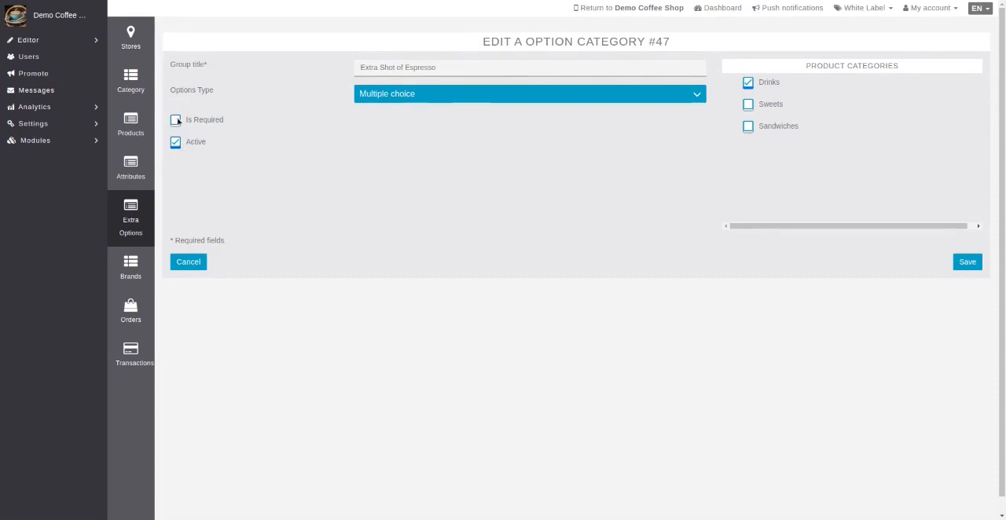
{"action": "left_click", "coordinate": [404, 98]}
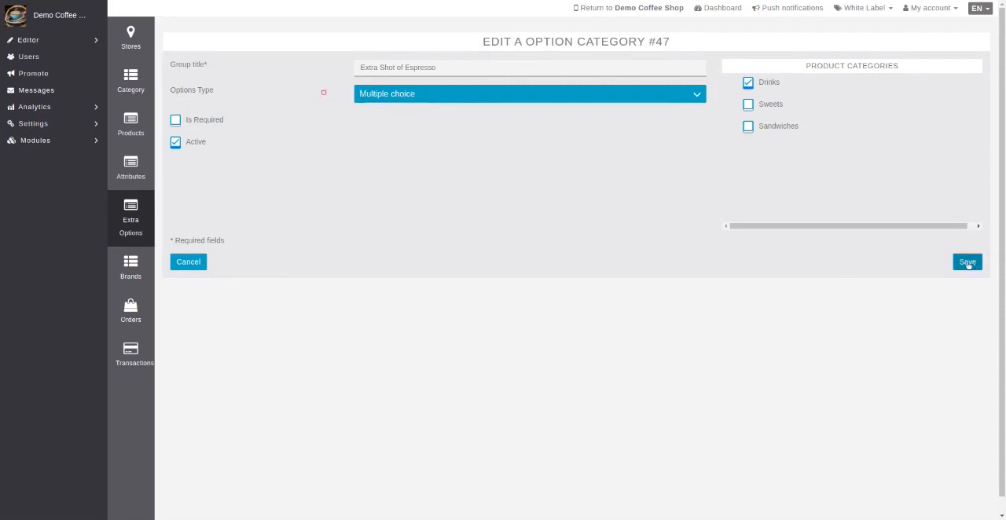
{"action": "left_click", "coordinate": [188, 263]}
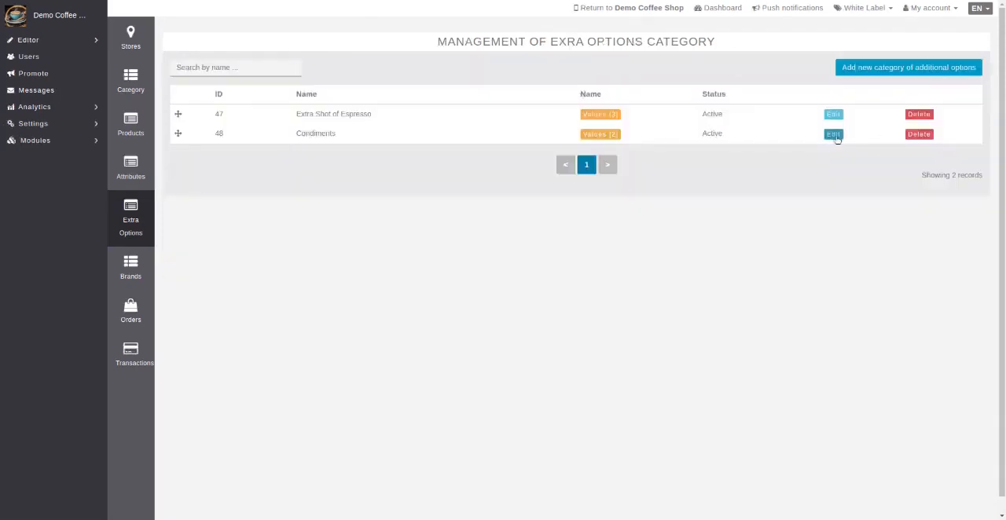
{"action": "left_click", "coordinate": [592, 118]}
Open the Condiments extra option category and save it, then check its option values and prices
{"action": "left_click", "coordinate": [834, 135]}
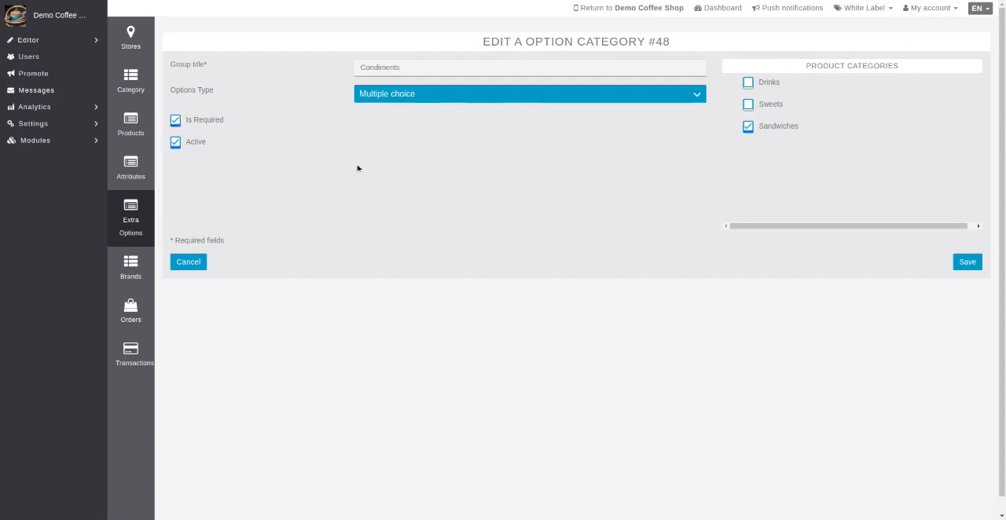
{"action": "left_click", "coordinate": [965, 267]}
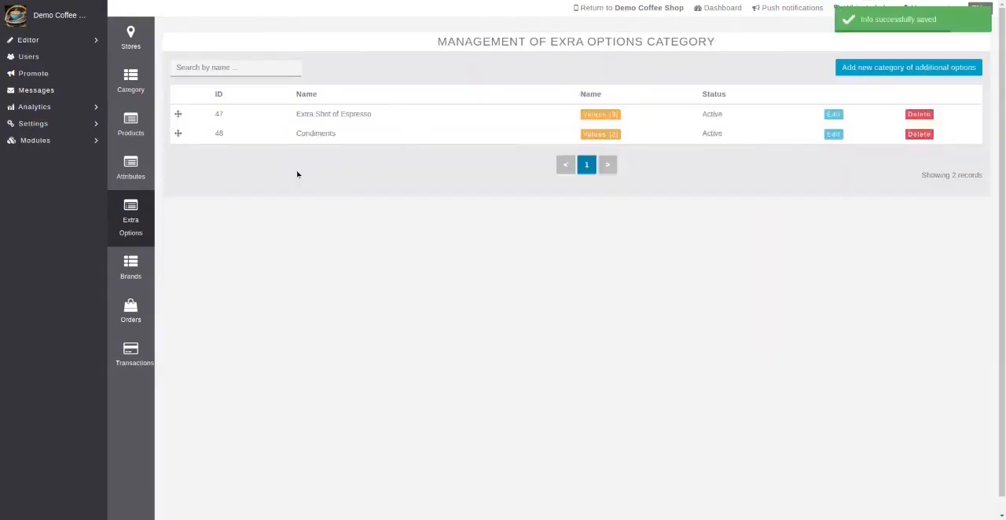
{"action": "left_click", "coordinate": [600, 134]}
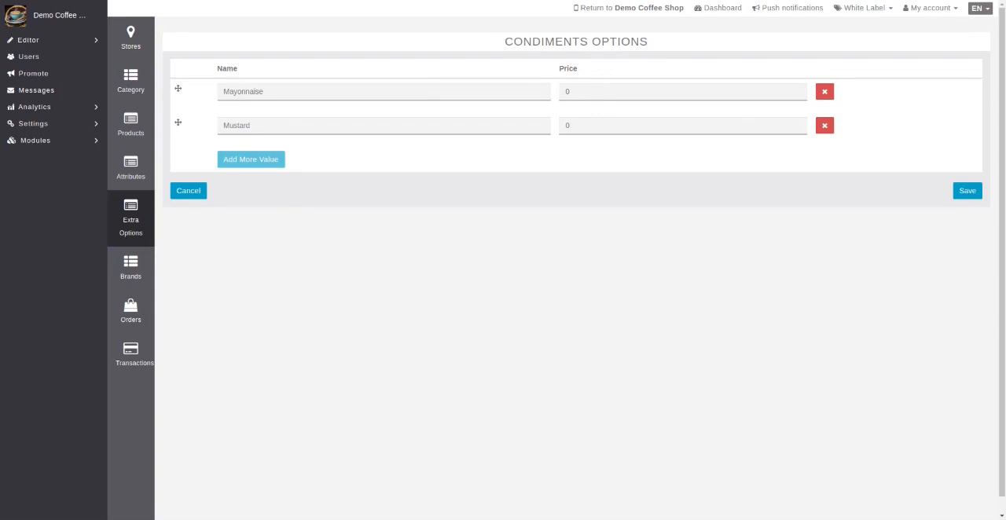
{"action": "left_click", "coordinate": [203, 194]}
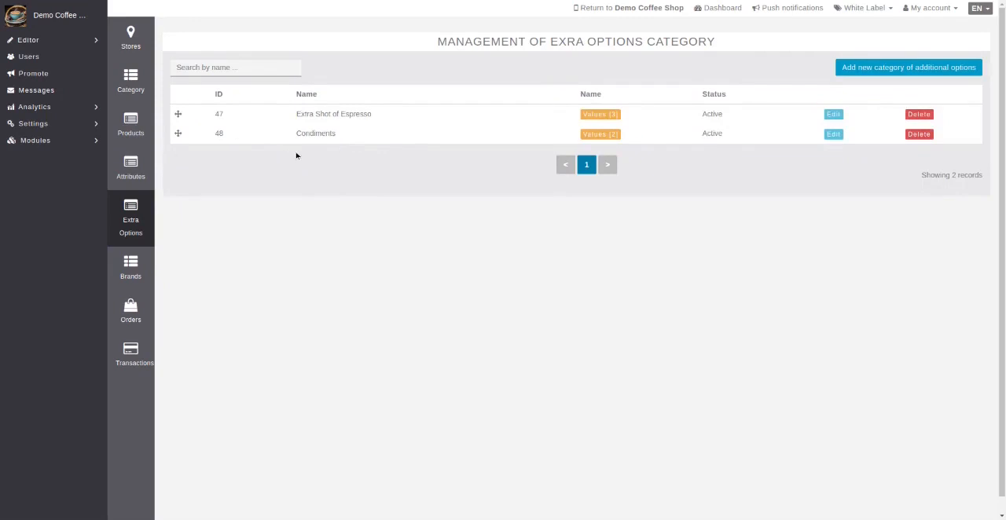
Look through the store's brands, orders and transactions pages
{"action": "left_click", "coordinate": [132, 274]}
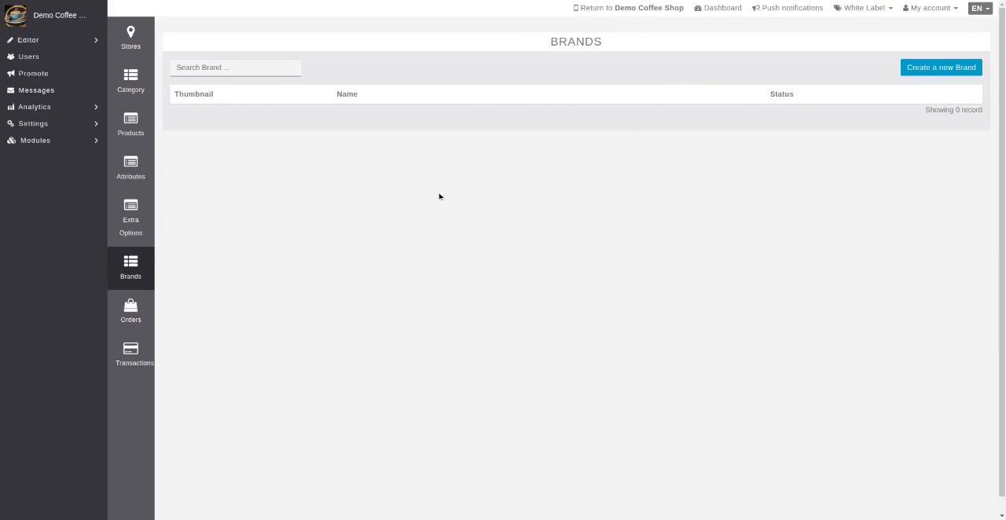
{"action": "left_click", "coordinate": [131, 310]}
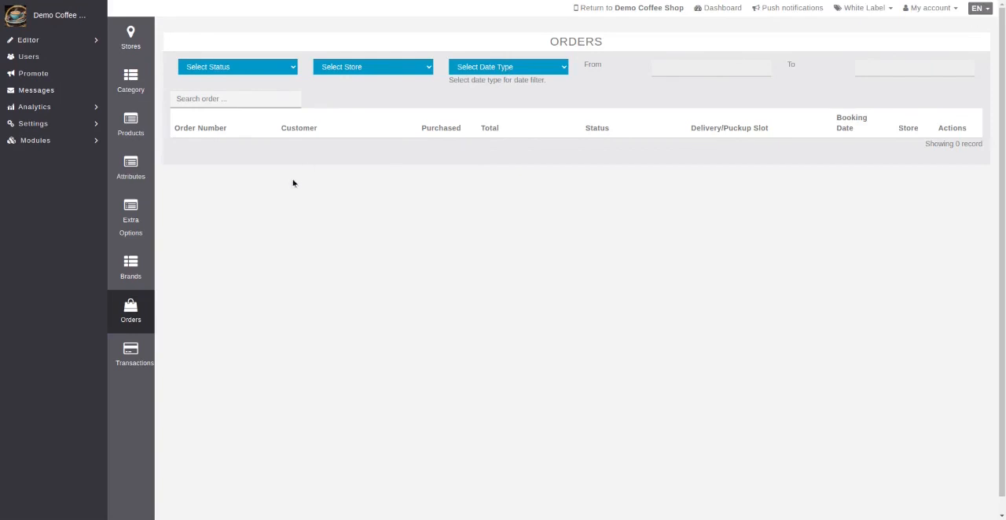
{"action": "left_click", "coordinate": [129, 362]}
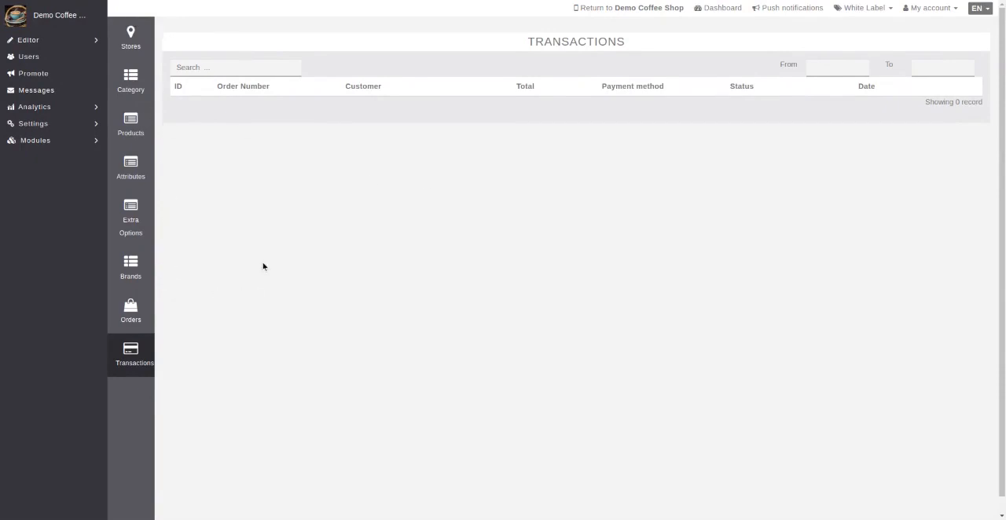
Open the existing Tea product for editing and check its store, brand and product type choices
{"action": "left_click", "coordinate": [131, 129]}
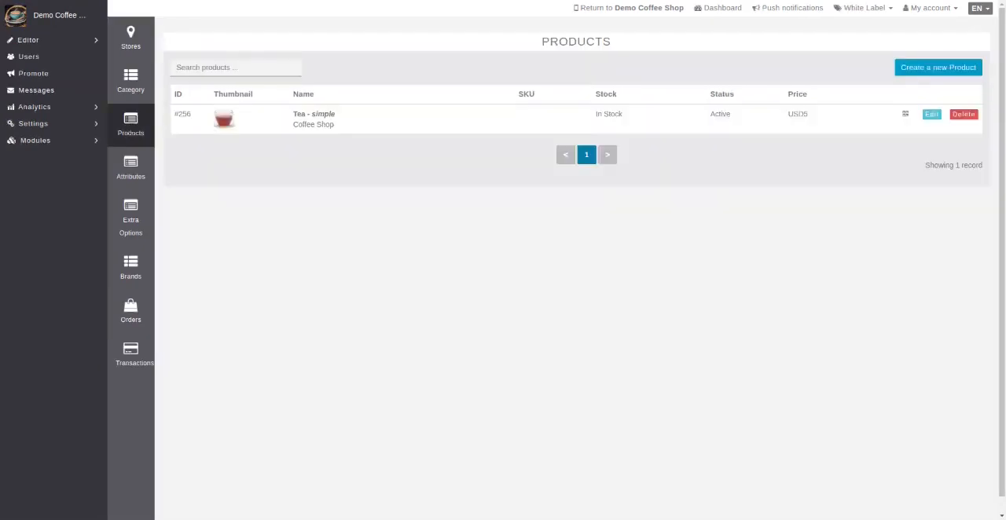
{"action": "left_click", "coordinate": [934, 116]}
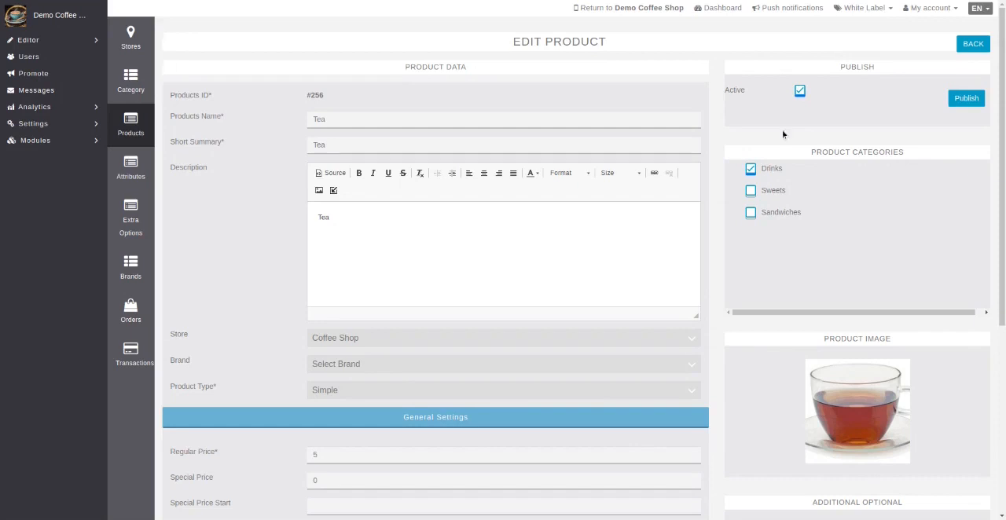
{"action": "left_click", "coordinate": [375, 338]}
{"action": "left_click", "coordinate": [377, 364]}
{"action": "left_click", "coordinate": [346, 392]}
{"action": "left_click", "coordinate": [346, 391]}
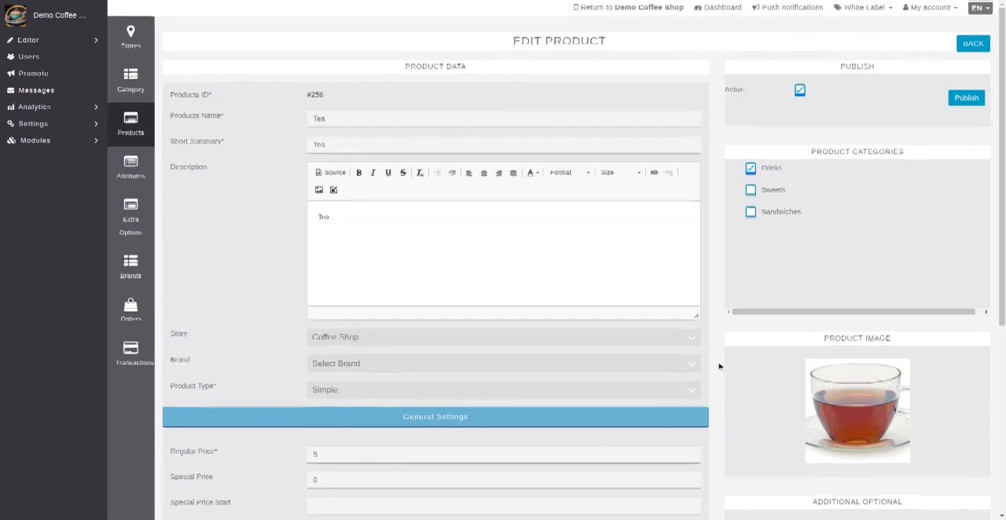
Examine the Tea product's pricing, tax class and inventory settings, including the stock status choices
{"action": "scroll", "coordinate": [717, 366], "scroll_direction": "down", "scroll_amount": 1}
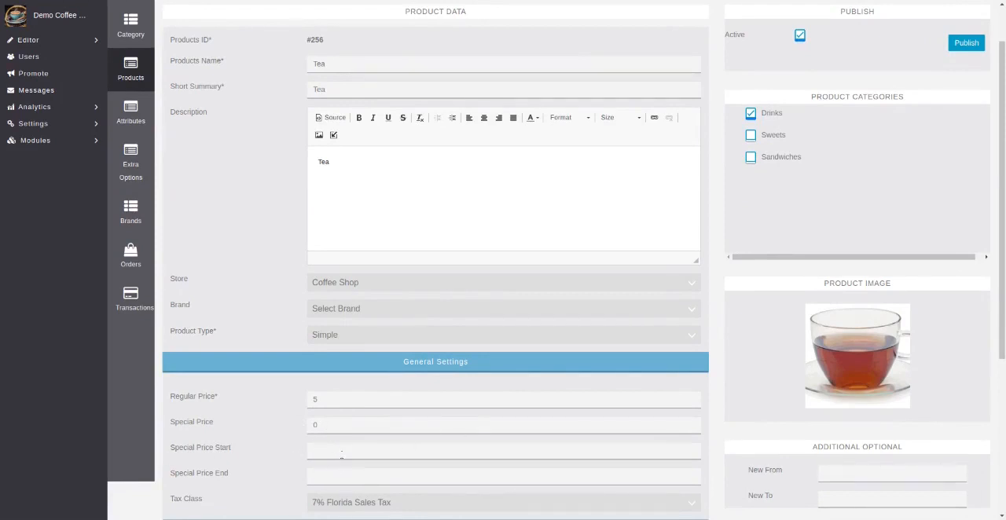
{"action": "scroll", "coordinate": [415, 474], "scroll_direction": "down", "scroll_amount": 1}
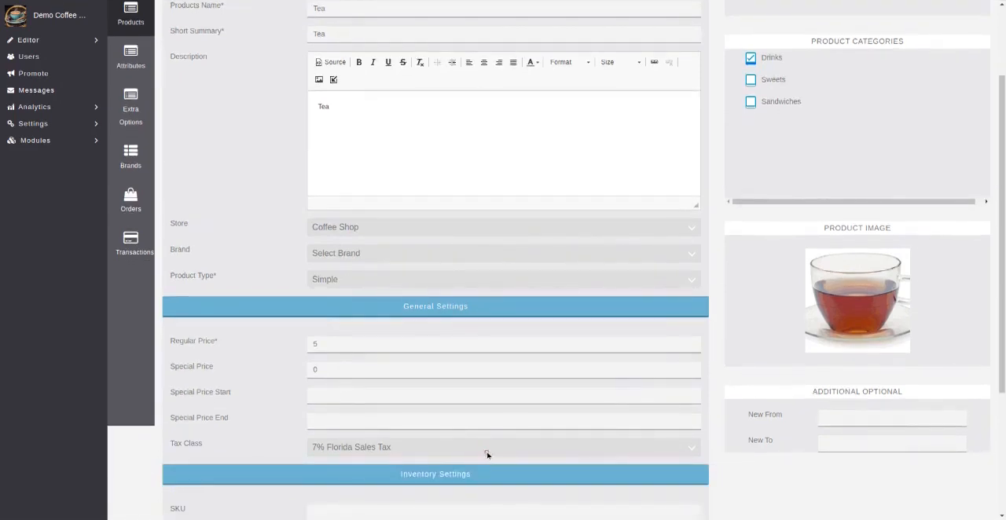
{"action": "scroll", "coordinate": [365, 289], "scroll_direction": "down", "scroll_amount": 1}
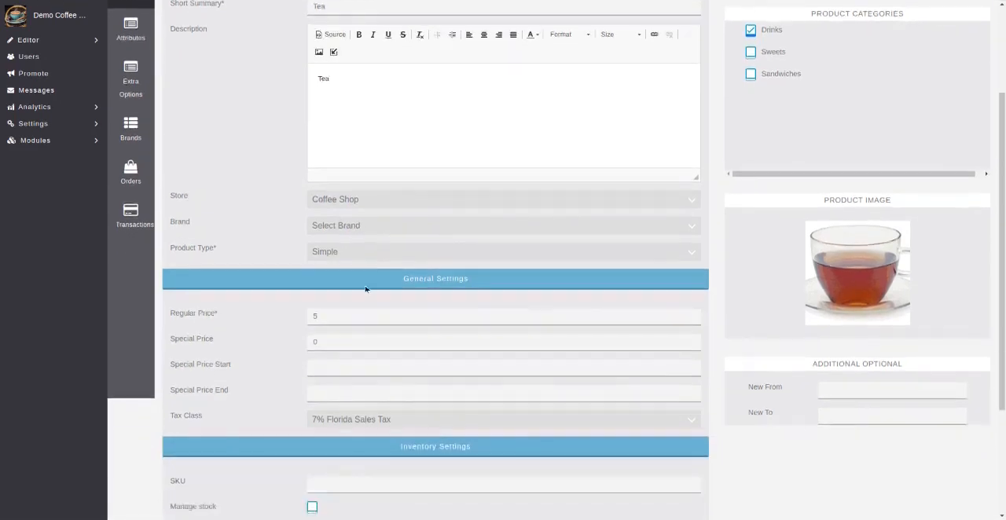
{"action": "scroll", "coordinate": [548, 385], "scroll_direction": "down", "scroll_amount": 1}
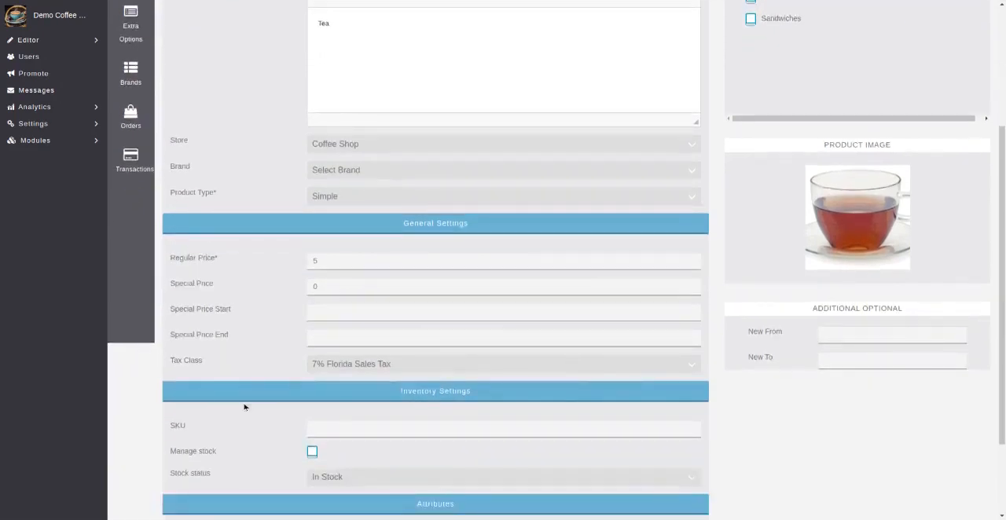
{"action": "scroll", "coordinate": [656, 366], "scroll_direction": "down", "scroll_amount": 1}
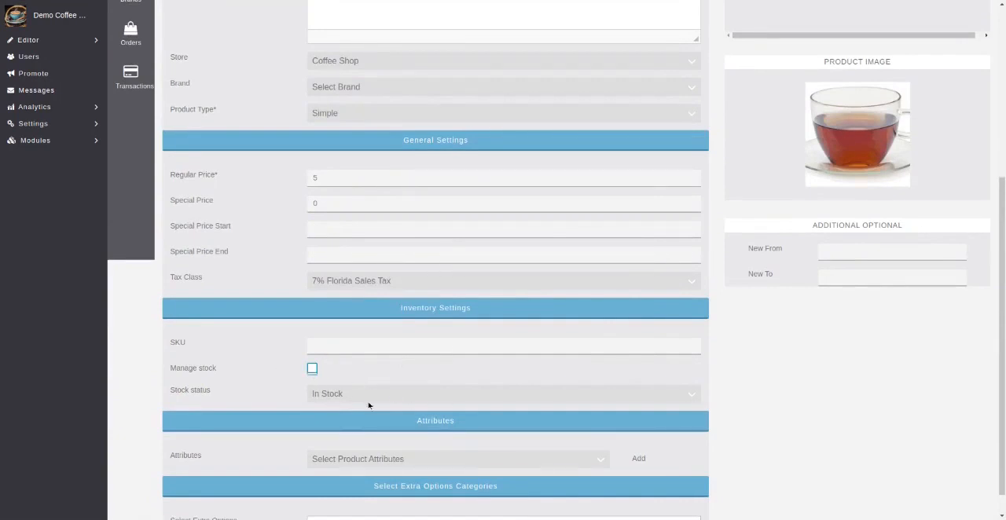
{"action": "left_click", "coordinate": [415, 393]}
{"action": "left_click", "coordinate": [414, 393]}
{"action": "scroll", "coordinate": [743, 359], "scroll_direction": "down", "scroll_amount": 1}
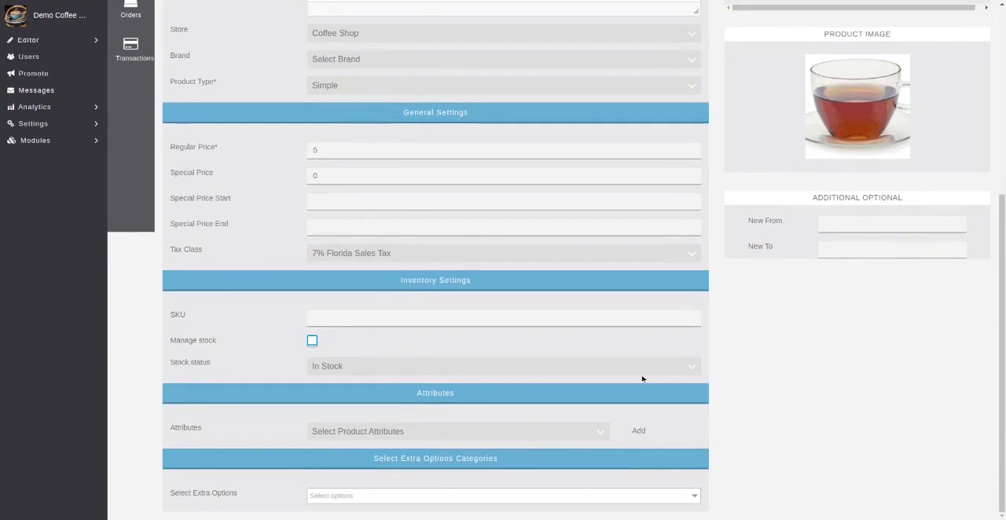
Check the product attributes and extra option categories available for the Tea product
{"action": "left_click", "coordinate": [357, 433]}
{"action": "left_click", "coordinate": [350, 461]}
{"action": "left_click", "coordinate": [583, 435]}
{"action": "left_click", "coordinate": [339, 496]}
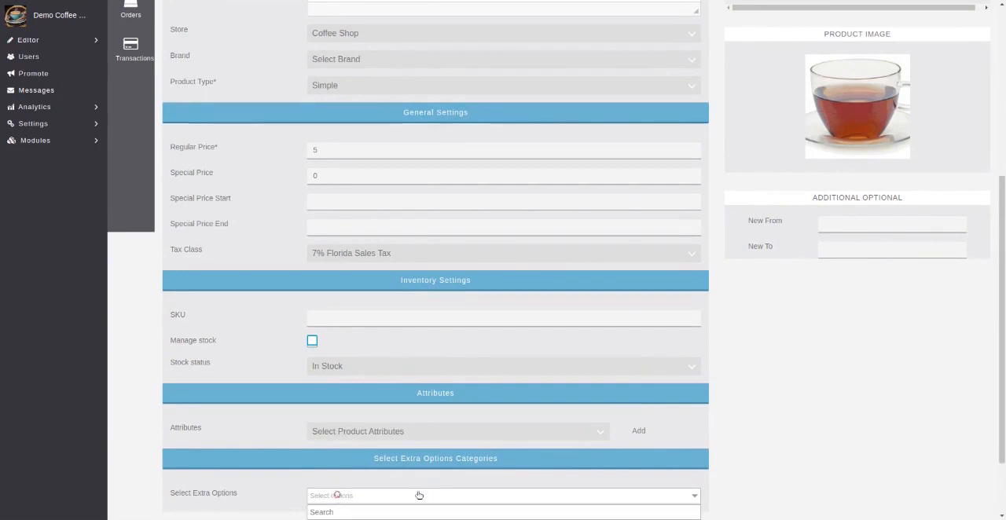
{"action": "scroll", "coordinate": [746, 422], "scroll_direction": "down", "scroll_amount": 2}
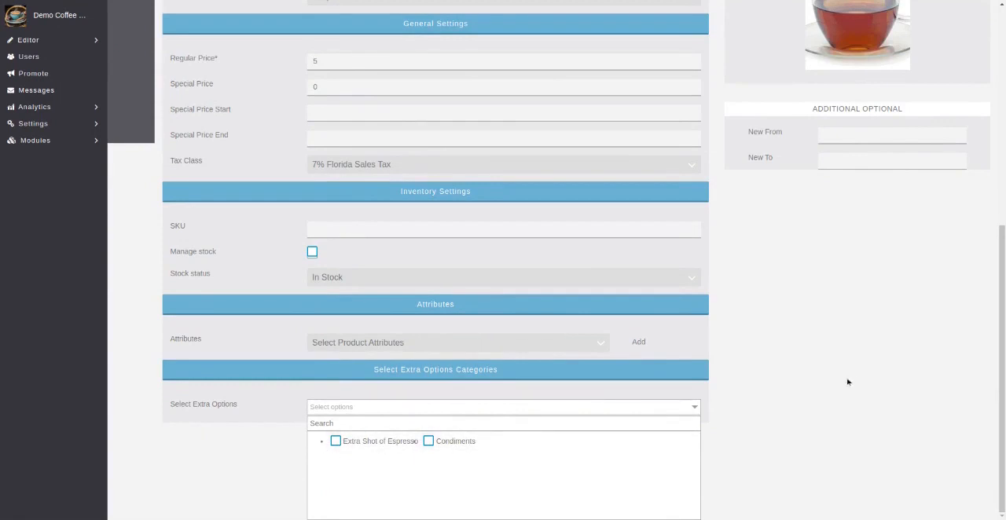
{"action": "left_click", "coordinate": [797, 392]}
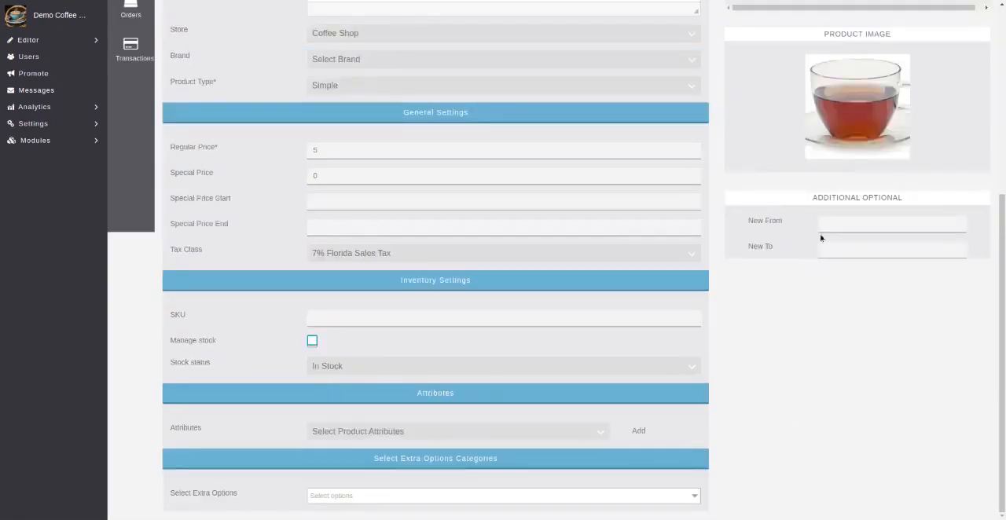
Publish the Tea product and return to the product list
{"action": "left_click_drag", "start_coordinate": [1000, 211], "coordinate": [997, 22]}
{"action": "left_click", "coordinate": [966, 98]}
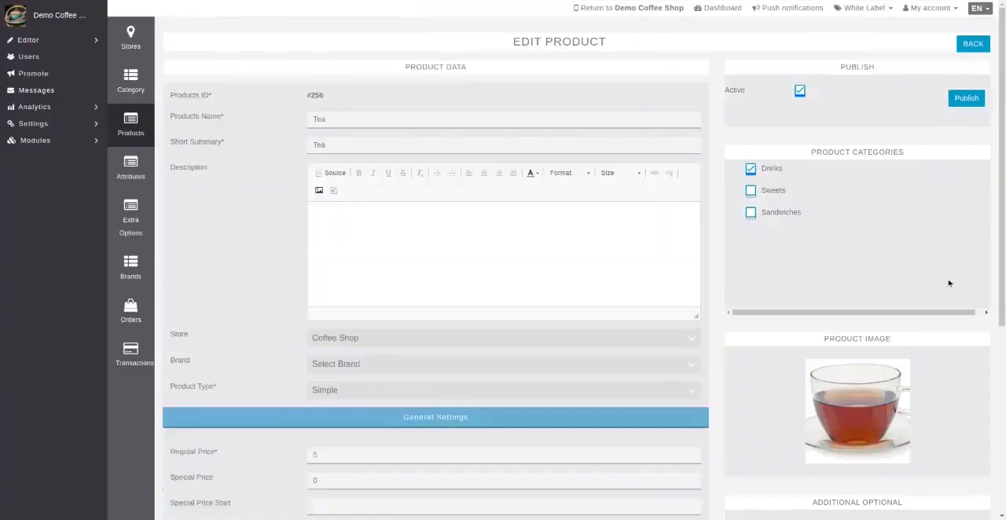
{"action": "left_click", "coordinate": [972, 45]}
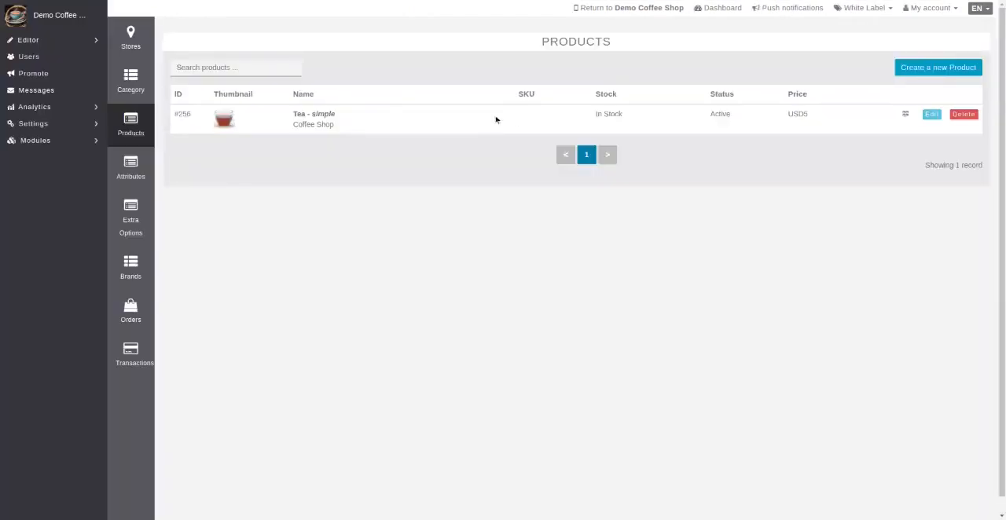
Start a new active product in the Drinks category with Cafe Americano as both its name and short summary
{"action": "left_click", "coordinate": [907, 71]}
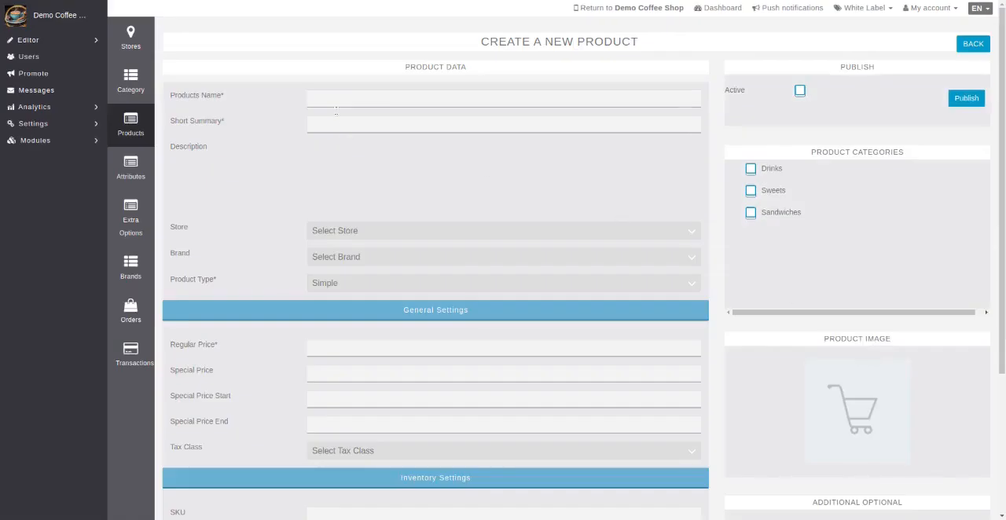
{"action": "left_click", "coordinate": [321, 103]}
{"action": "type", "text": "Cafe Americano"}
{"action": "left_click", "coordinate": [358, 123]}
{"action": "type", "text": "Cafe Americano"}
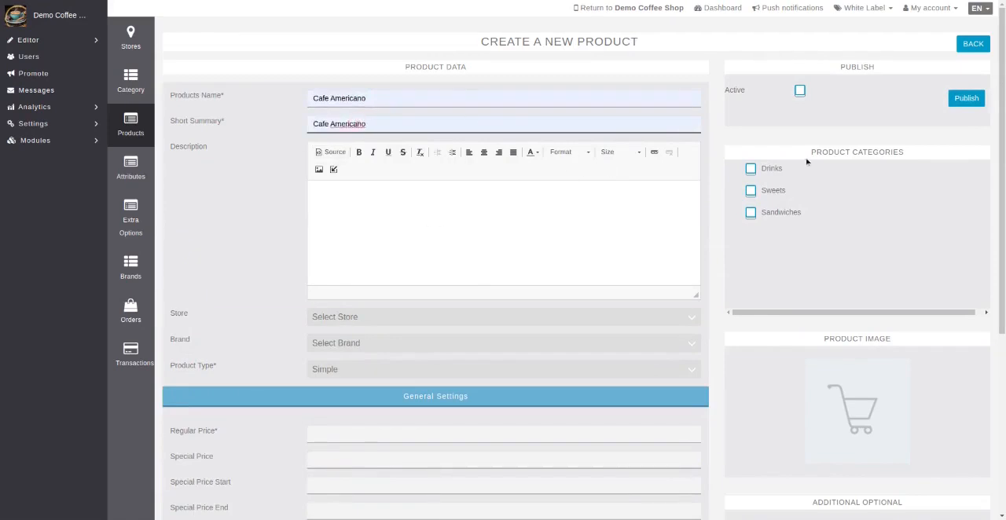
{"action": "left_click", "coordinate": [799, 94]}
{"action": "left_click", "coordinate": [751, 169]}
Enter the product description "Cafe Americano Coffee - One shot of espresso and hot water."
{"action": "left_click", "coordinate": [380, 203]}
{"action": "type", "text": "Cafe"}
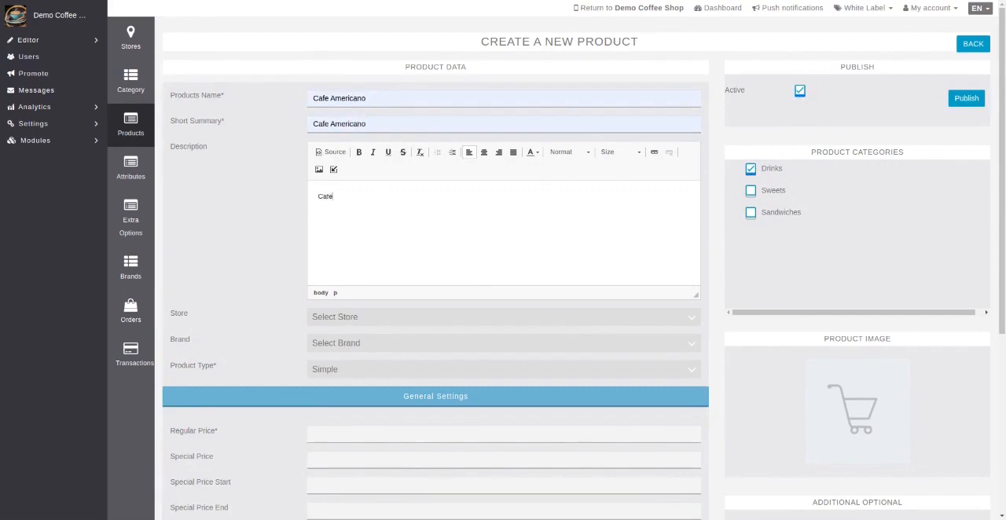
{"action": "type", "text": " Americano Coffee"}
{"action": "type", "text": "- One shot of espresso and hot water."}
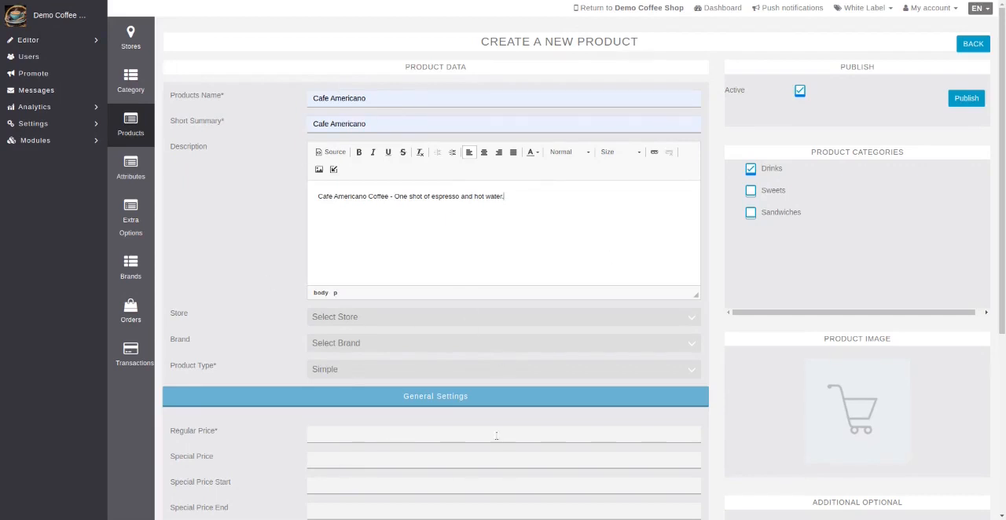
Set the new product's regular price to 5, its store to Coffee Shop and its tax class to 7% Florida Sales Tax
{"action": "left_click", "coordinate": [335, 435]}
{"action": "type", "text": "5"}
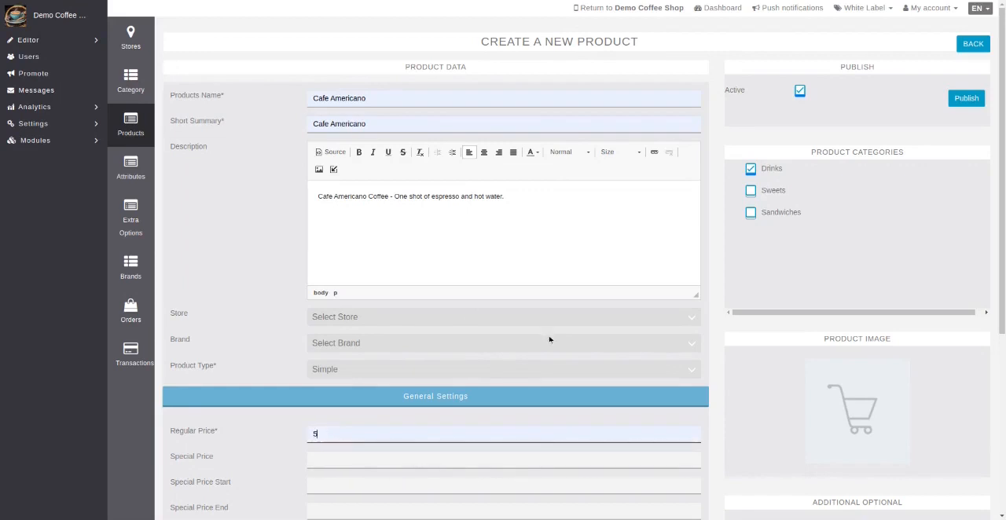
{"action": "left_click", "coordinate": [353, 317]}
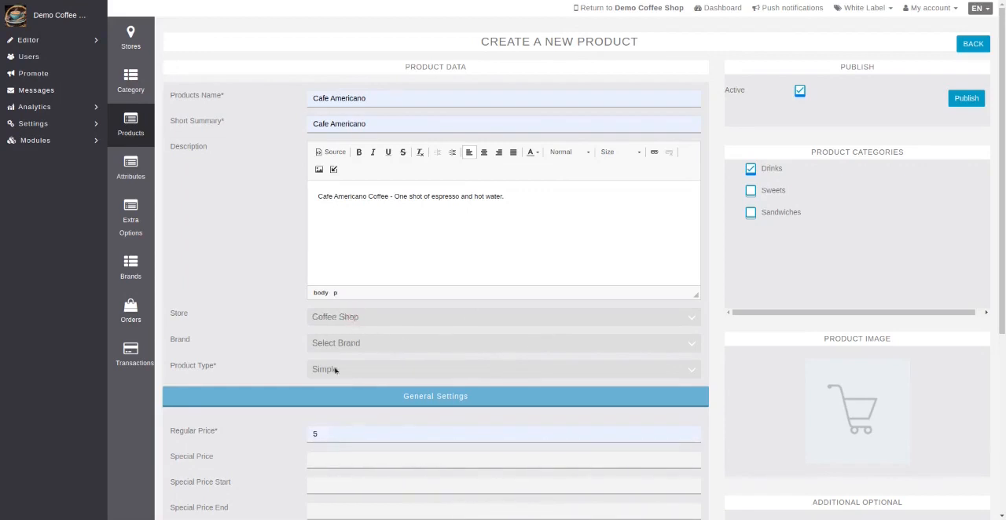
{"action": "scroll", "coordinate": [445, 404], "scroll_direction": "down", "scroll_amount": 2}
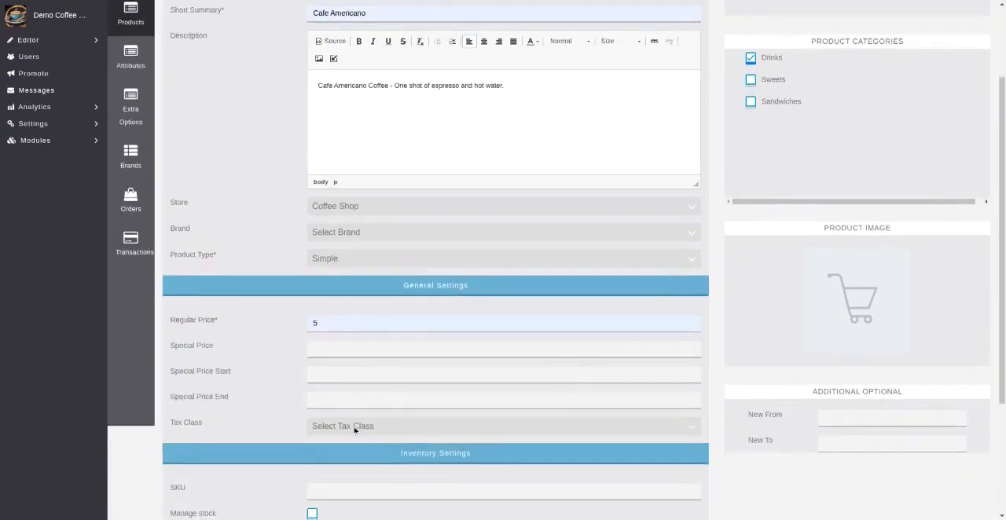
{"action": "left_click", "coordinate": [354, 429]}
{"action": "left_click", "coordinate": [354, 457]}
Assign the Extra Shot of Espresso extra option category to the Cafe Americano product
{"action": "scroll", "coordinate": [549, 396], "scroll_direction": "down", "scroll_amount": 1}
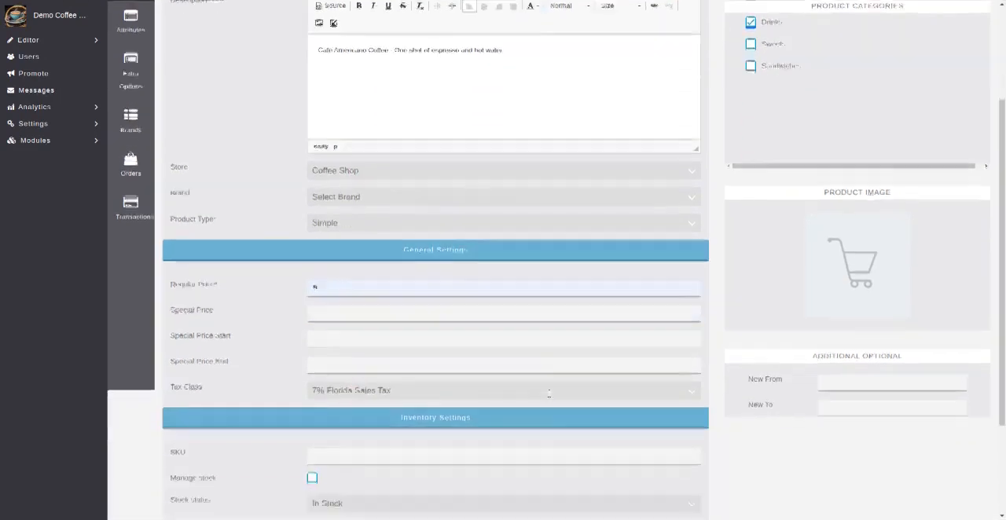
{"action": "scroll", "coordinate": [549, 393], "scroll_direction": "down", "scroll_amount": 1}
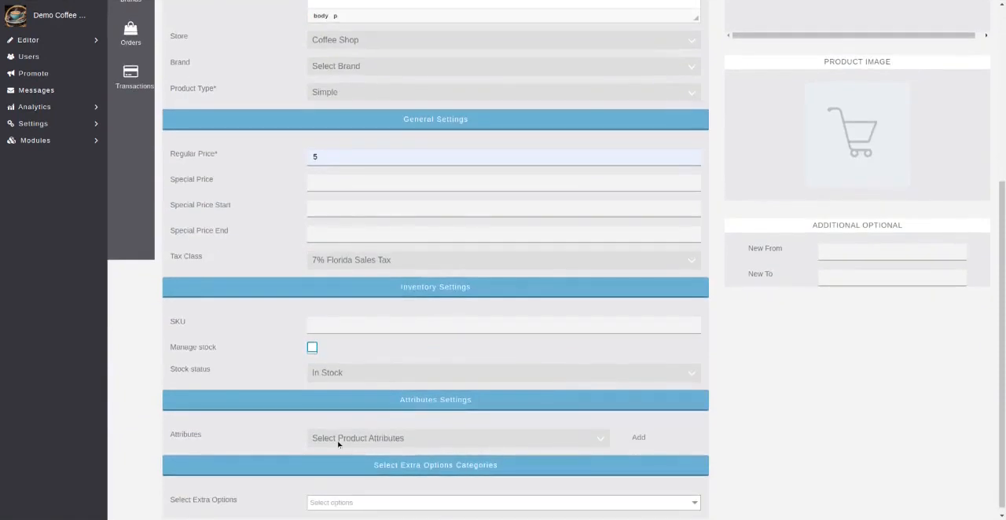
{"action": "scroll", "coordinate": [478, 415], "scroll_direction": "down", "scroll_amount": 1}
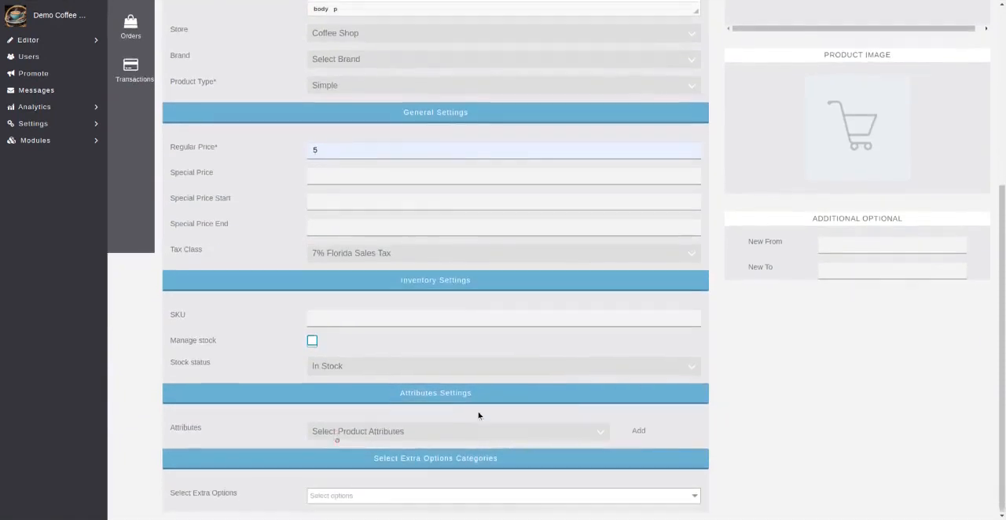
{"action": "left_click", "coordinate": [365, 498]}
{"action": "scroll", "coordinate": [494, 473], "scroll_direction": "down", "scroll_amount": 1}
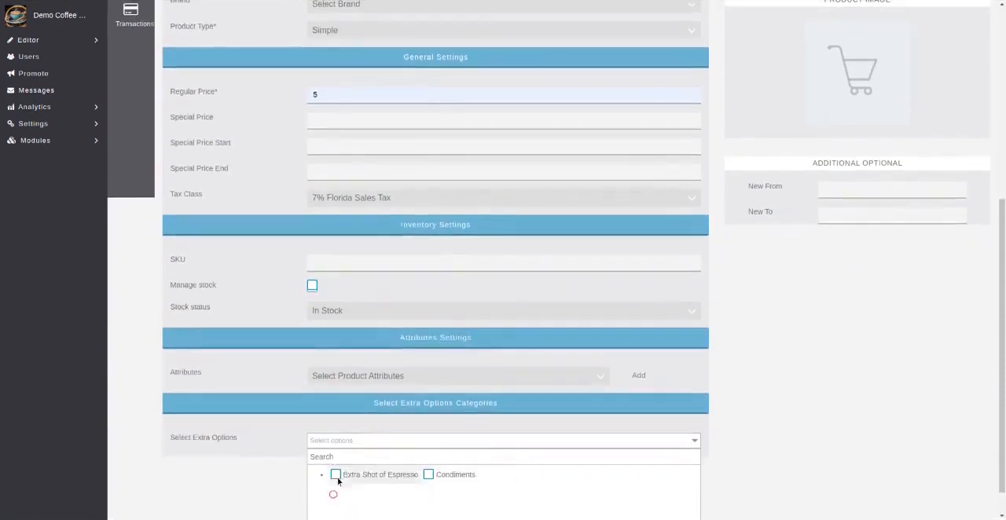
{"action": "left_click", "coordinate": [375, 482]}
{"action": "scroll", "coordinate": [764, 456], "scroll_direction": "down", "scroll_amount": 1}
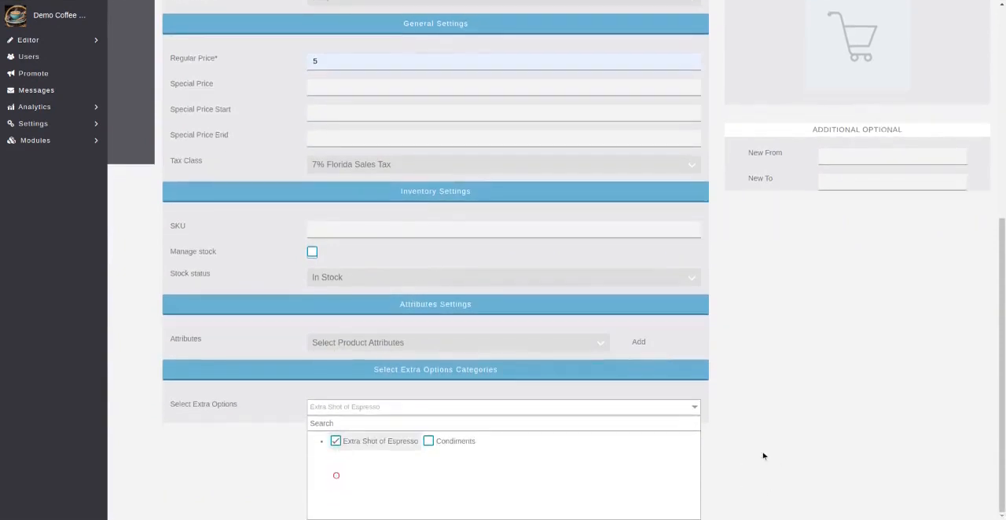
{"action": "scroll", "coordinate": [763, 456], "scroll_direction": "up", "scroll_amount": 8}
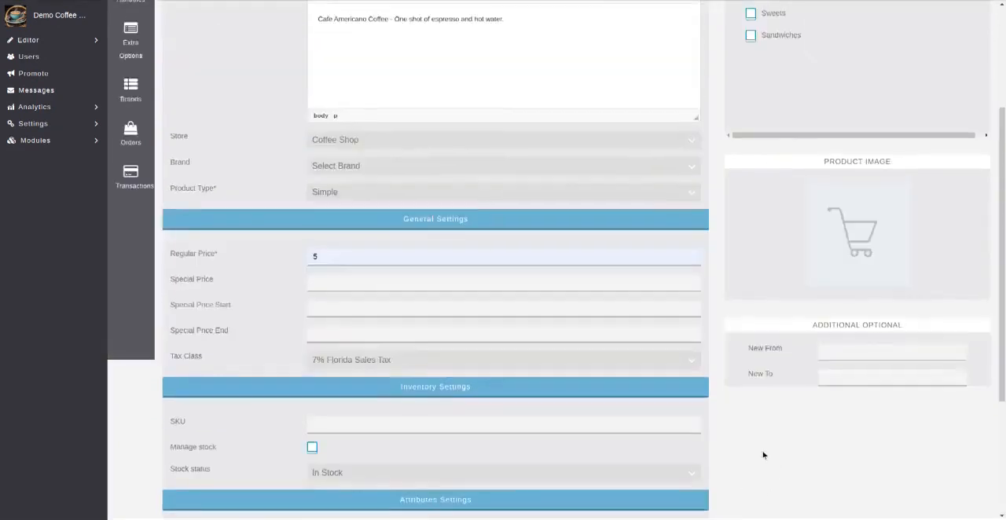
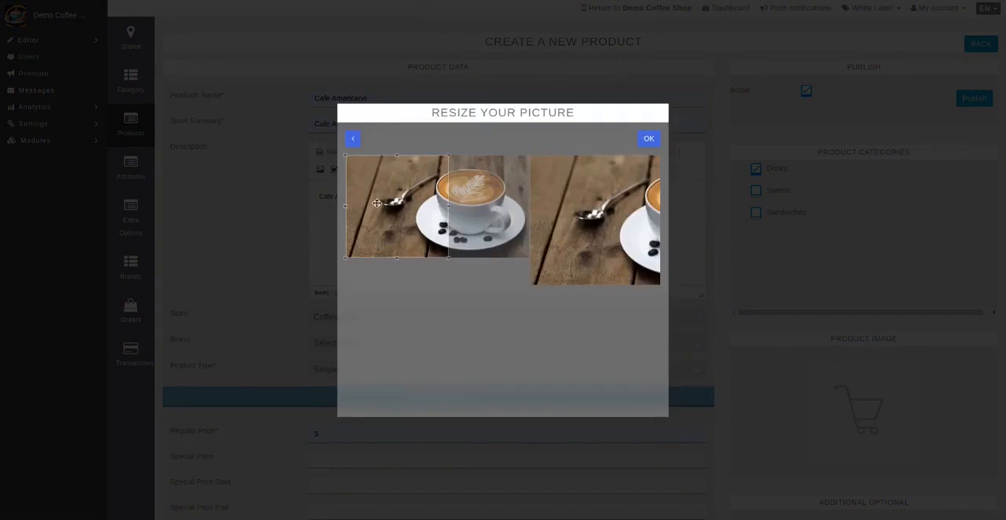
Crop the Cafe Americano picture around the coffee cup and publish the product
{"action": "left_click_drag", "start_coordinate": [446, 204], "coordinate": [472, 206]}
{"action": "left_click", "coordinate": [648, 139]}
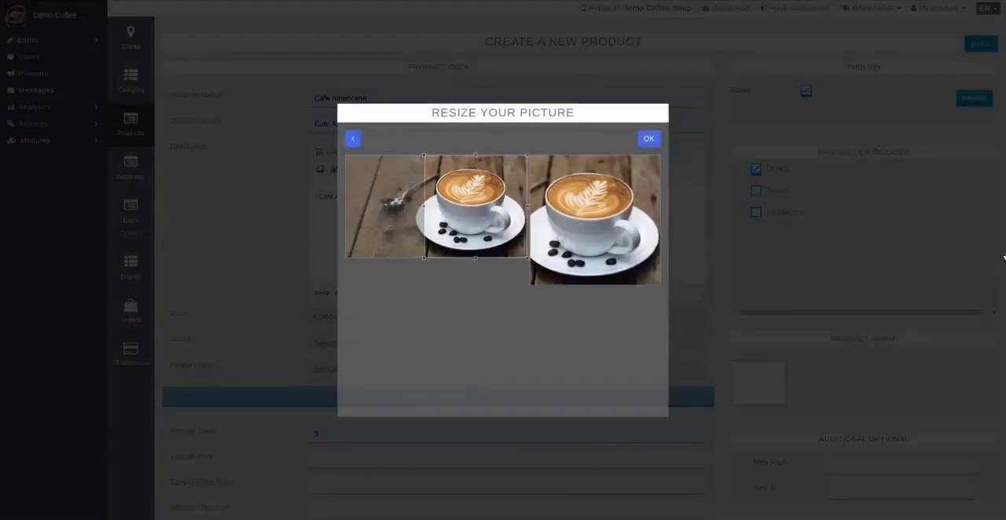
{"action": "left_click", "coordinate": [966, 97]}
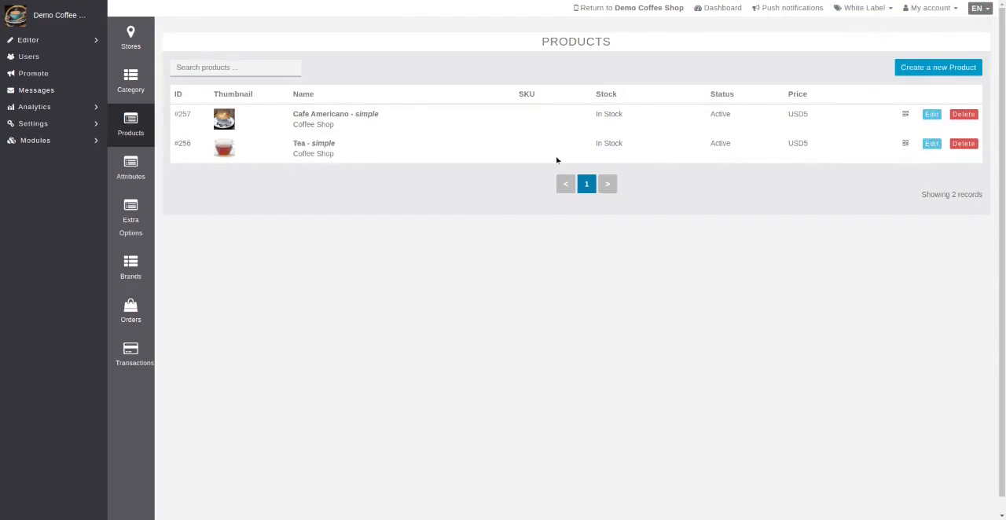
Start a new product in the Sandwiches category and name it Sandwich
{"action": "left_click", "coordinate": [915, 71]}
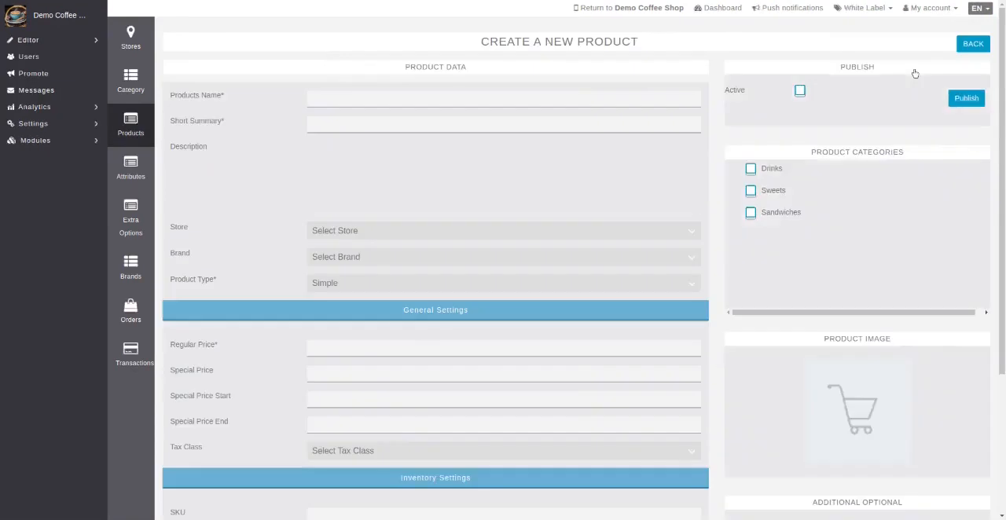
{"action": "left_click", "coordinate": [750, 212]}
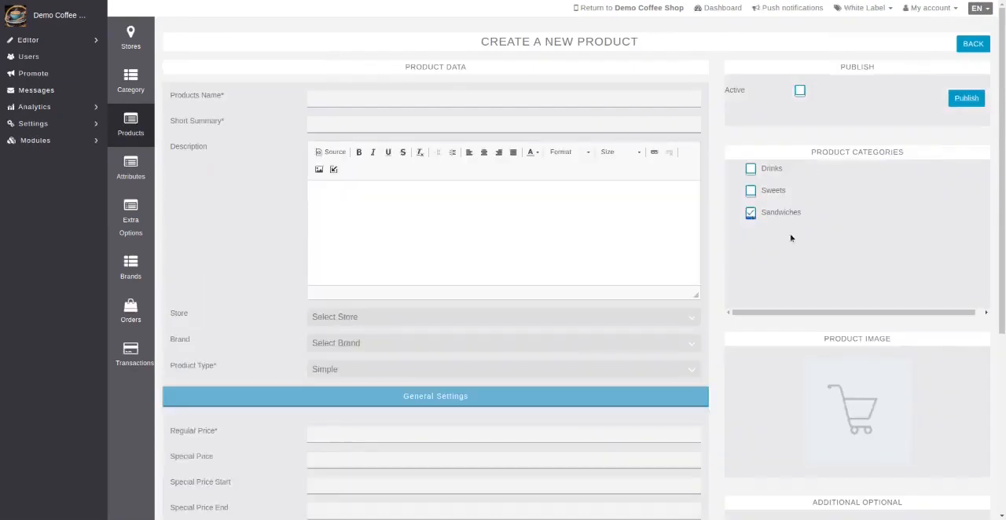
{"action": "left_click", "coordinate": [359, 100]}
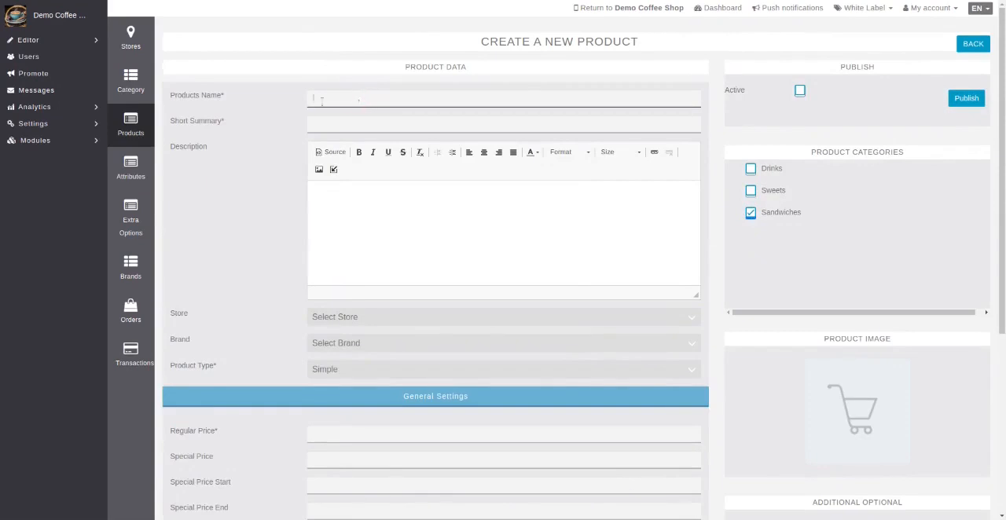
{"action": "left_click", "coordinate": [351, 95]}
{"action": "type", "text": "Sandwich"}
Add the sandwich picture as the product image, cropped around the plate
{"action": "left_click", "coordinate": [862, 413]}
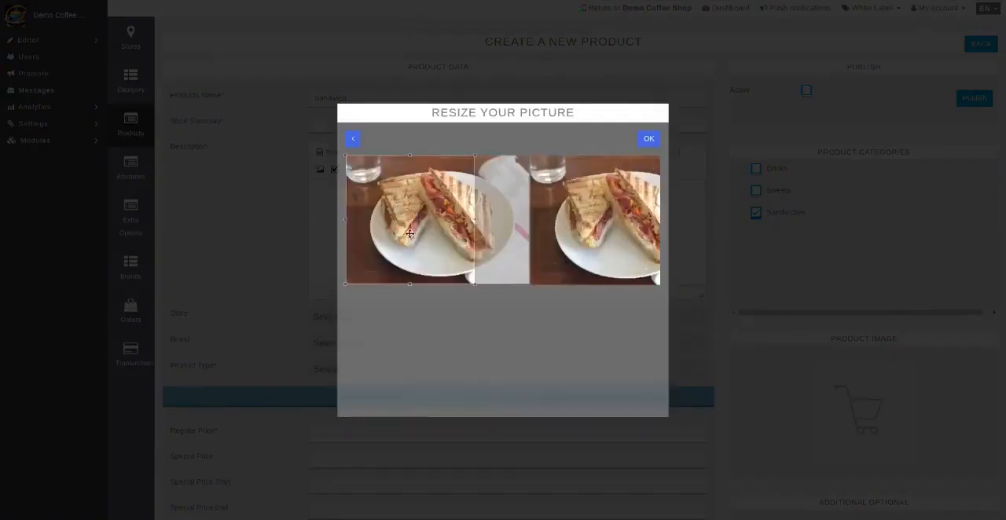
{"action": "left_click_drag", "start_coordinate": [419, 229], "coordinate": [437, 228]}
{"action": "left_click", "coordinate": [653, 141]}
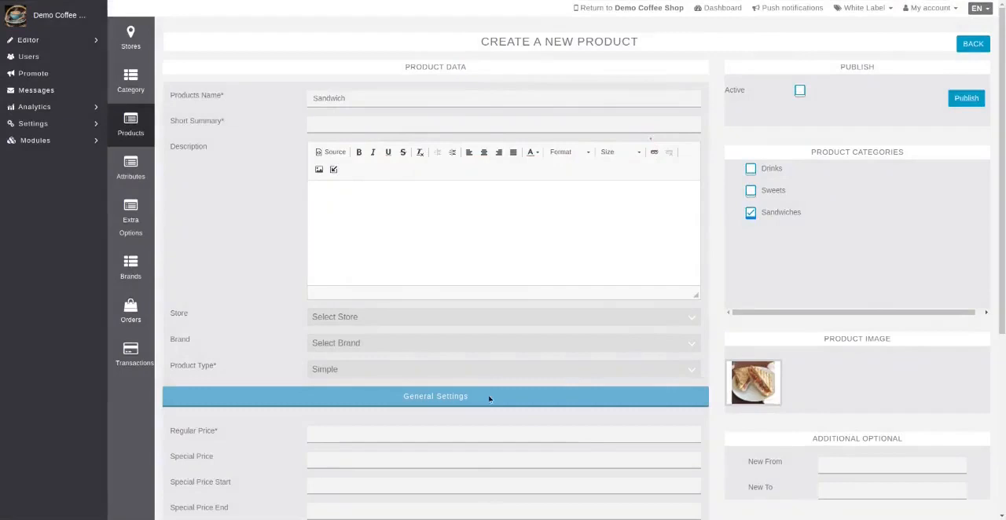
Set both the short summary and the product name to "Grilled Cheese Panini with Prosciutto"
{"action": "left_click", "coordinate": [339, 124]}
{"action": "type", "text": "Gri"}
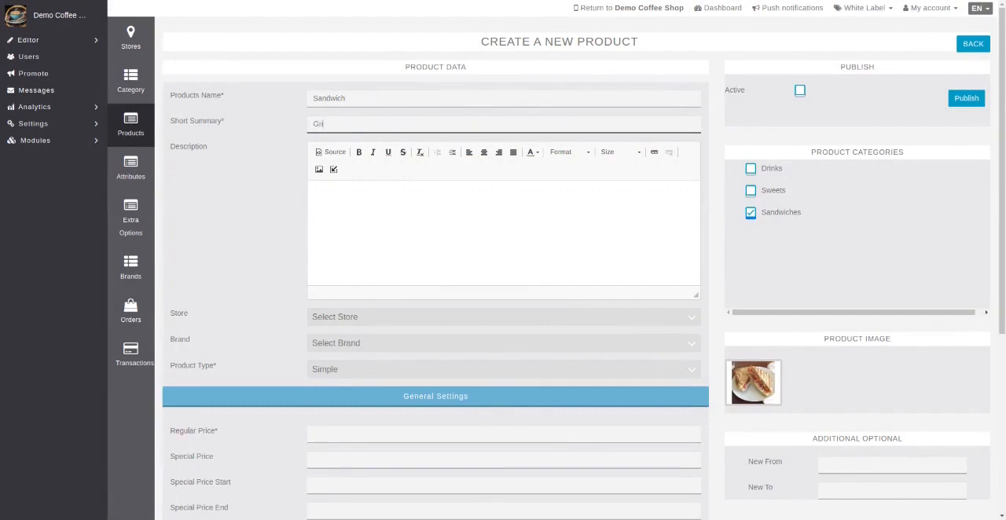
{"action": "type", "text": "lled Cheese Panini with Prosciutto"}
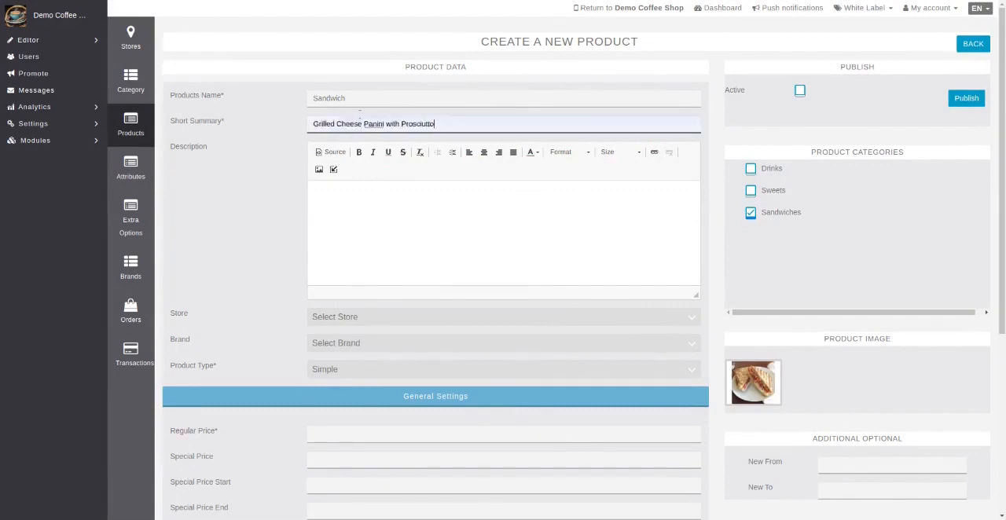
{"action": "double_click", "coordinate": [362, 98]}
{"action": "key", "text": "BackSpace"}
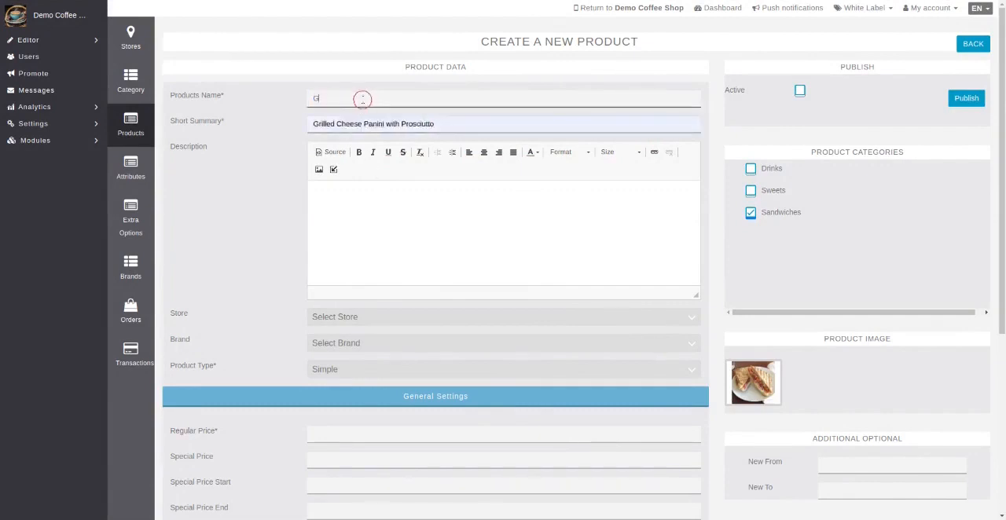
{"action": "type", "text": "Grilled Cheese Panini with Prosciutto"}
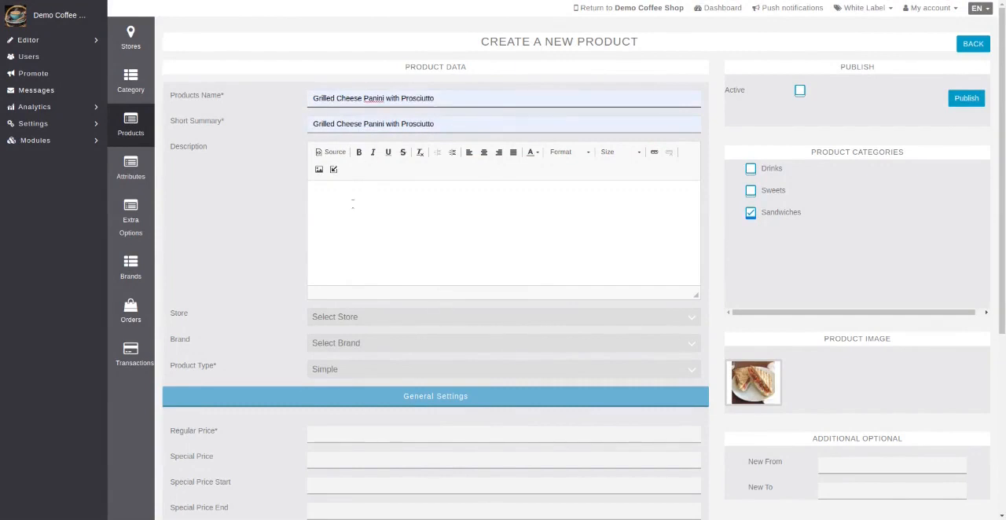
Copy the short summary "Grilled Cheese Panini with Prosciutto" into the product description
{"action": "left_click_drag", "start_coordinate": [463, 124], "coordinate": [298, 124]}
{"action": "key", "text": "ctrl+c"}
{"action": "left_click", "coordinate": [366, 196]}
{"action": "key", "text": "ctrl+v"}
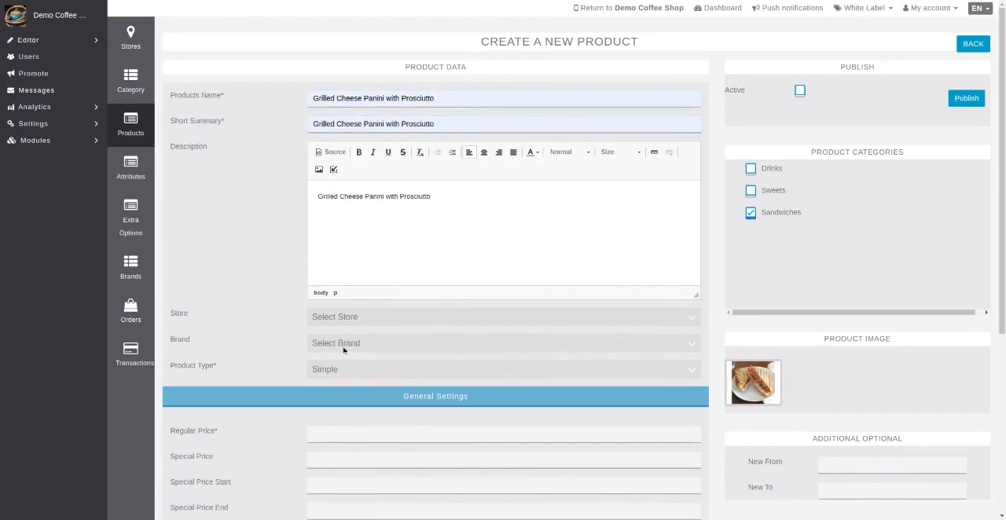
Set the panini's store to Coffee Shop, its regular price to 12 and its tax class to 7% Florida Sales Tax
{"action": "left_click", "coordinate": [335, 318]}
{"action": "left_click", "coordinate": [332, 373]}
{"action": "left_click", "coordinate": [335, 433]}
{"action": "type", "text": "12"}
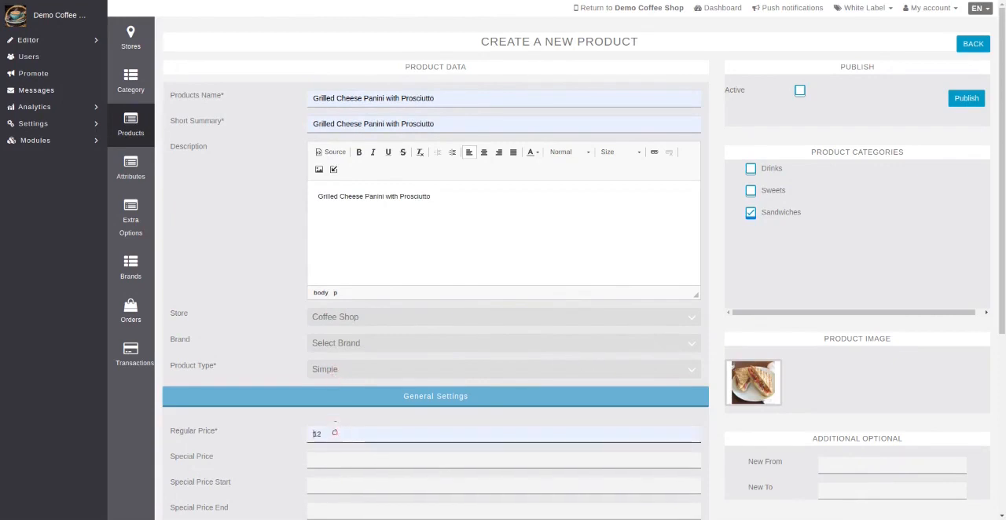
{"action": "scroll", "coordinate": [478, 451], "scroll_direction": "down", "scroll_amount": 3}
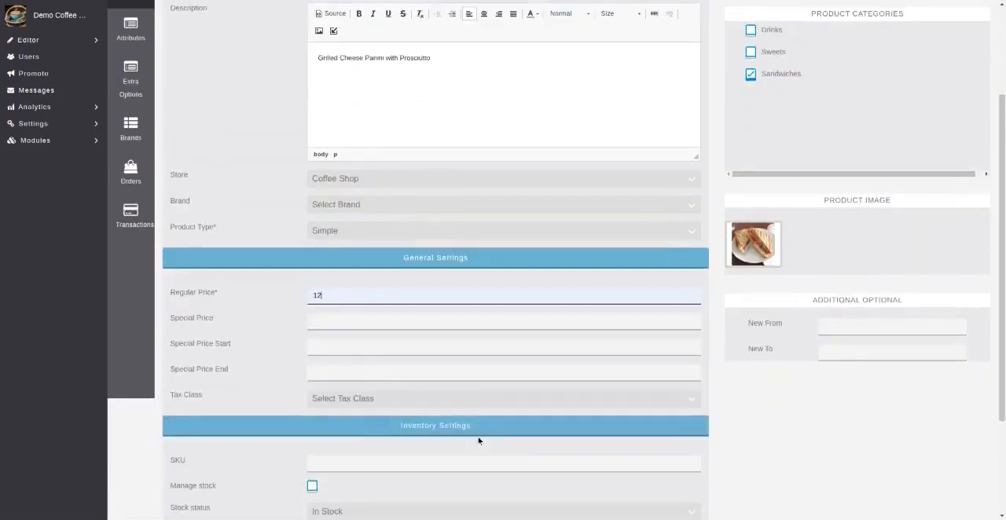
{"action": "left_click", "coordinate": [351, 397]}
{"action": "left_click", "coordinate": [349, 415]}
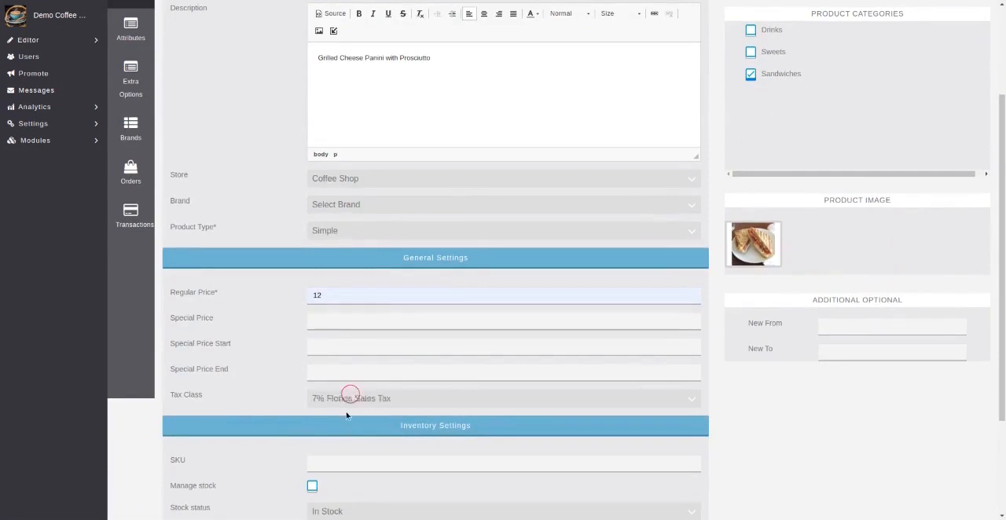
Give the panini a special price of 10 running from 2021-09-01 to 2021-09-30
{"action": "left_click", "coordinate": [334, 321]}
{"action": "type", "text": "10"}
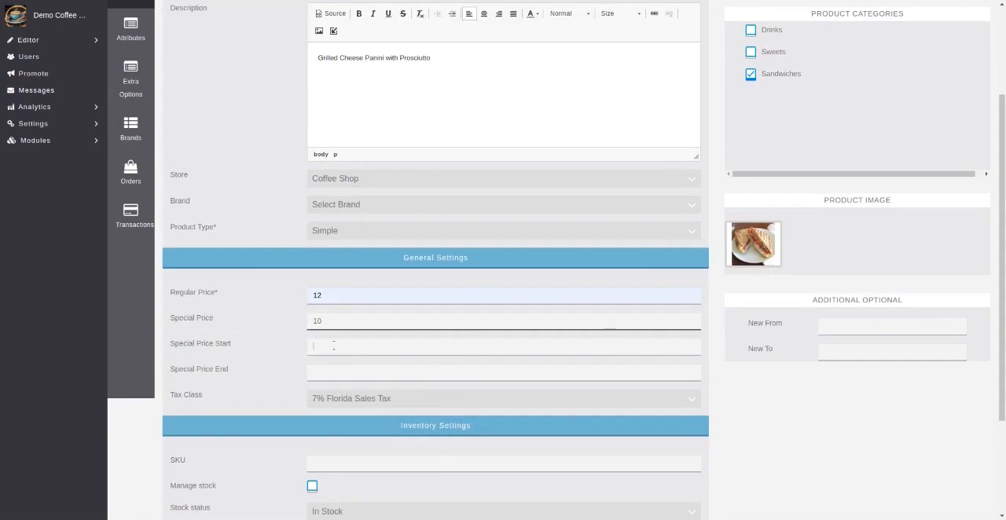
{"action": "left_click", "coordinate": [313, 346]}
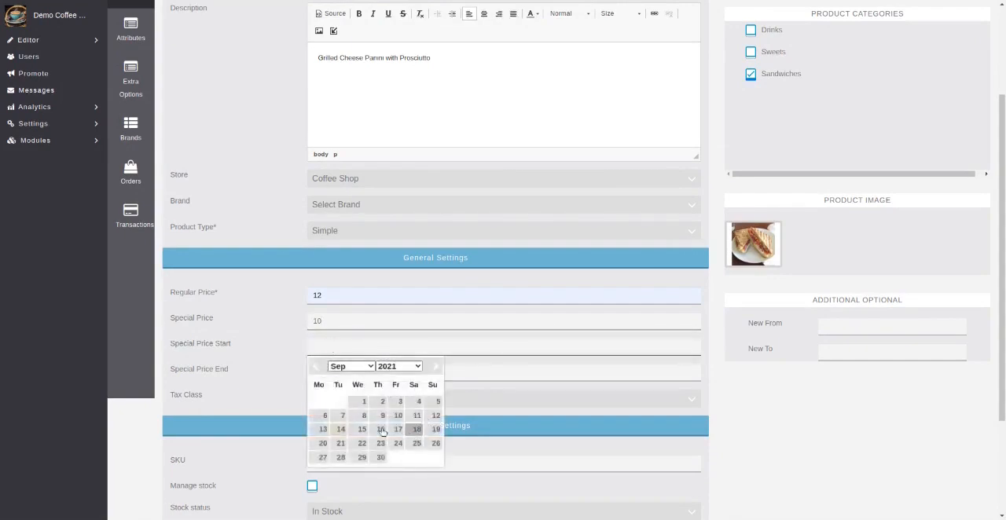
{"action": "left_click", "coordinate": [364, 402]}
{"action": "left_click", "coordinate": [342, 372]}
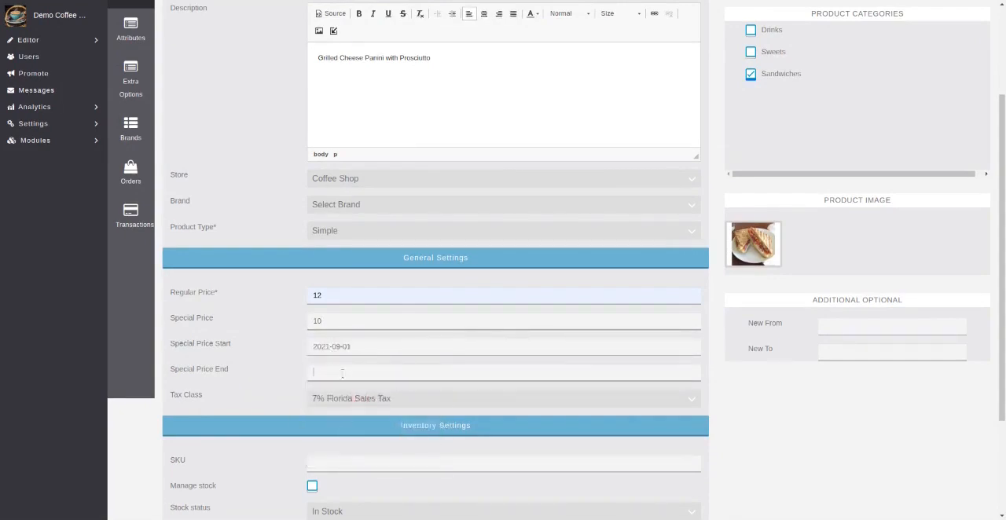
{"action": "left_click", "coordinate": [334, 371]}
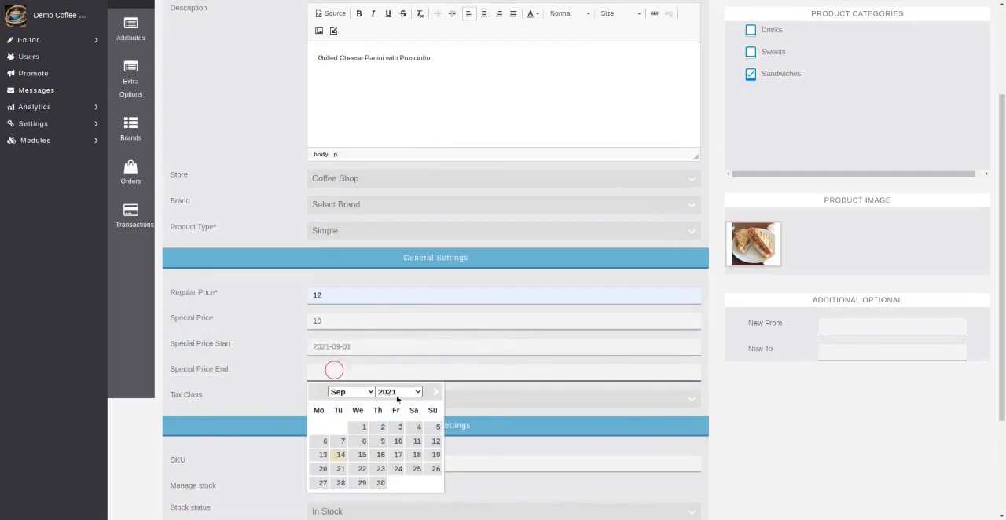
{"action": "left_click", "coordinate": [381, 484]}
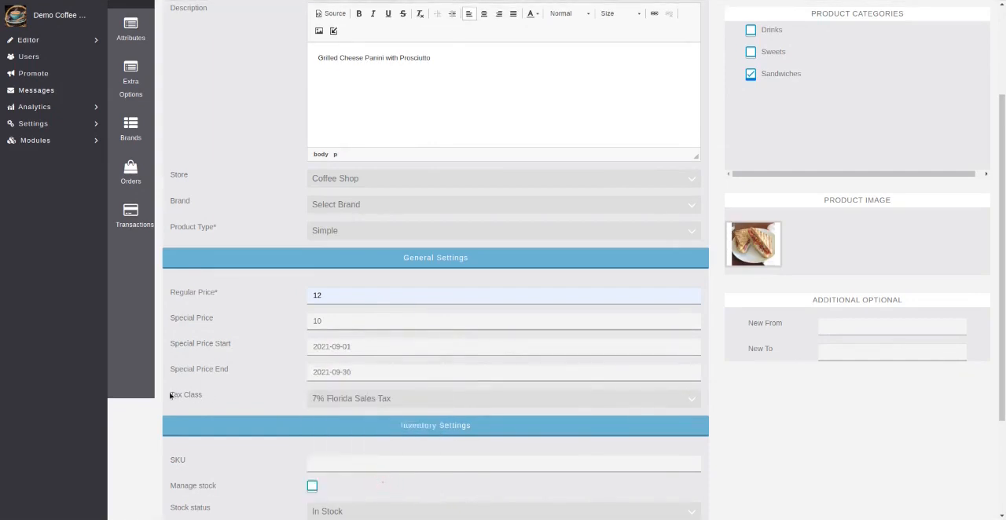
Change the special price end date to 2021-12-31
{"action": "left_click", "coordinate": [336, 372]}
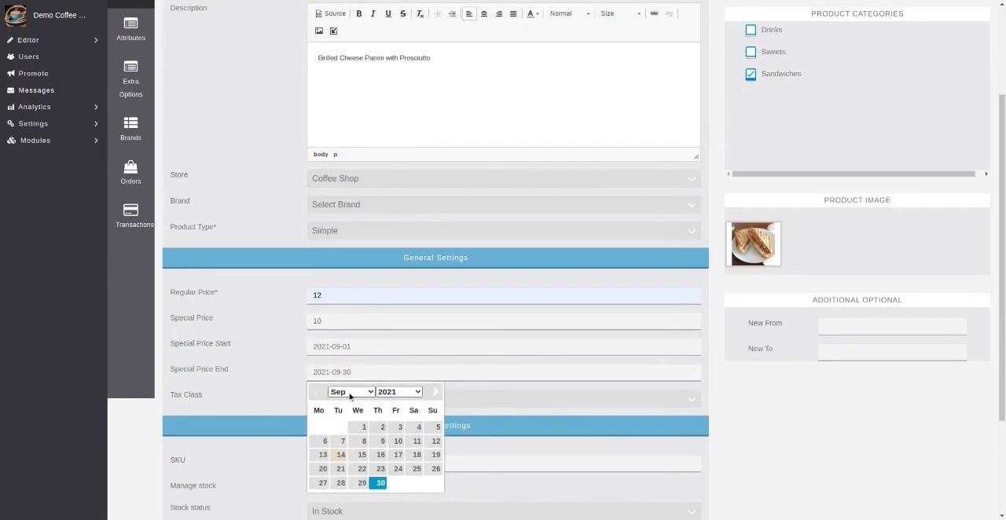
{"action": "left_click", "coordinate": [357, 438]}
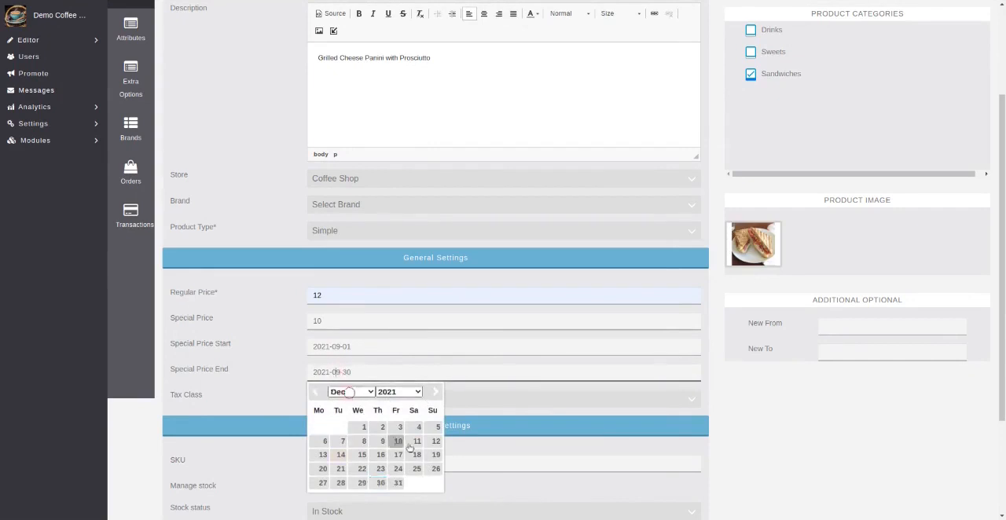
{"action": "left_click", "coordinate": [399, 484]}
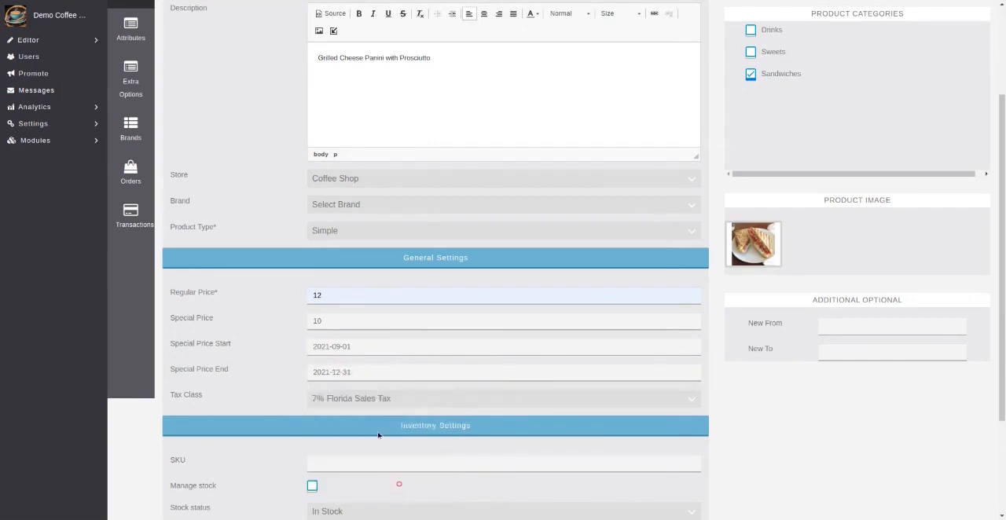
Assign the Condiments extra option category to the panini and publish it as an active product
{"action": "scroll", "coordinate": [480, 437], "scroll_direction": "down", "scroll_amount": 3}
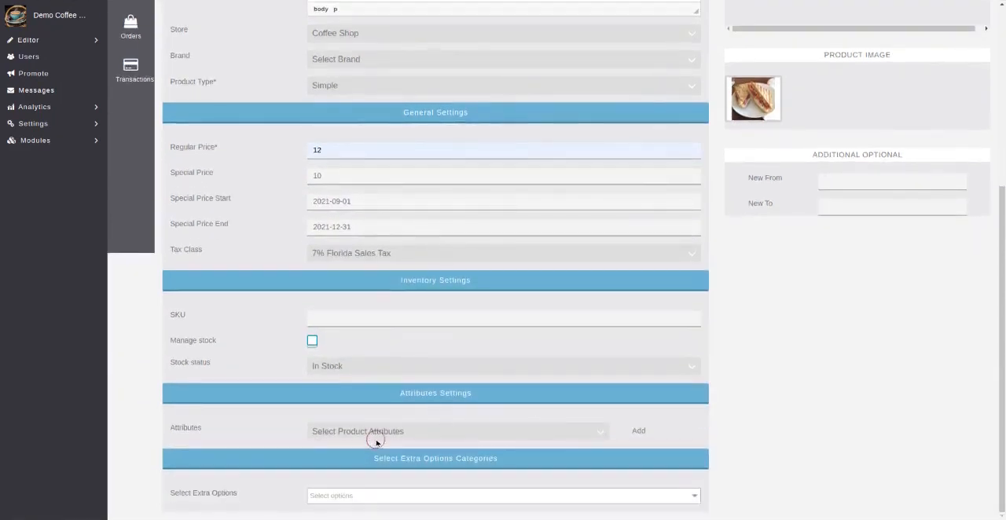
{"action": "left_click", "coordinate": [353, 500]}
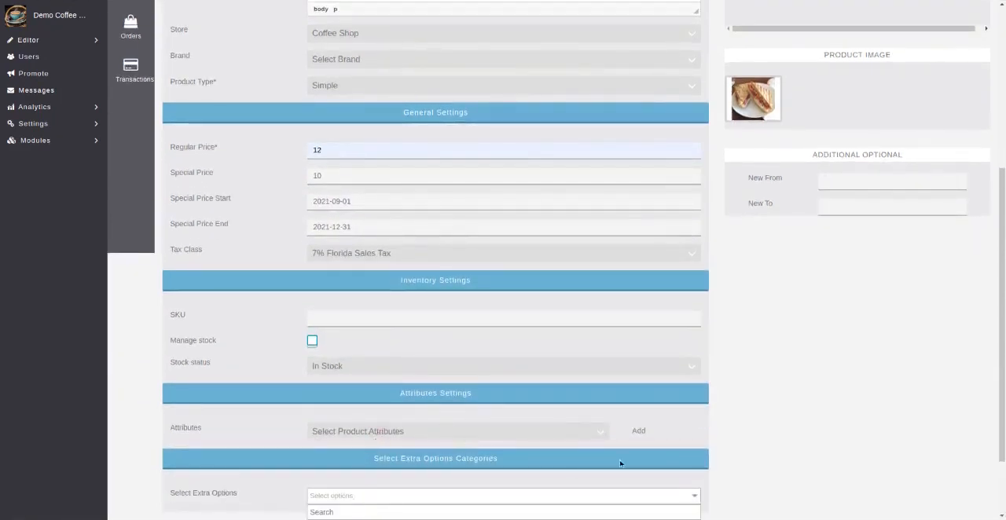
{"action": "scroll", "coordinate": [611, 463], "scroll_direction": "down", "scroll_amount": 1}
{"action": "left_click", "coordinate": [429, 475]}
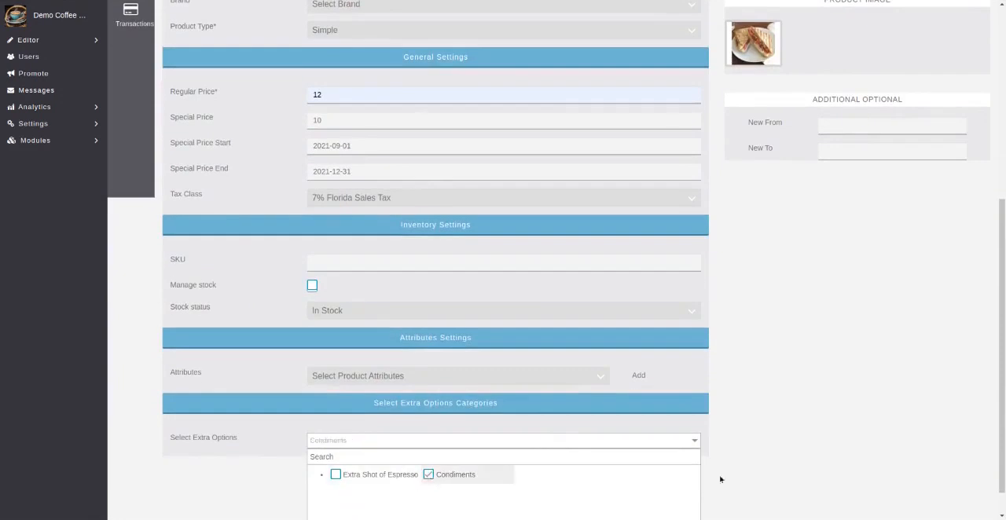
{"action": "scroll", "coordinate": [795, 434], "scroll_direction": "down", "scroll_amount": 1}
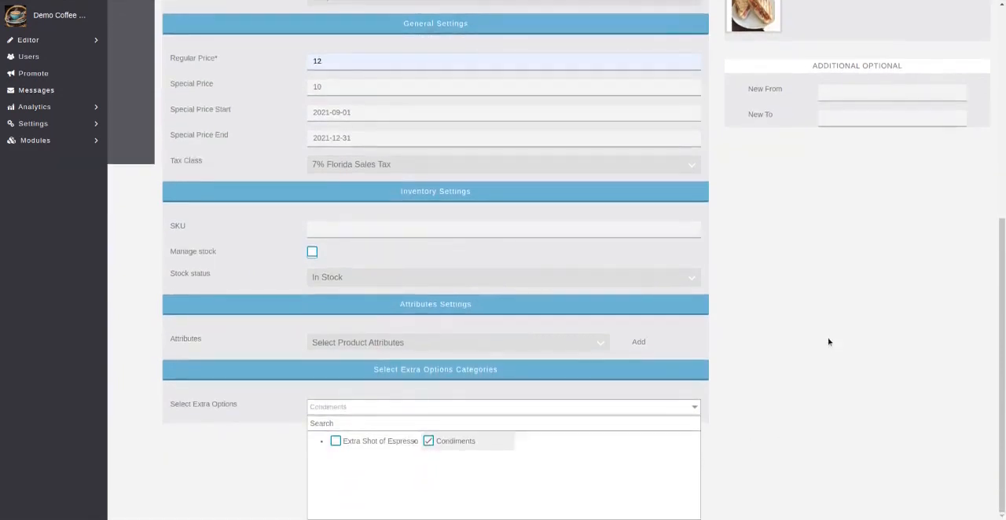
{"action": "scroll", "coordinate": [789, 359], "scroll_direction": "up", "scroll_amount": 10}
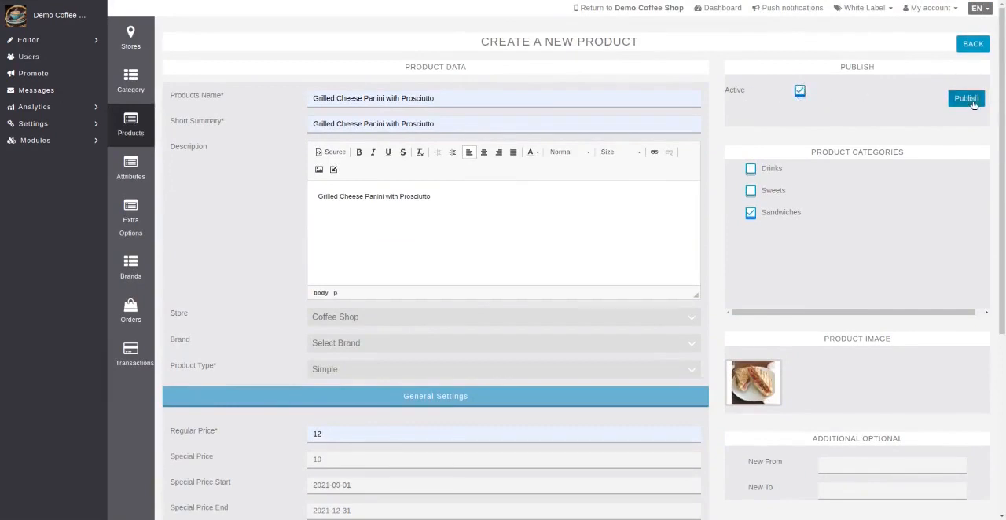
{"action": "left_click", "coordinate": [967, 100]}
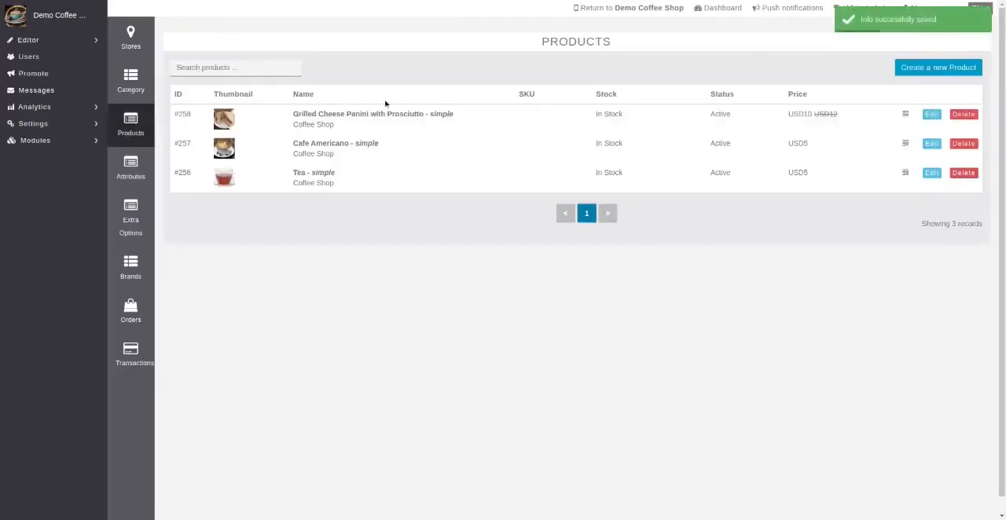
Start a new active product in the Sweets category with the biscotti picture, cropped around the biscotti, as its image
{"action": "left_click", "coordinate": [923, 76]}
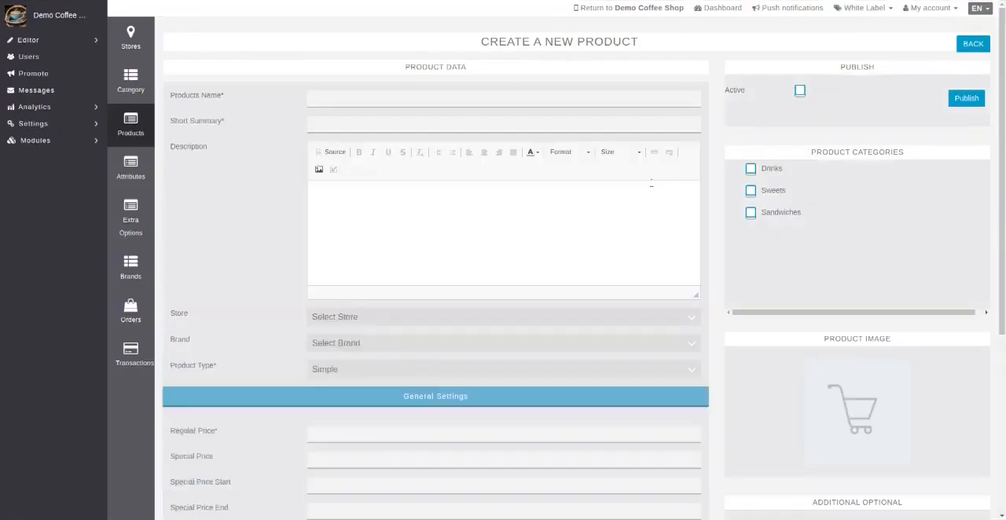
{"action": "left_click", "coordinate": [800, 91]}
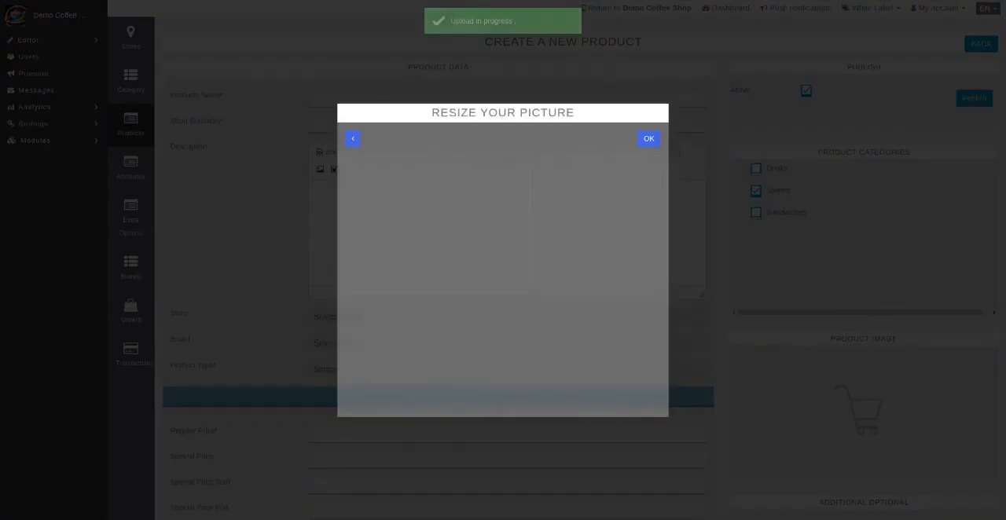
{"action": "left_click_drag", "start_coordinate": [387, 220], "coordinate": [424, 216]}
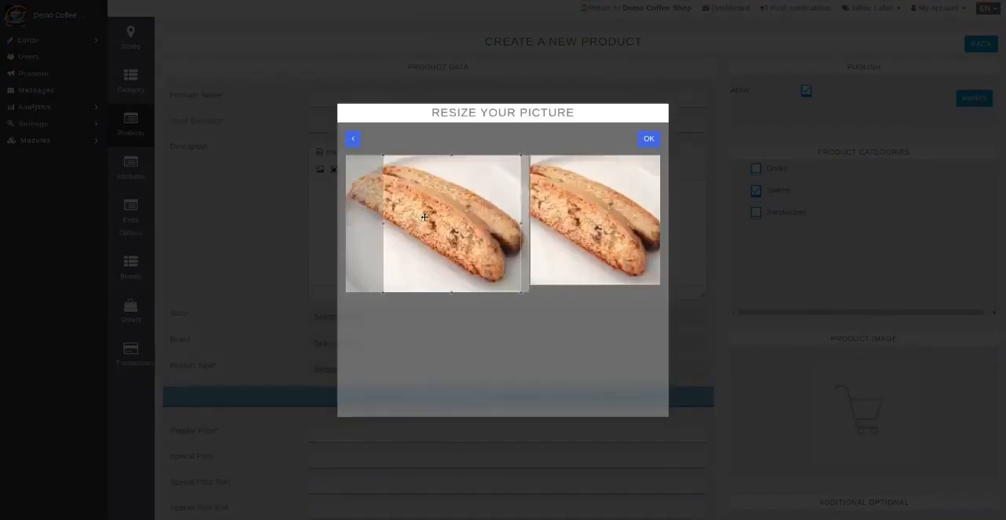
{"action": "left_click", "coordinate": [649, 140]}
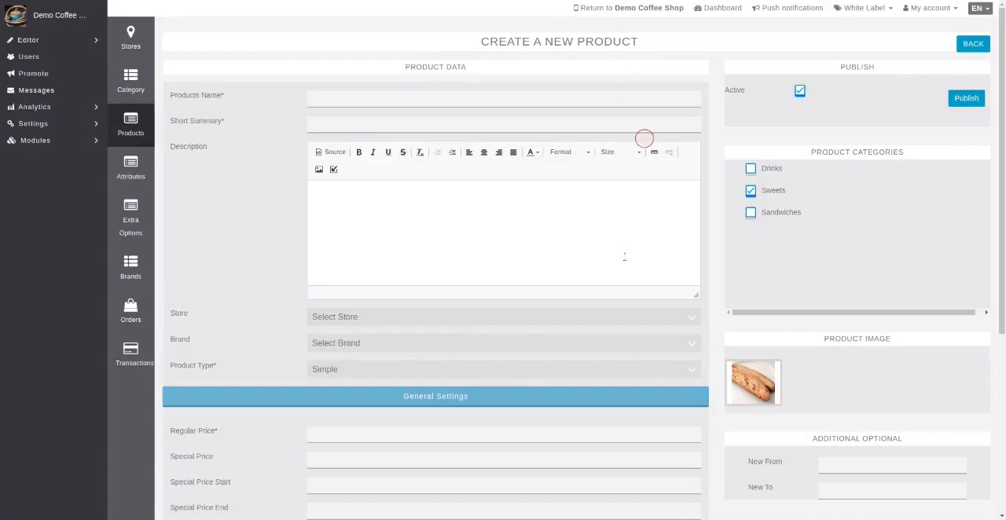
Enter "Almond Biscotti" as the product's name, short summary and description
{"action": "left_click", "coordinate": [313, 99]}
{"action": "type", "text": "Cafe Americano"}
{"action": "left_click", "coordinate": [323, 98]}
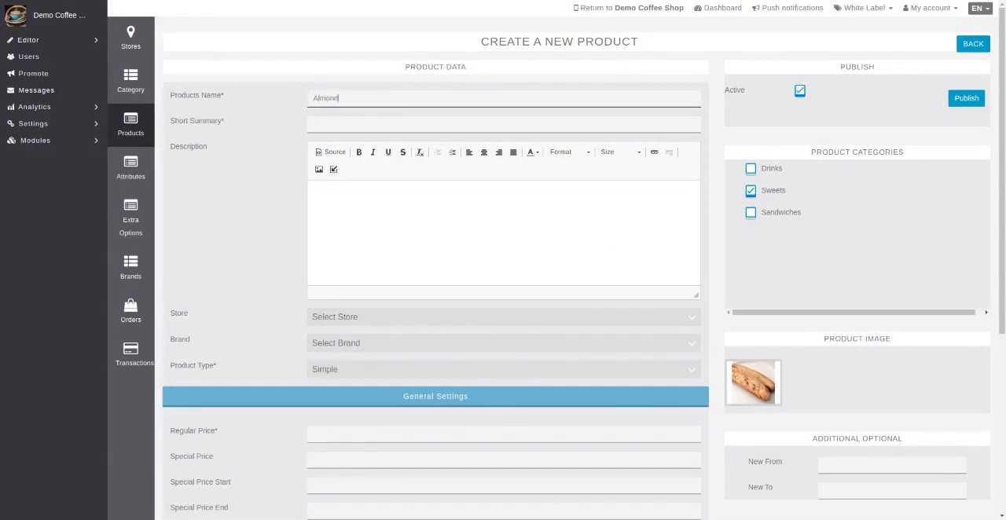
{"action": "type", "text": "Almond Biscotti"}
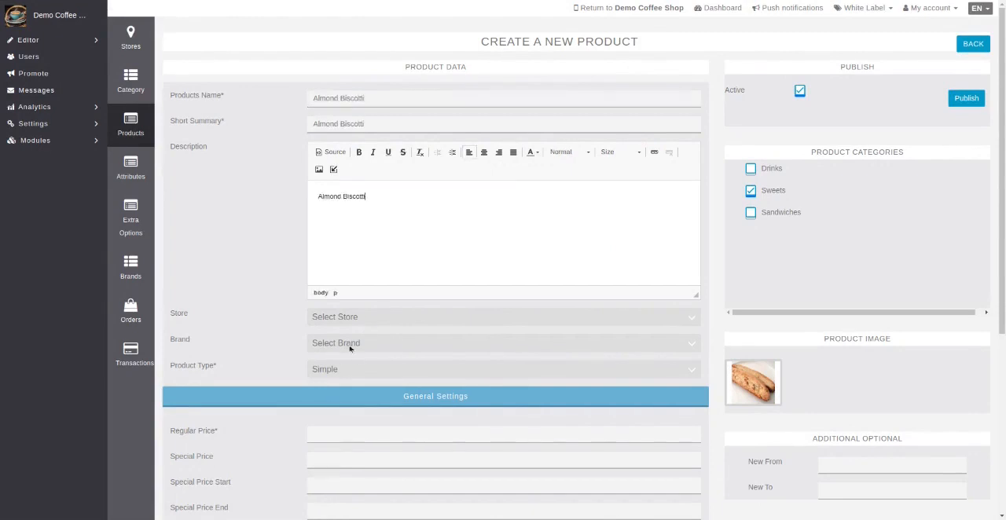
Set the Almond Biscotti's store to Coffee Shop and its regular price to 5
{"action": "left_click", "coordinate": [350, 318]}
{"action": "left_click", "coordinate": [395, 445]}
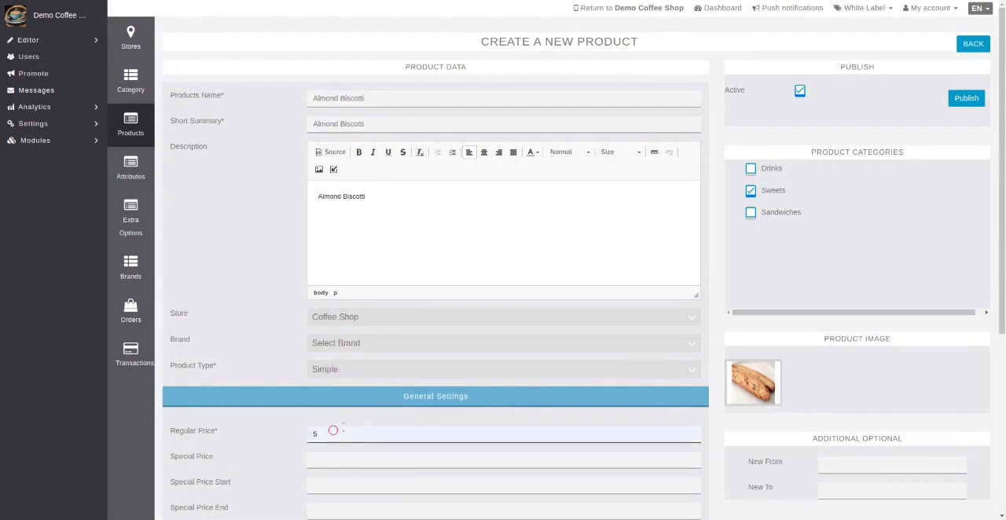
Set the Almond Biscotti's regular price to 5 and its tax class to 7% Florida Sales Tax
{"action": "type", "text": "5"}
{"action": "scroll", "coordinate": [450, 431], "scroll_direction": "down", "scroll_amount": 1}
{"action": "scroll", "coordinate": [448, 441], "scroll_direction": "down", "scroll_amount": 3}
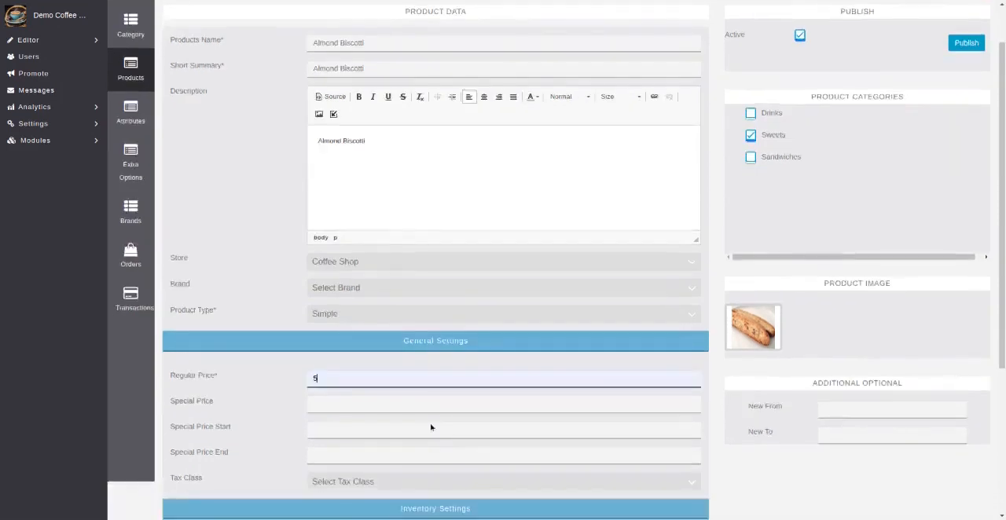
{"action": "left_click", "coordinate": [336, 377]}
{"action": "left_click", "coordinate": [338, 393]}
{"action": "scroll", "coordinate": [685, 391], "scroll_direction": "down", "scroll_amount": 3}
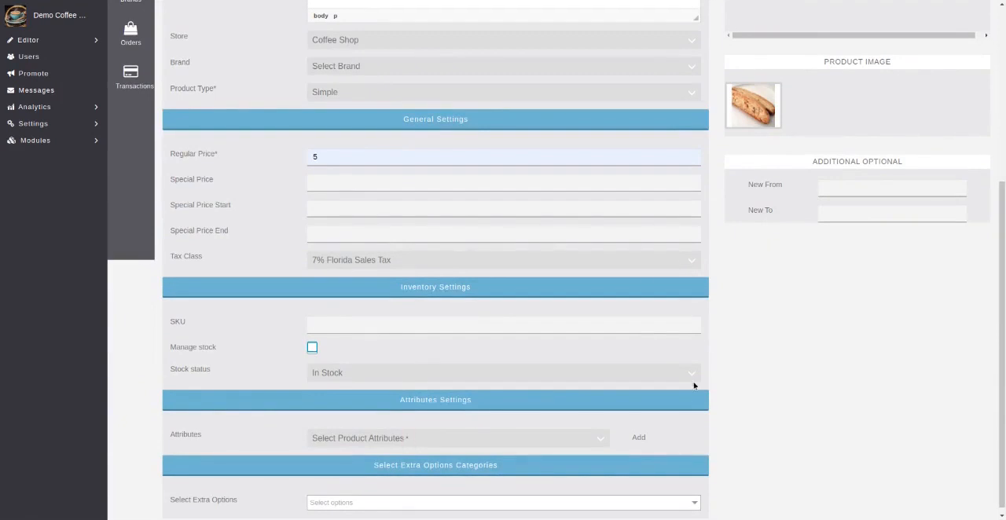
Check the available extra option categories without assigning any, and publish the Almond Biscotti product
{"action": "left_click", "coordinate": [614, 504]}
{"action": "scroll", "coordinate": [657, 469], "scroll_direction": "down", "scroll_amount": 3}
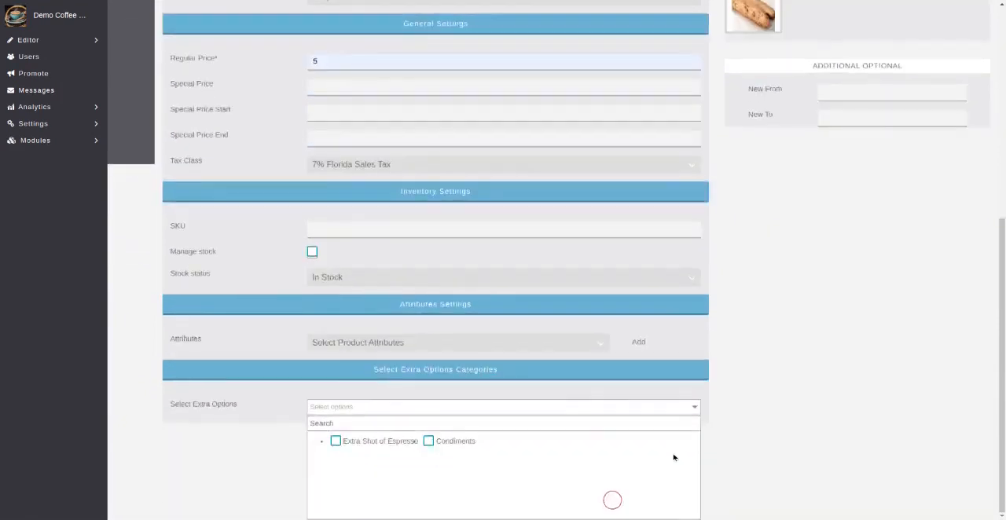
{"action": "left_click", "coordinate": [594, 412]}
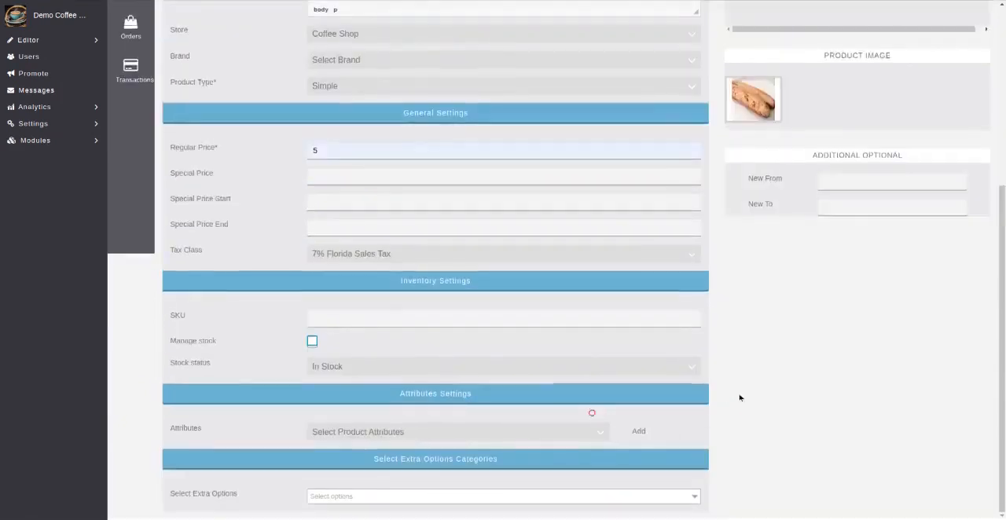
{"action": "scroll", "coordinate": [739, 397], "scroll_direction": "up", "scroll_amount": 8}
{"action": "left_click", "coordinate": [966, 100]}
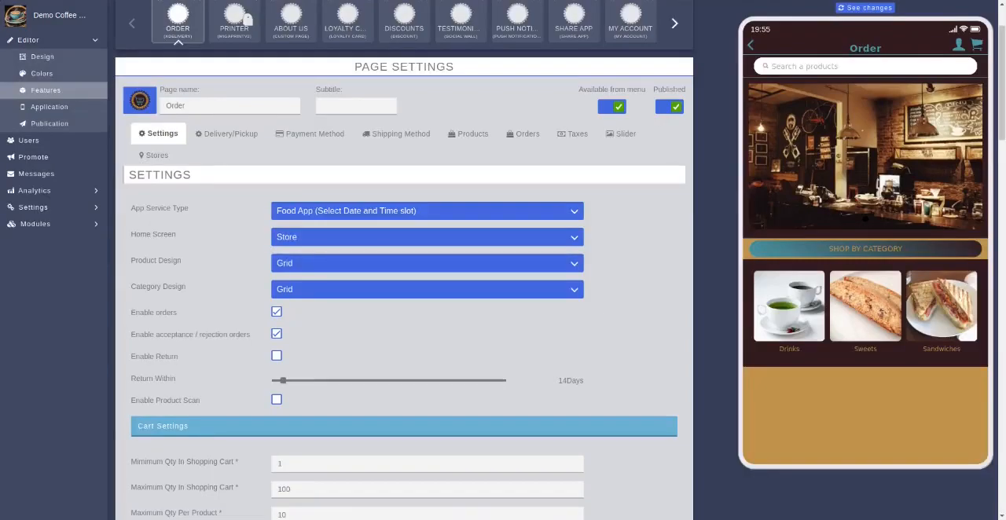
Refresh the app preview and view the Cafe Americano and Tea product pages in the Drinks category
{"action": "left_click", "coordinate": [852, 9]}
{"action": "left_click", "coordinate": [793, 313]}
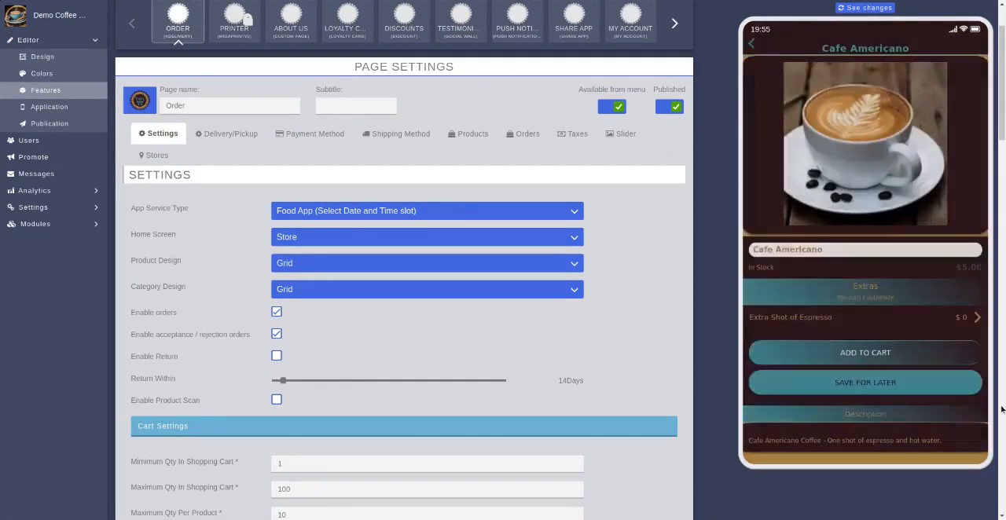
{"action": "left_click_drag", "start_coordinate": [868, 319], "coordinate": [880, 279]}
{"action": "left_click", "coordinate": [752, 44]}
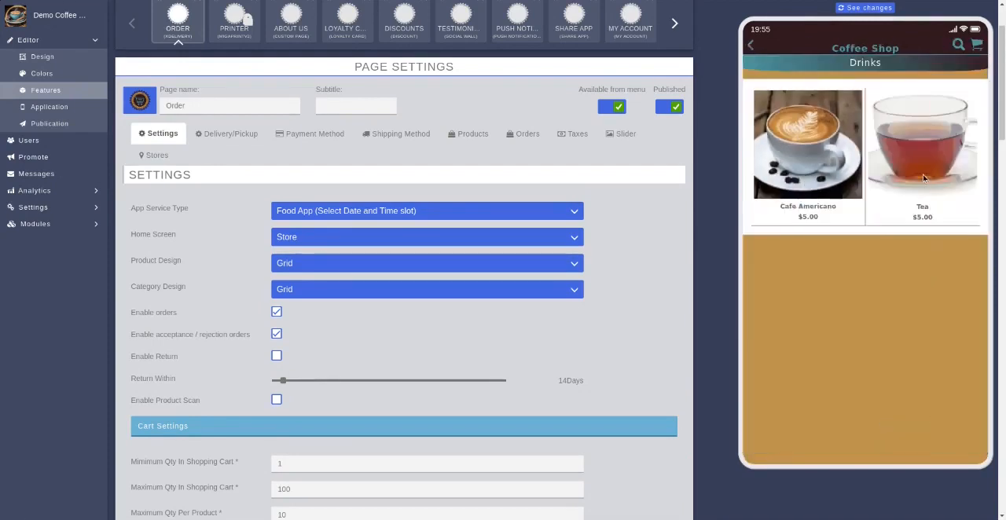
{"action": "left_click", "coordinate": [922, 174]}
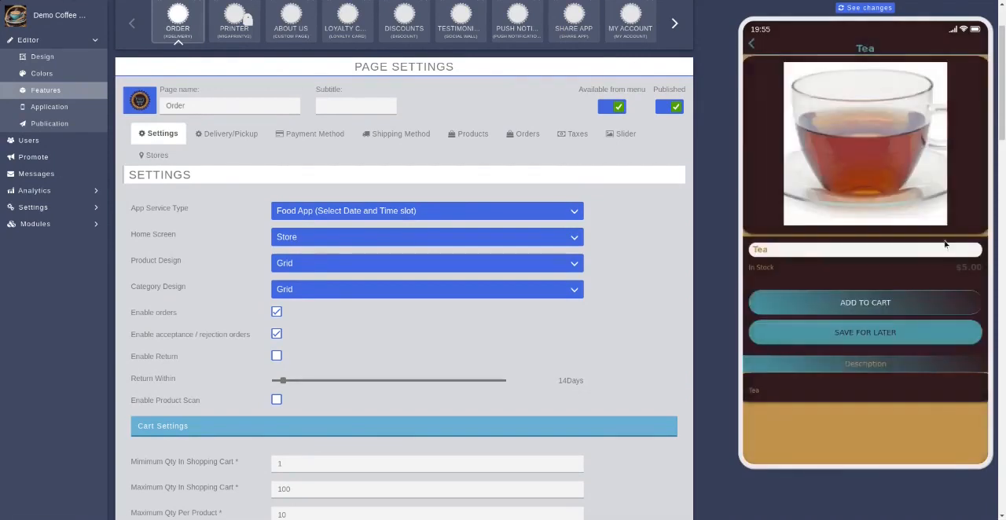
{"action": "left_click", "coordinate": [753, 45]}
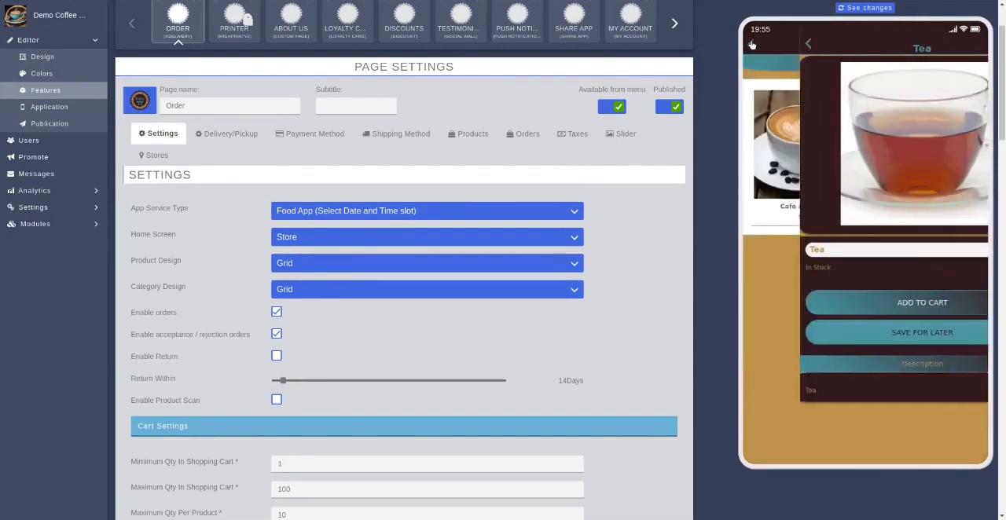
{"action": "left_click", "coordinate": [753, 44]}
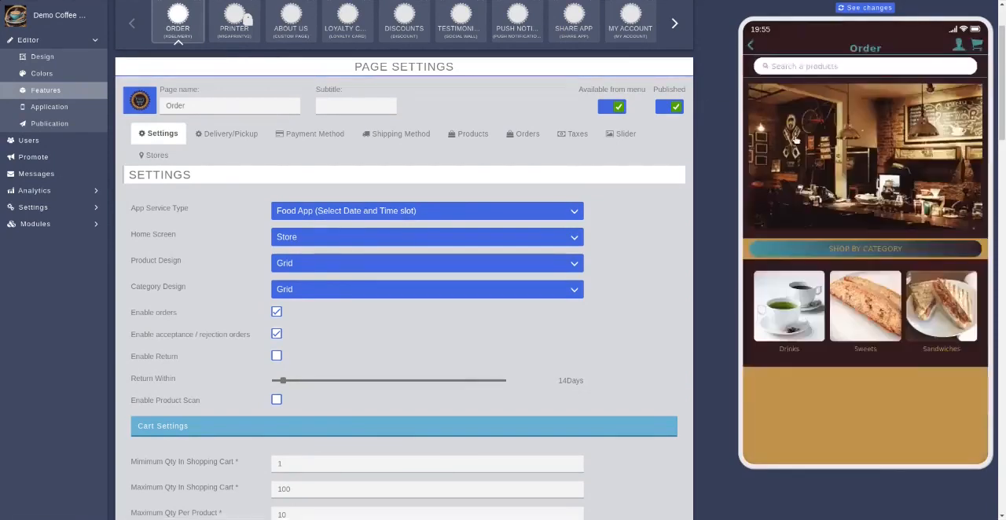
View the Almond Biscotti product page in the preview's Sweets category and return to the Order home screen
{"action": "left_click", "coordinate": [846, 314]}
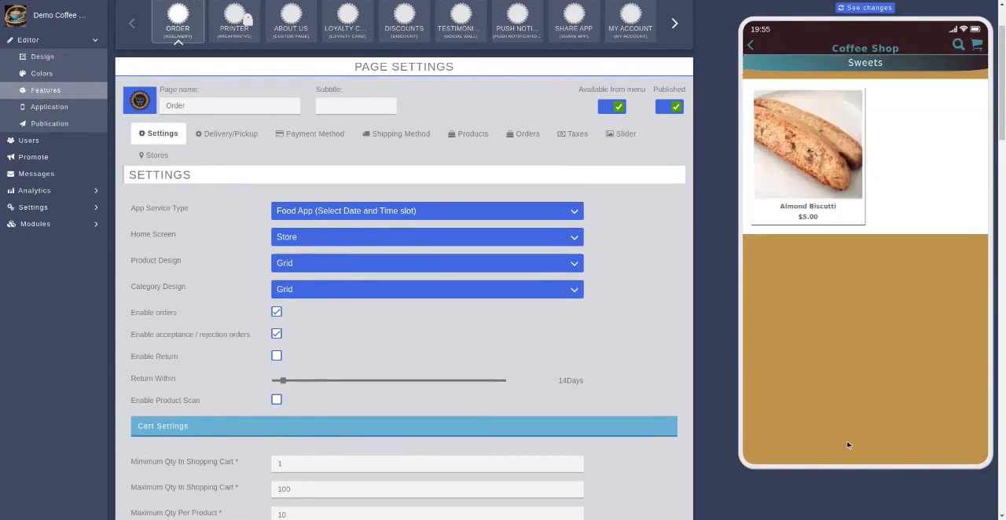
{"action": "left_click", "coordinate": [814, 162]}
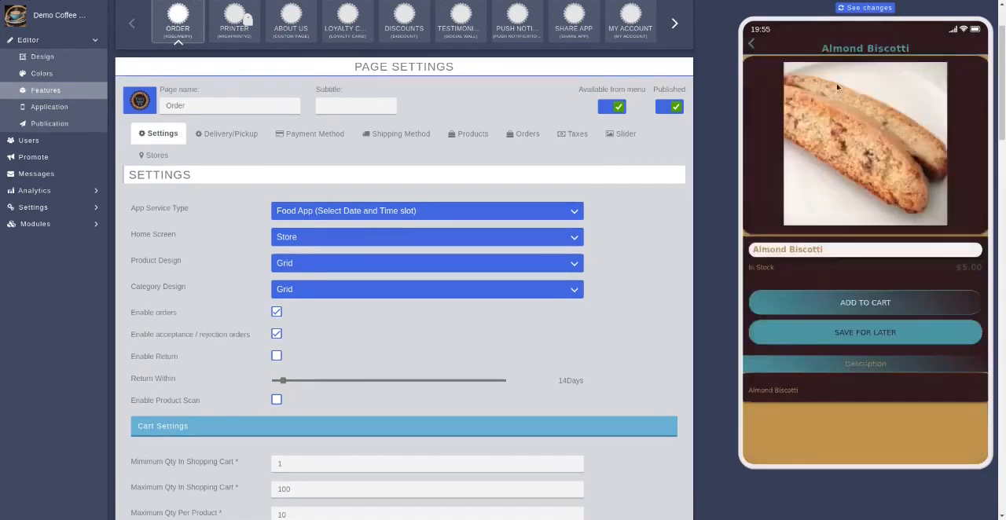
{"action": "left_click", "coordinate": [753, 46]}
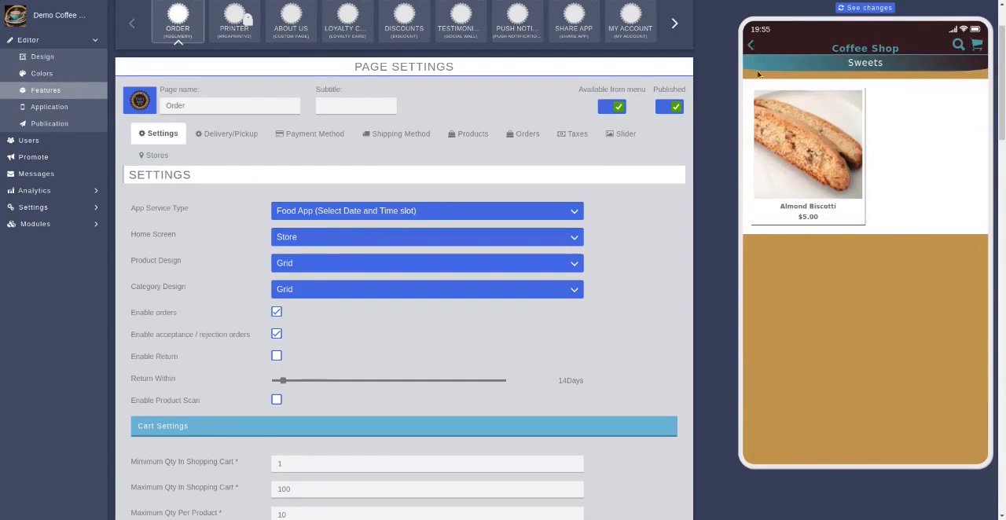
{"action": "left_click", "coordinate": [750, 45]}
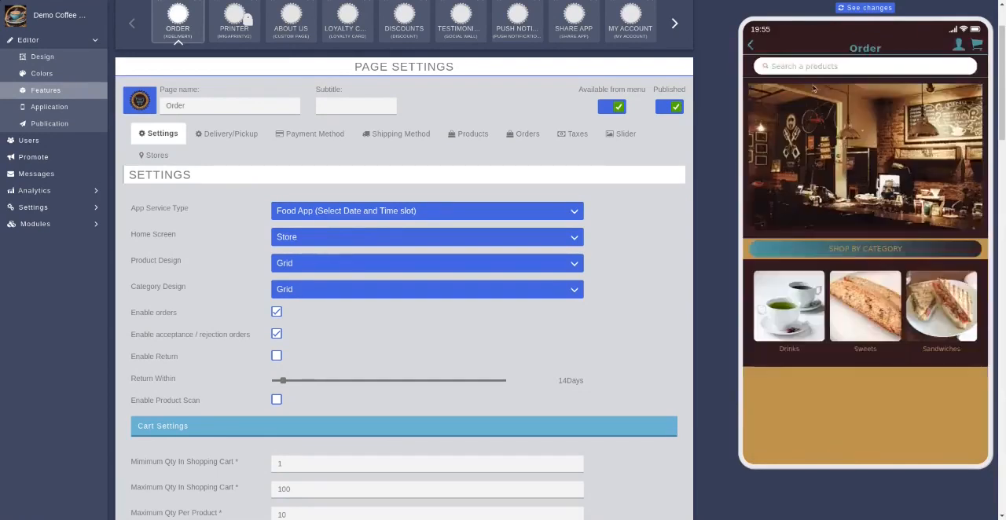
View the panini in the preview's Sandwiches category, try its Mayonnaise and Mustard condiment choices, and return to the Order home screen
{"action": "left_click", "coordinate": [927, 307]}
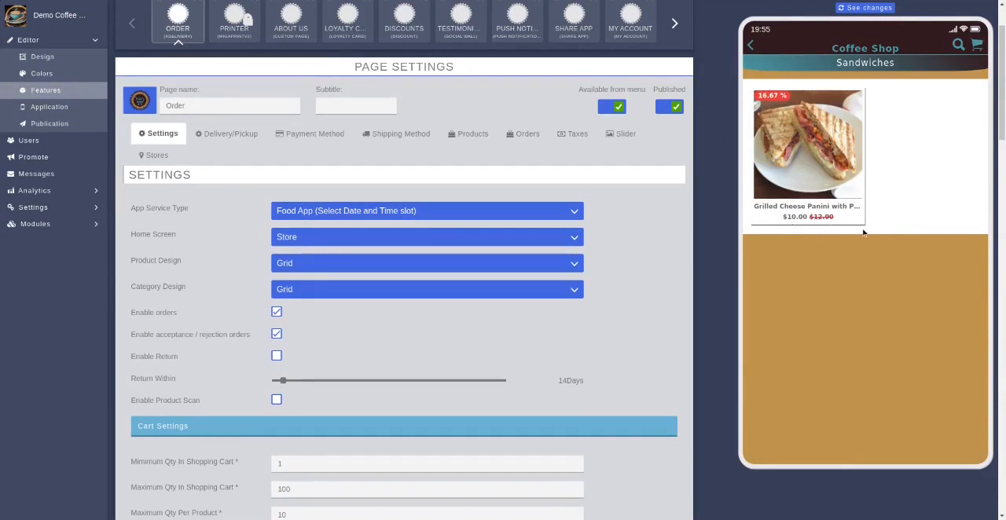
{"action": "left_click", "coordinate": [828, 181]}
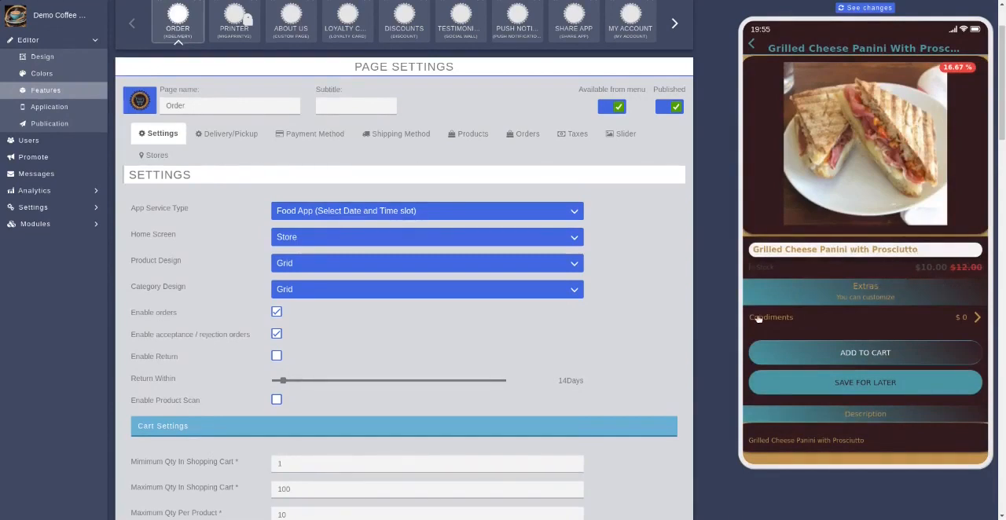
{"action": "left_click", "coordinate": [886, 321]}
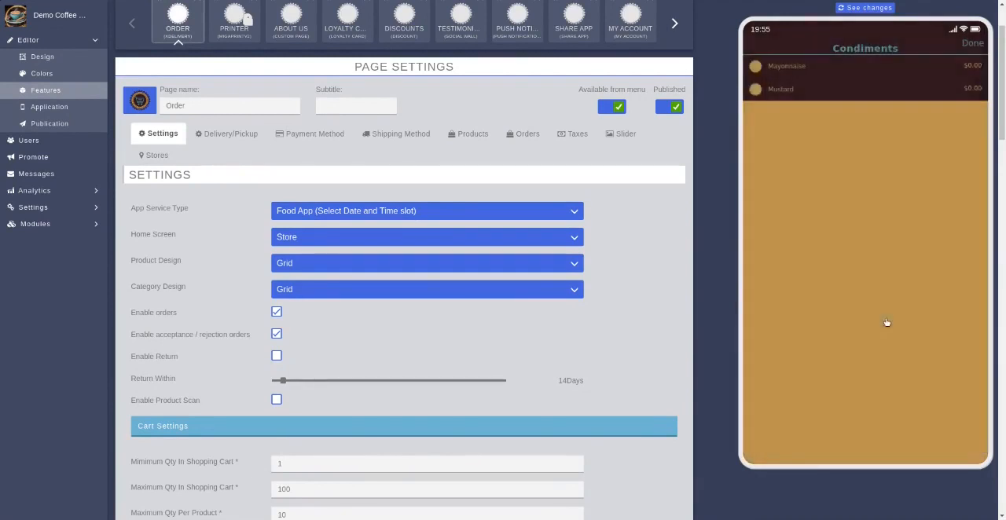
{"action": "left_click", "coordinate": [757, 67]}
{"action": "left_click", "coordinate": [756, 90]}
{"action": "left_click", "coordinate": [757, 92]}
{"action": "left_click", "coordinate": [758, 66]}
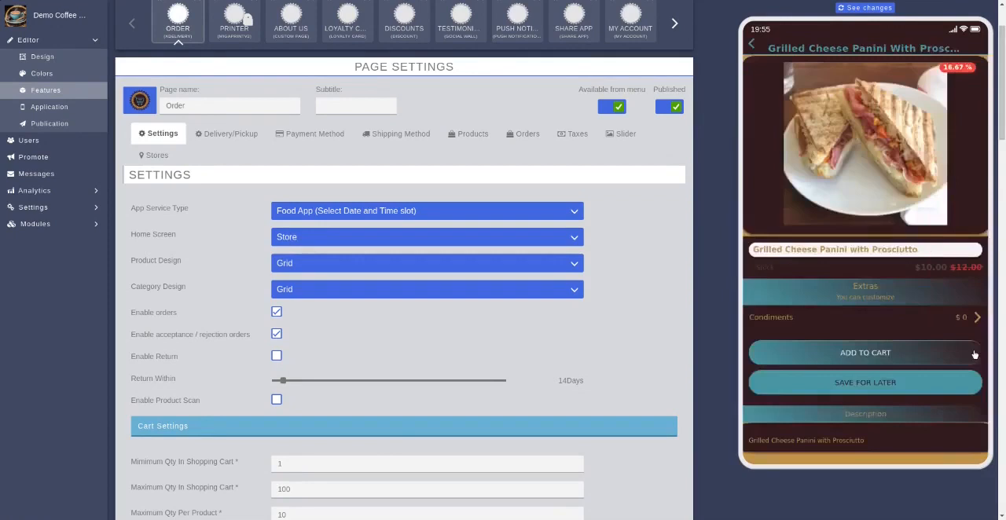
{"action": "left_click", "coordinate": [753, 49]}
{"action": "left_click", "coordinate": [753, 49]}
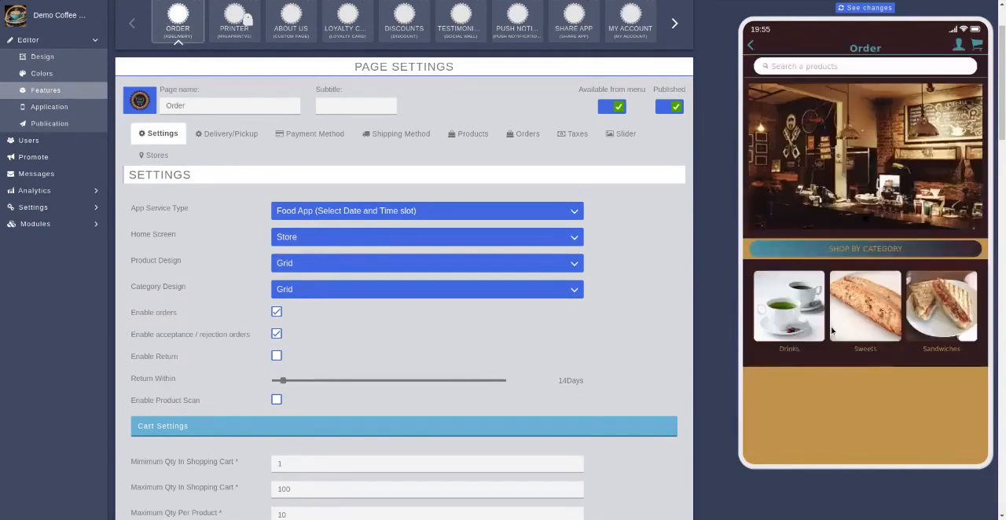
Open the Cafe Americano's Extra Shot of Espresso choices in the preview and select one, two and three extra shots
{"action": "left_click", "coordinate": [774, 315]}
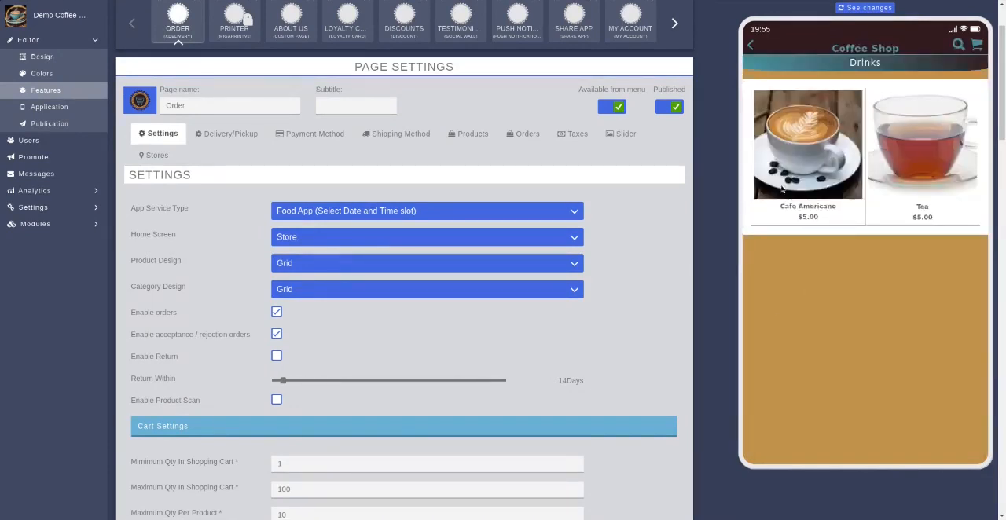
{"action": "left_click", "coordinate": [781, 189]}
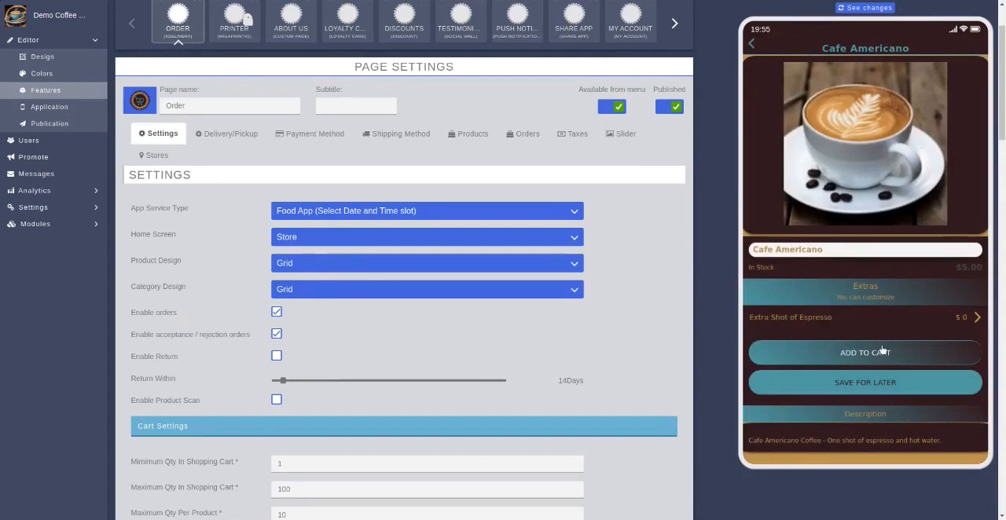
{"action": "left_click", "coordinate": [825, 320]}
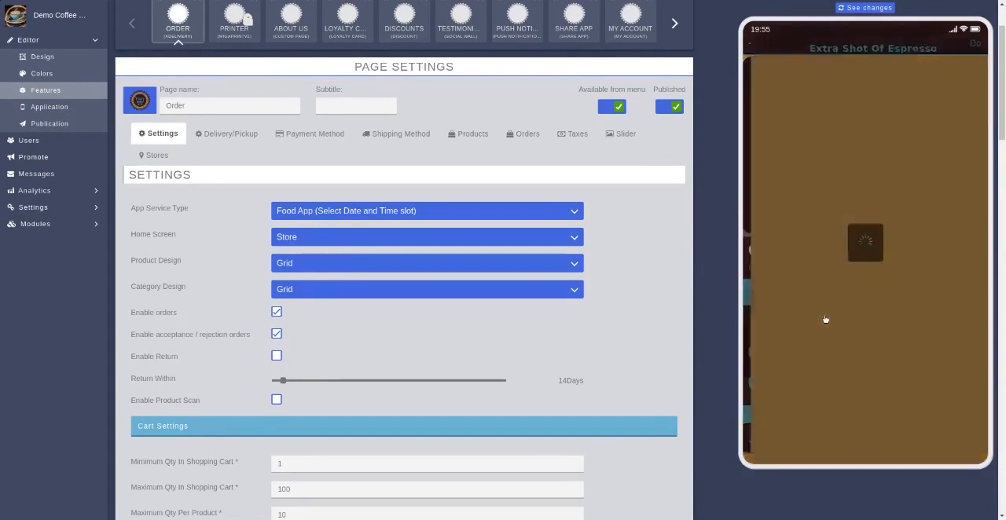
{"action": "left_click", "coordinate": [756, 66]}
{"action": "left_click", "coordinate": [755, 89]}
{"action": "left_click", "coordinate": [756, 113]}
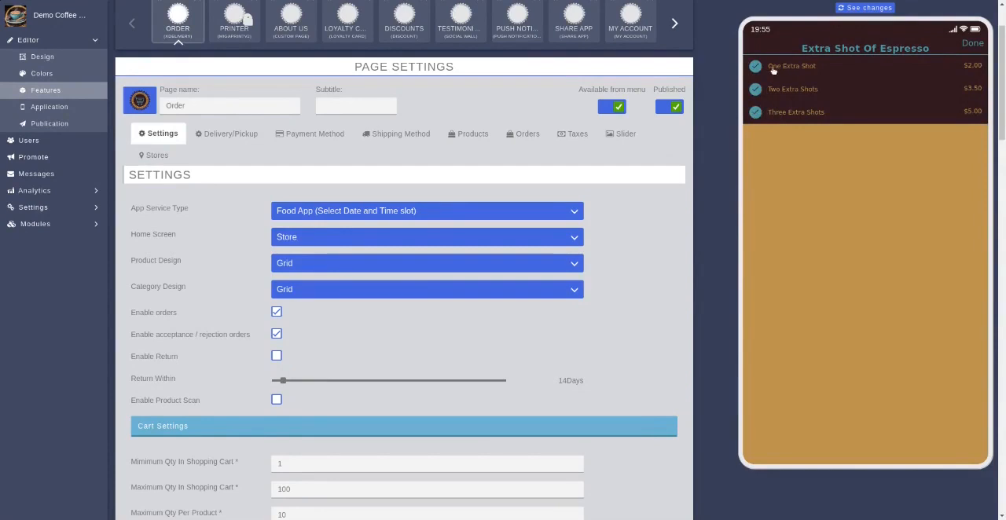
Test switching the three extra shot choices on and off, leave all unselected, and refresh the app preview
{"action": "left_click", "coordinate": [756, 67]}
{"action": "left_click", "coordinate": [756, 90]}
{"action": "left_click", "coordinate": [755, 89]}
{"action": "left_click", "coordinate": [756, 112]}
{"action": "left_click", "coordinate": [756, 66]}
{"action": "left_click", "coordinate": [756, 90]}
{"action": "left_click", "coordinate": [755, 90]}
{"action": "left_click", "coordinate": [757, 113]}
{"action": "left_click", "coordinate": [755, 113]}
{"action": "left_click", "coordinate": [755, 67]}
{"action": "left_click", "coordinate": [755, 90]}
{"action": "left_click", "coordinate": [756, 112]}
{"action": "left_click", "coordinate": [854, 9]}
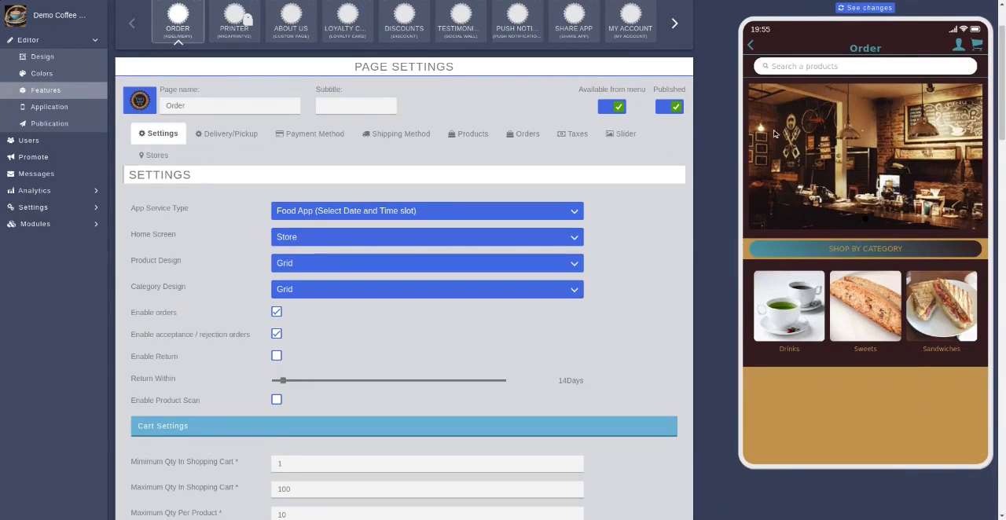
Open the Printer page's settings and dismiss the information message in the app preview
{"action": "left_click", "coordinate": [225, 26]}
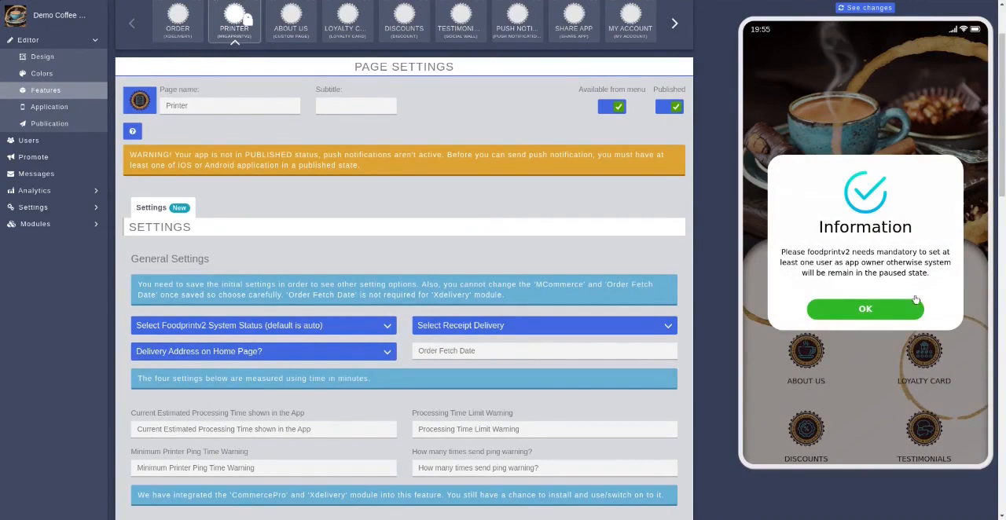
{"action": "left_click", "coordinate": [859, 307]}
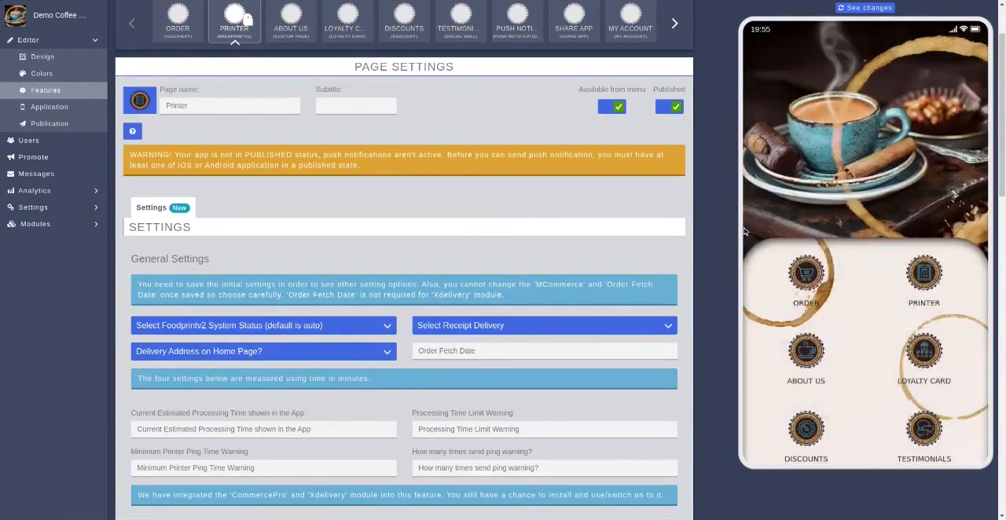
{"action": "scroll", "coordinate": [715, 219], "scroll_direction": "down", "scroll_amount": 2}
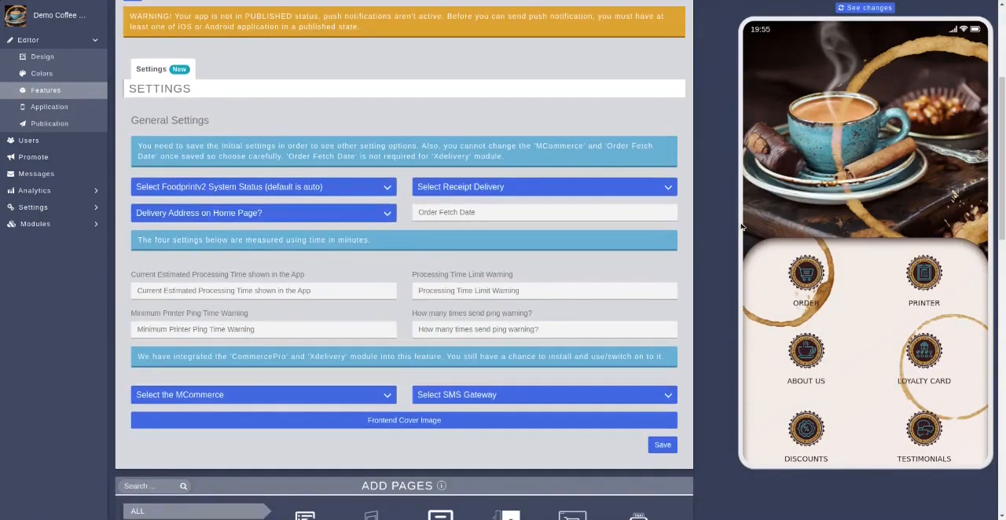
{"action": "scroll", "coordinate": [710, 198], "scroll_direction": "up", "scroll_amount": 2}
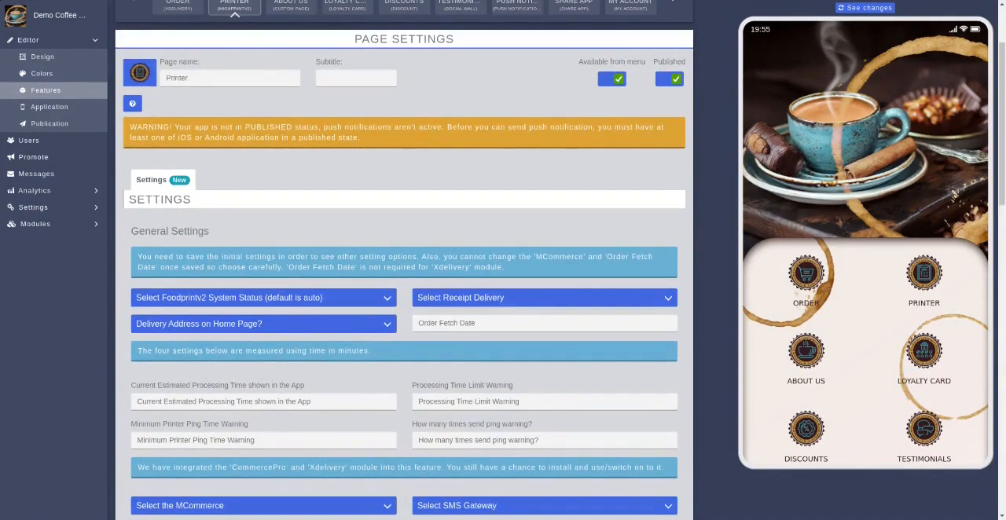
Set receipt delivery to Printer in the Printer page's general settings and read the note about Order Fetch Date
{"action": "scroll", "coordinate": [724, 72], "scroll_direction": "down", "scroll_amount": 2}
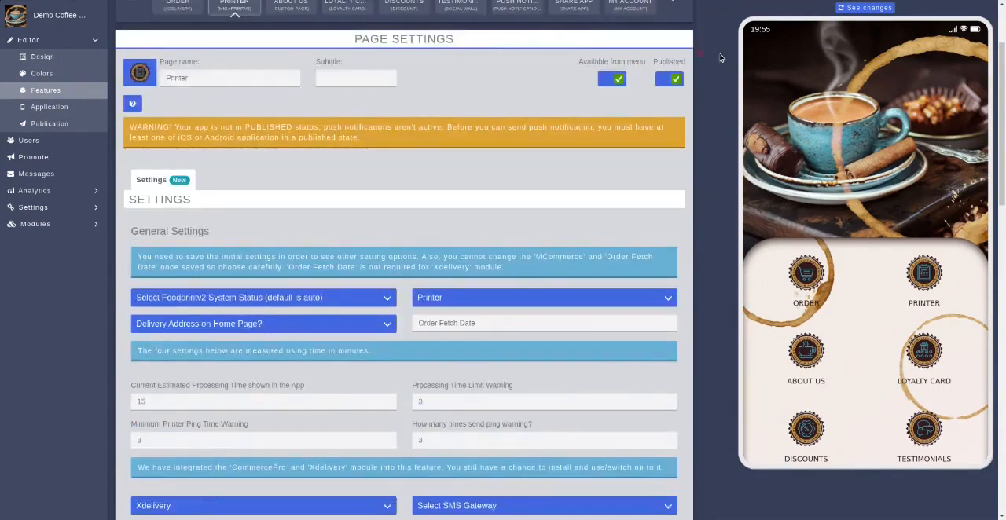
{"action": "scroll", "coordinate": [721, 58], "scroll_direction": "up", "scroll_amount": 1}
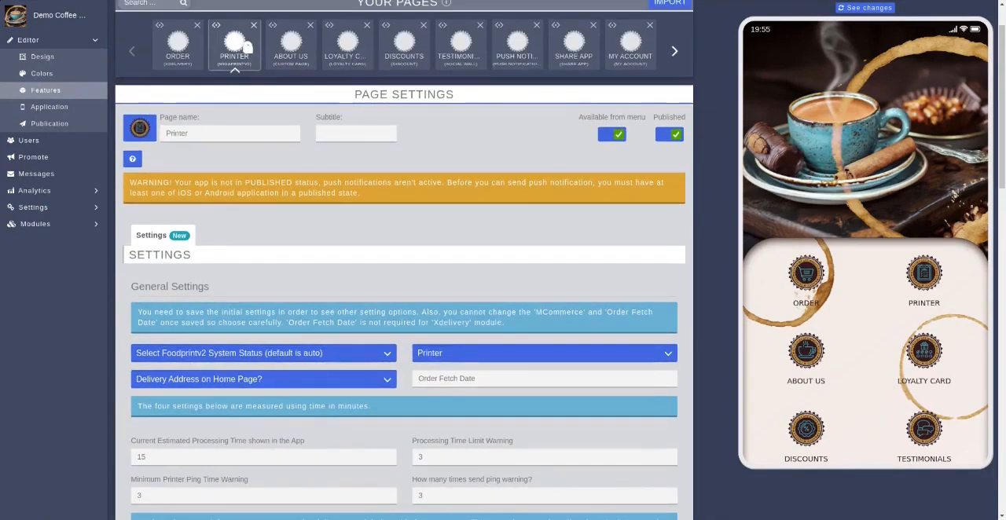
{"action": "scroll", "coordinate": [720, 53], "scroll_direction": "down", "scroll_amount": 1}
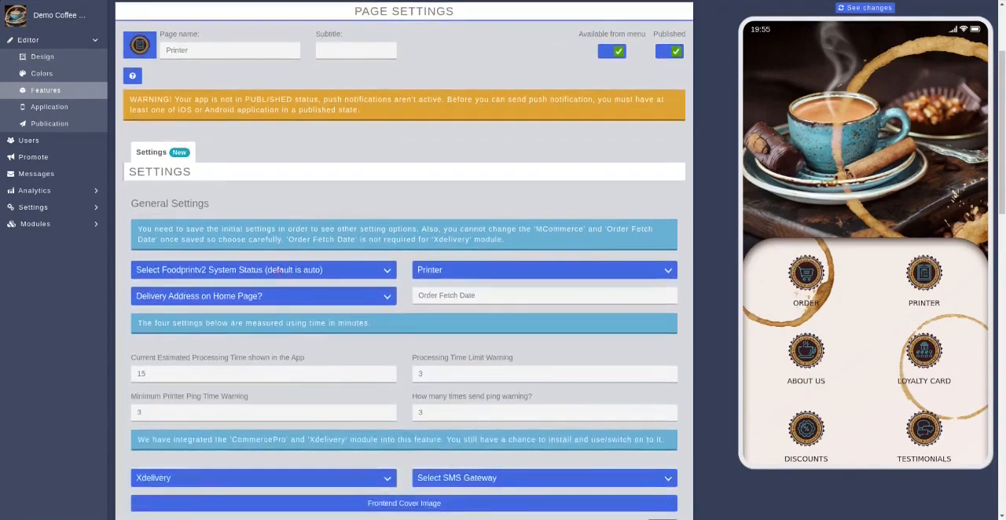
{"action": "left_click", "coordinate": [445, 268]}
{"action": "left_click_drag", "start_coordinate": [290, 241], "coordinate": [512, 243]}
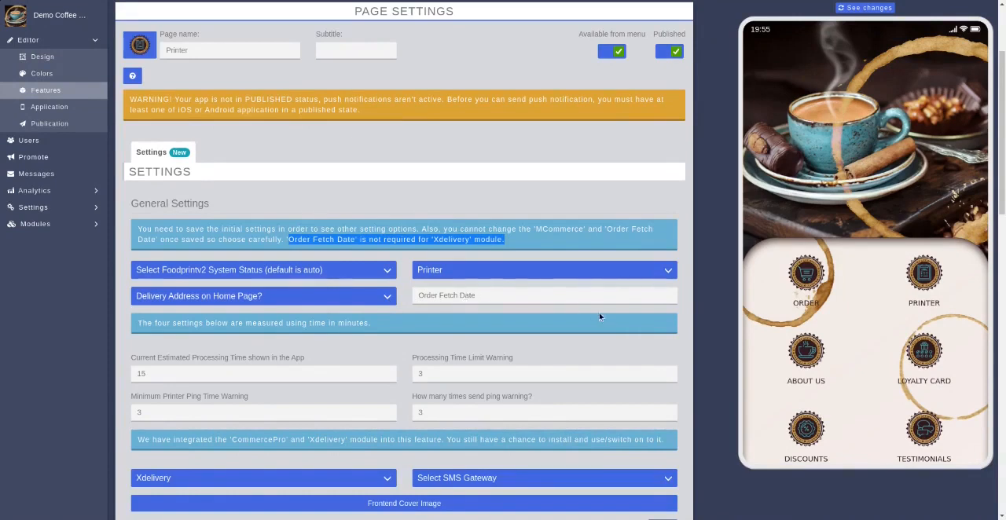
{"action": "scroll", "coordinate": [489, 296], "scroll_direction": "down", "scroll_amount": 1}
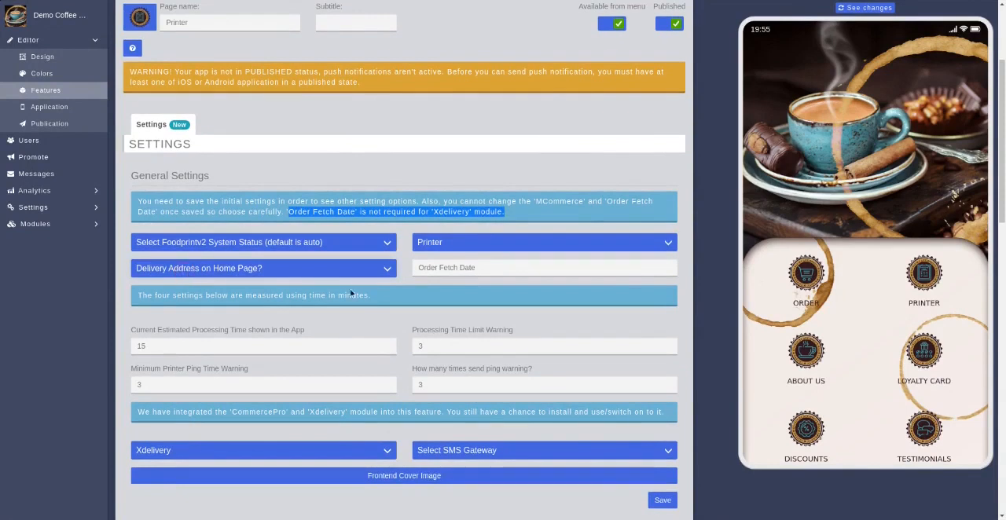
{"action": "scroll", "coordinate": [575, 299], "scroll_direction": "down", "scroll_amount": 1}
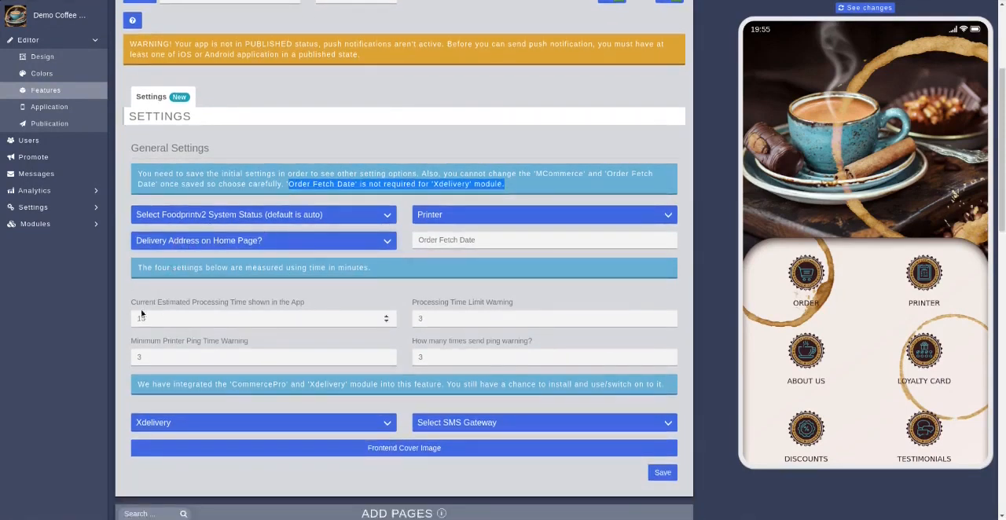
Set the estimated processing time to 15, the three warning values to 3 and the commerce module to Xdelivery, and save the general settings
{"action": "left_click", "coordinate": [172, 320]}
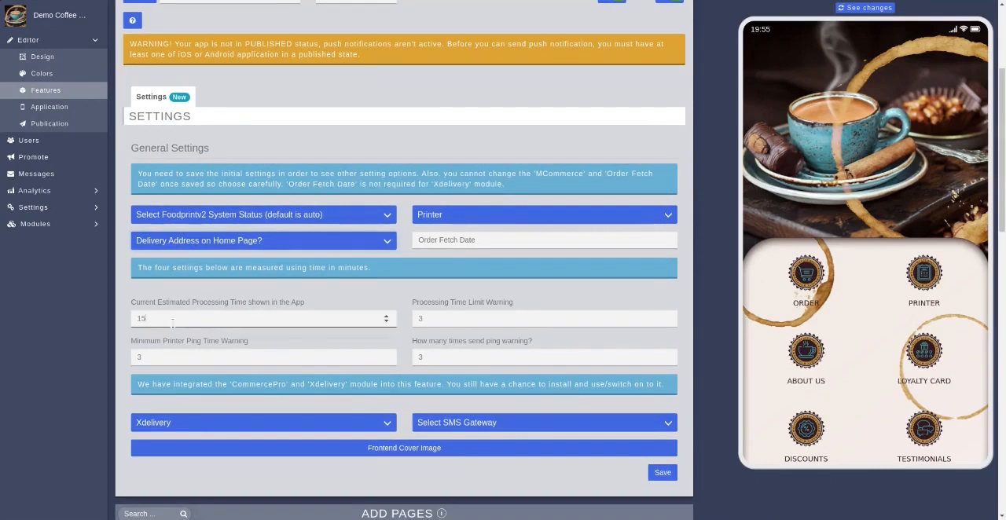
{"action": "left_click", "coordinate": [172, 323]}
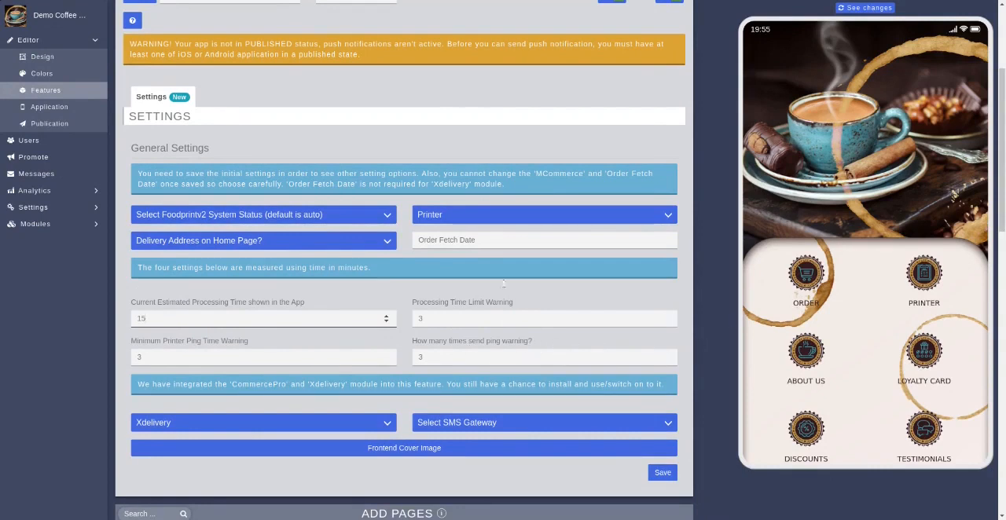
{"action": "scroll", "coordinate": [420, 236], "scroll_direction": "down", "scroll_amount": 3}
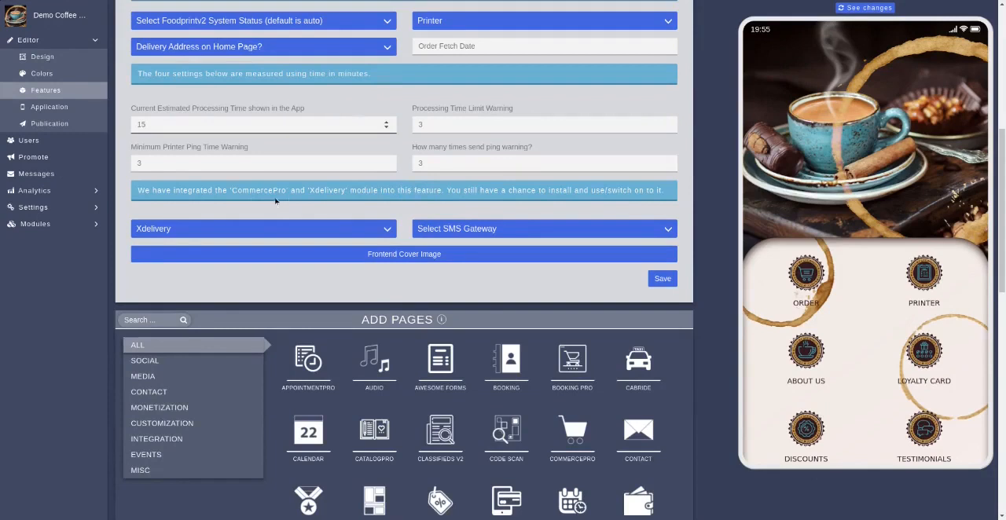
{"action": "left_click", "coordinate": [215, 232]}
{"action": "left_click", "coordinate": [215, 234]}
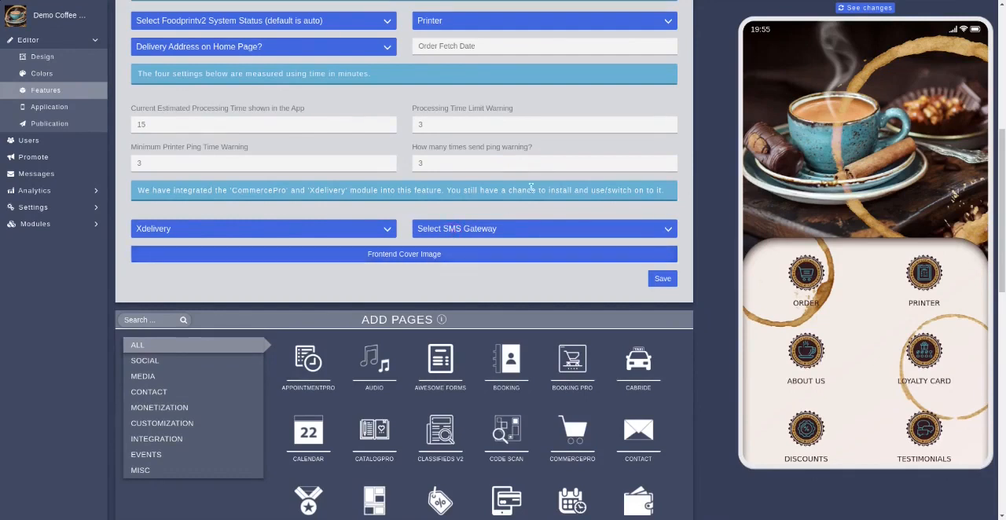
{"action": "scroll", "coordinate": [531, 187], "scroll_direction": "up", "scroll_amount": 1}
{"action": "scroll", "coordinate": [531, 187], "scroll_direction": "up", "scroll_amount": 1}
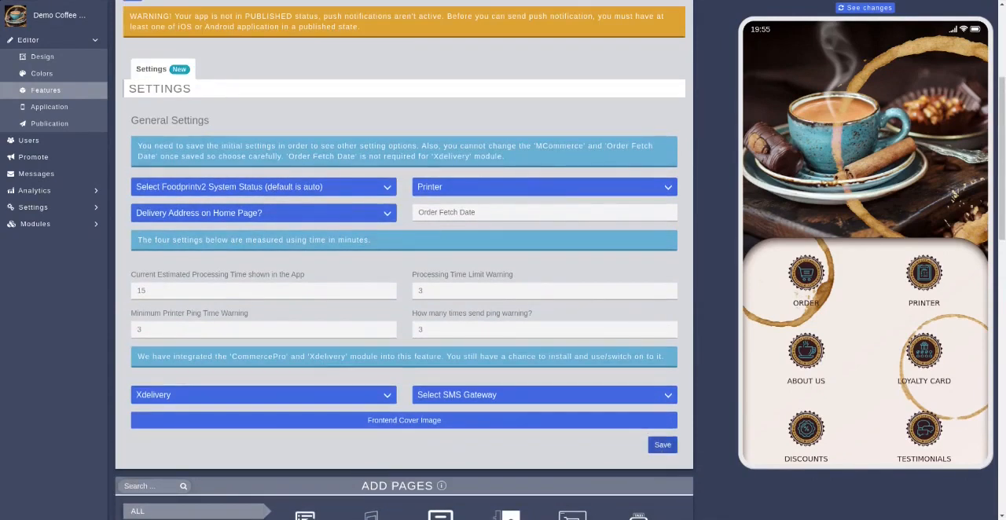
{"action": "left_click", "coordinate": [662, 447]}
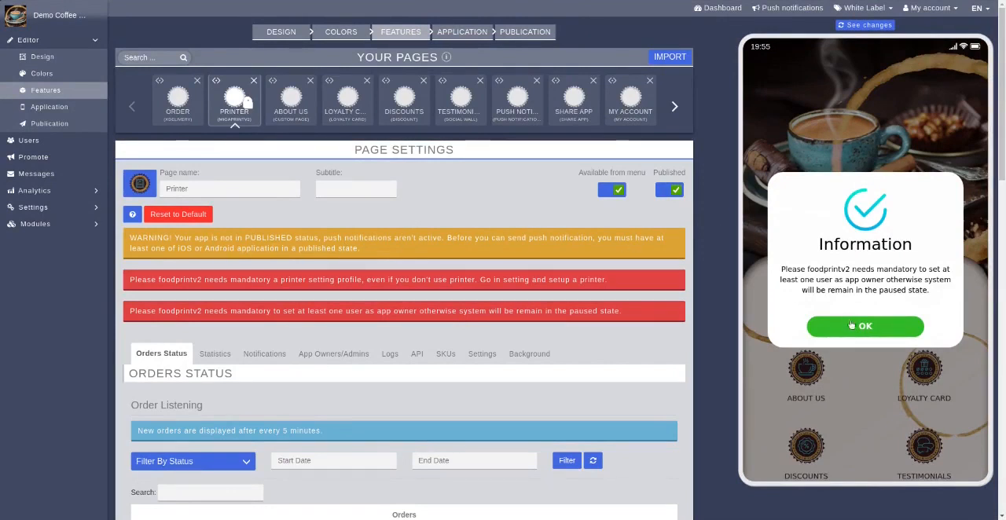
Make the listed user an app owner in the Printer page's App Owners/Admins table
{"action": "scroll", "coordinate": [708, 312], "scroll_direction": "down", "scroll_amount": 1}
{"action": "scroll", "coordinate": [707, 311], "scroll_direction": "down", "scroll_amount": 1}
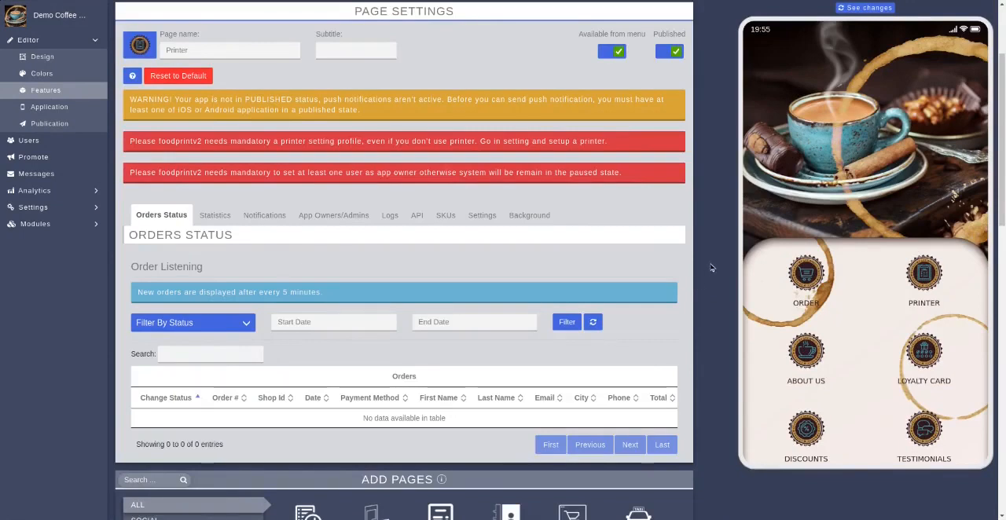
{"action": "scroll", "coordinate": [710, 263], "scroll_direction": "down", "scroll_amount": 1}
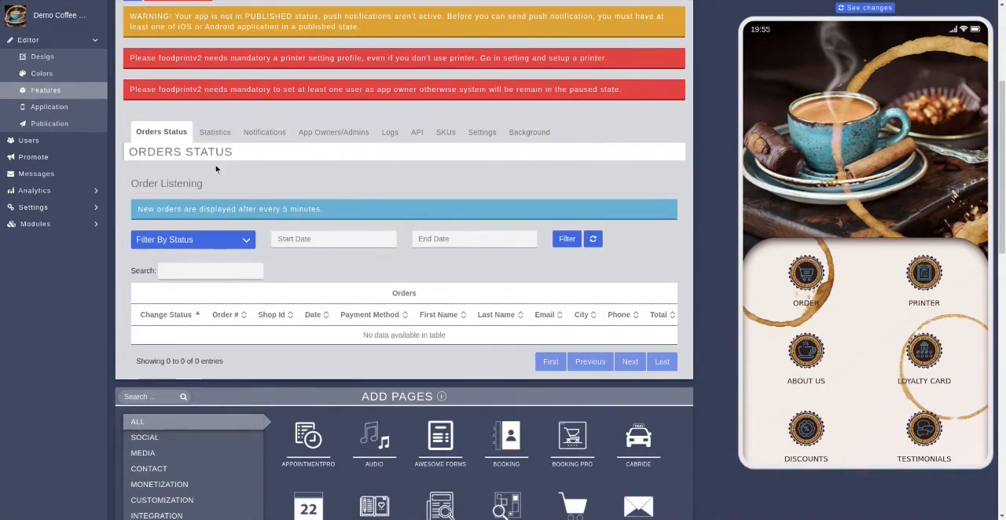
{"action": "left_click", "coordinate": [212, 134]}
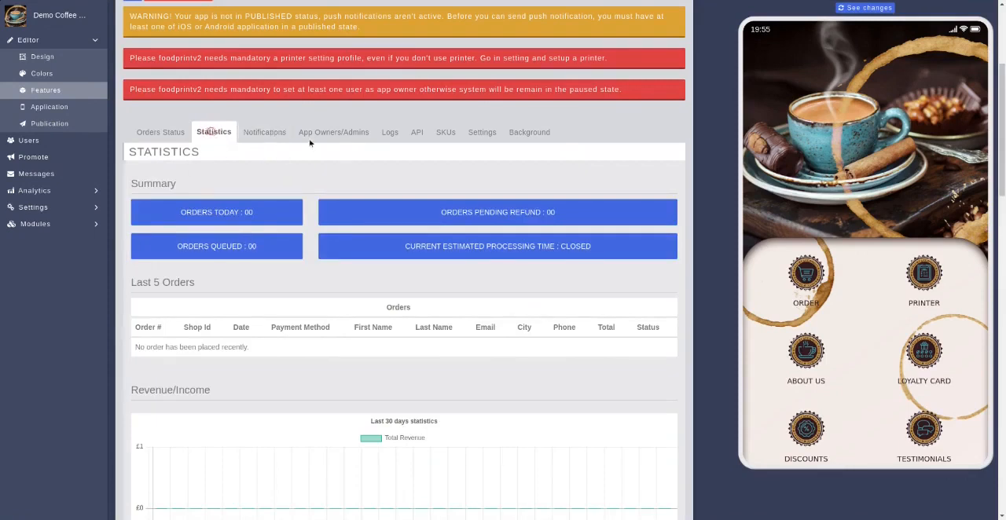
{"action": "left_click", "coordinate": [335, 133]}
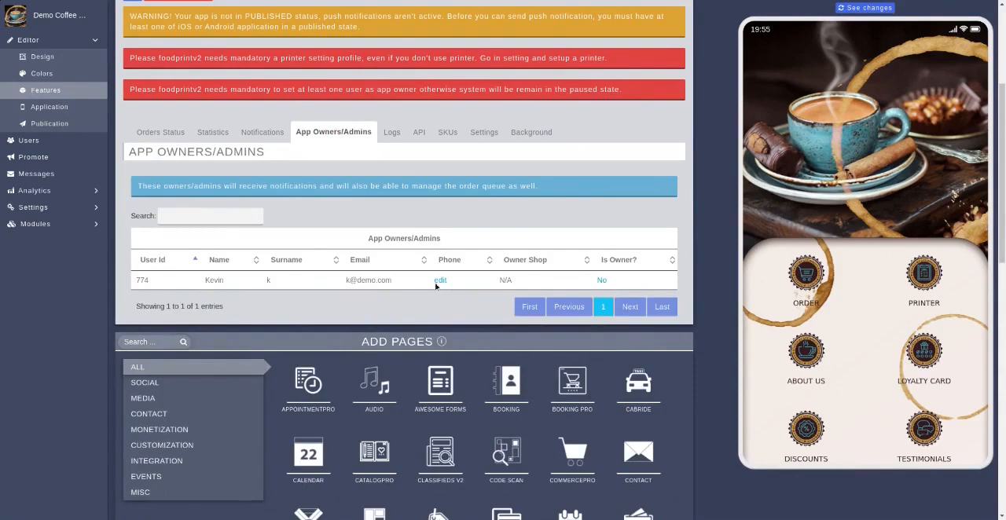
{"action": "left_click", "coordinate": [601, 281]}
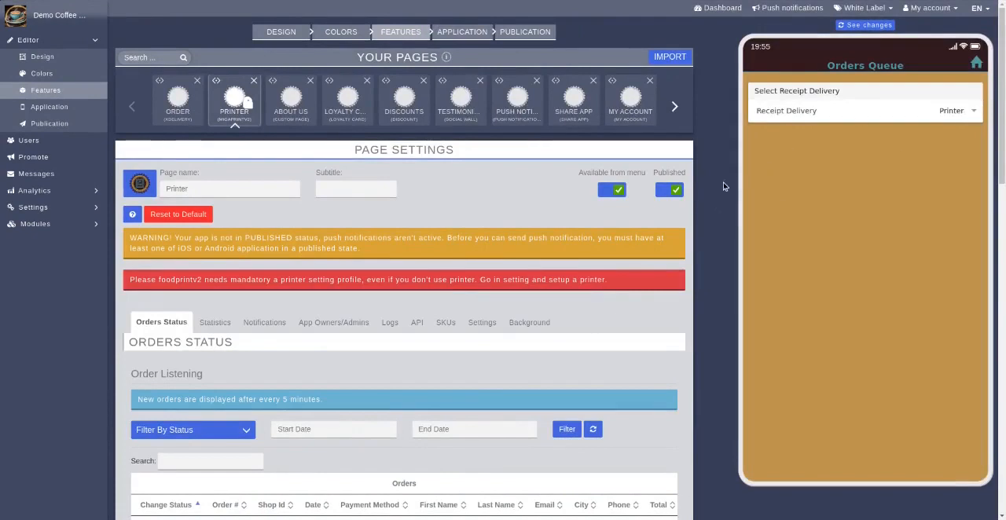
Enable App Owner Push Notification and App Owner Email for the Processing Notification template, and review the available template tags
{"action": "scroll", "coordinate": [735, 169], "scroll_direction": "down", "scroll_amount": 4}
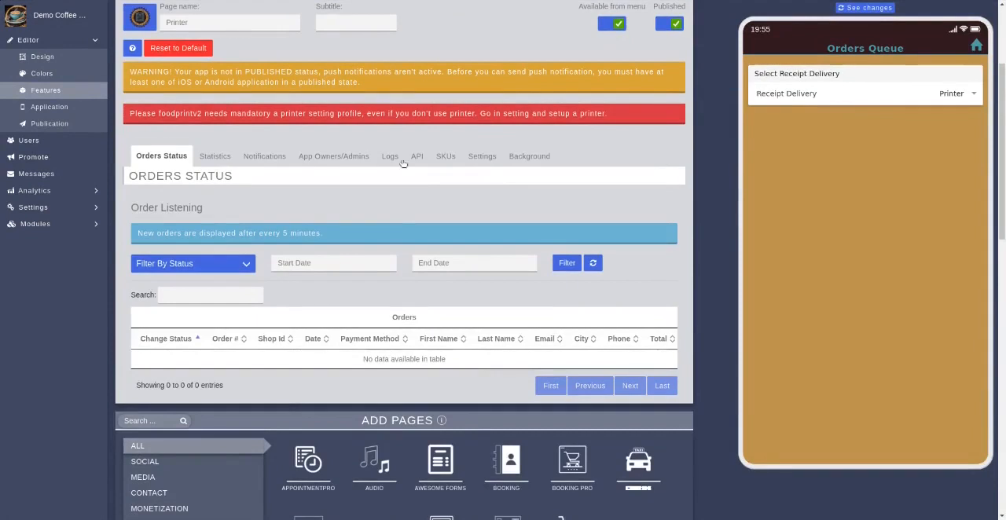
{"action": "left_click", "coordinate": [213, 160]}
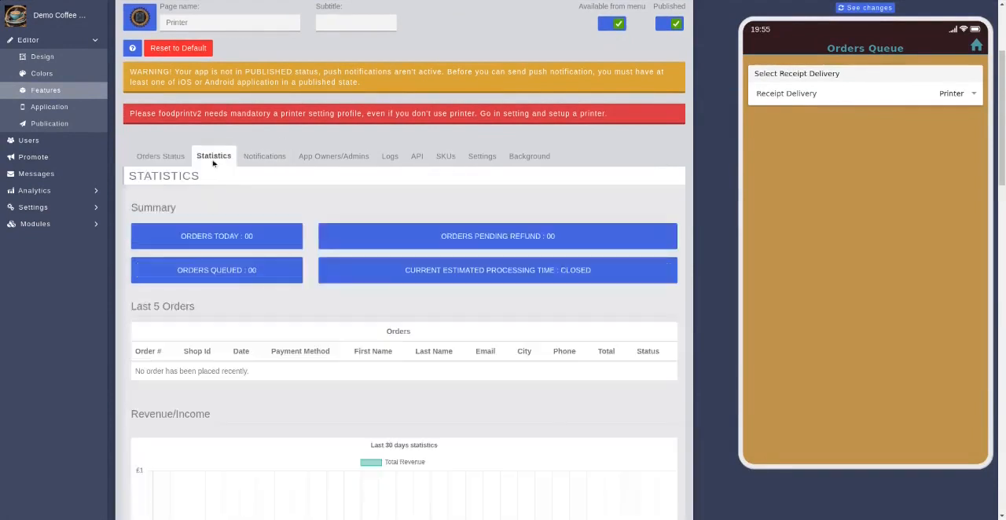
{"action": "left_click", "coordinate": [270, 156]}
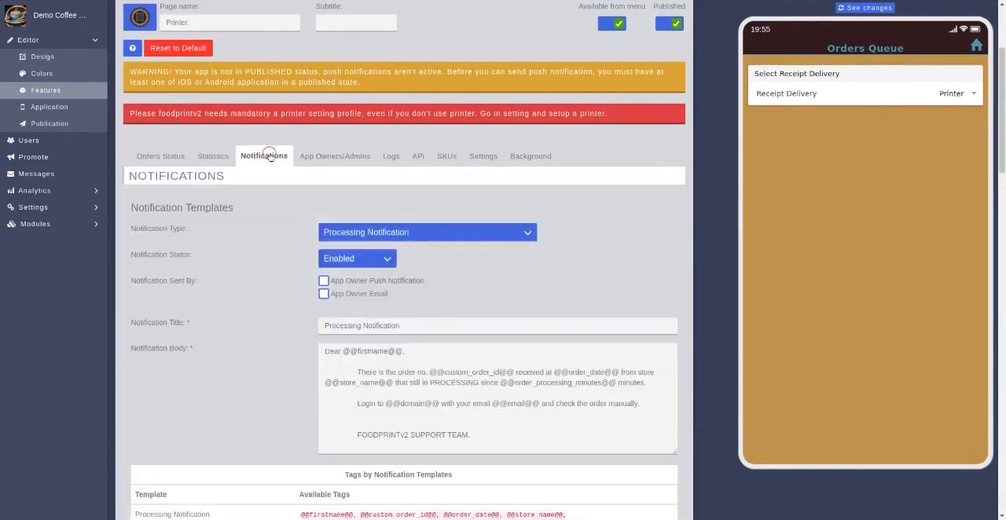
{"action": "left_click", "coordinate": [323, 280]}
{"action": "scroll", "coordinate": [315, 291], "scroll_direction": "down", "scroll_amount": 3}
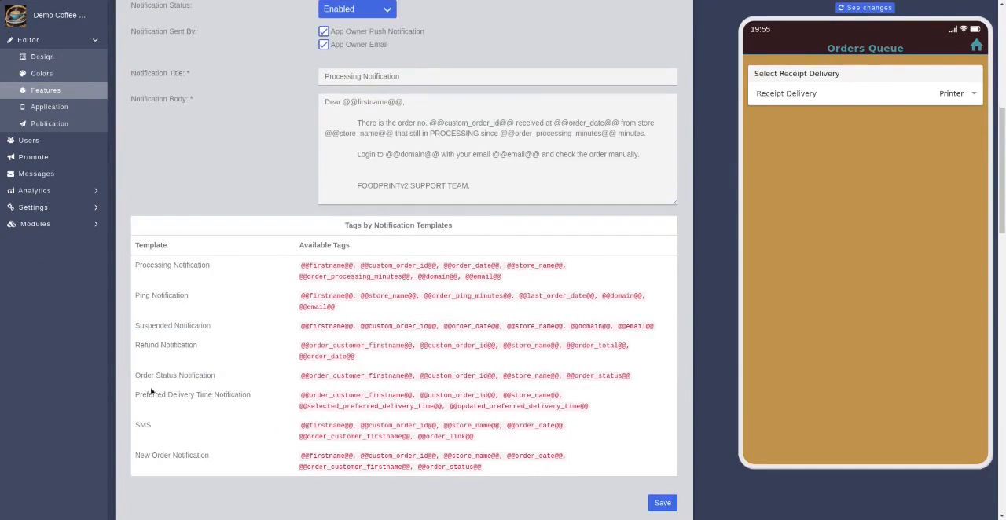
{"action": "scroll", "coordinate": [258, 307], "scroll_direction": "up", "scroll_amount": 3}
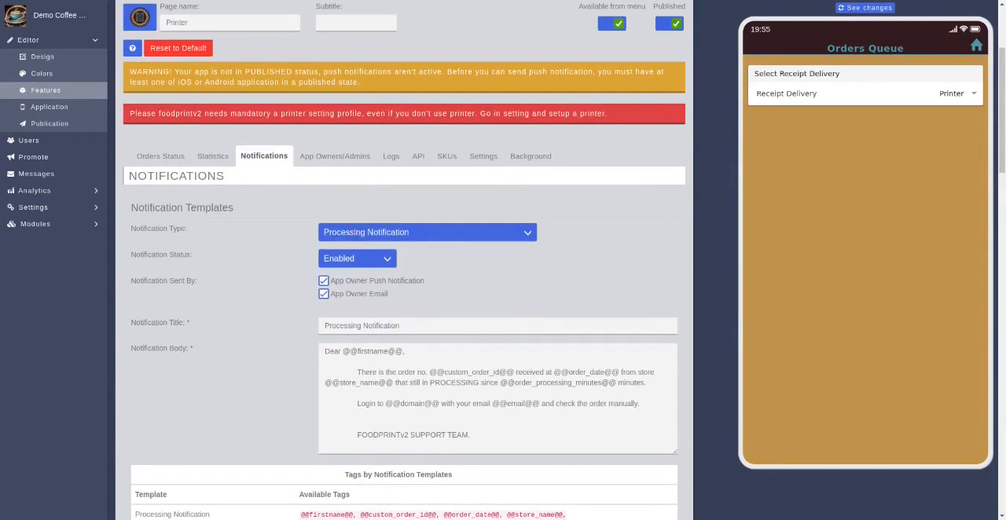
Choose the app owner's shop in the App Owners/Admins table
{"action": "left_click", "coordinate": [327, 162]}
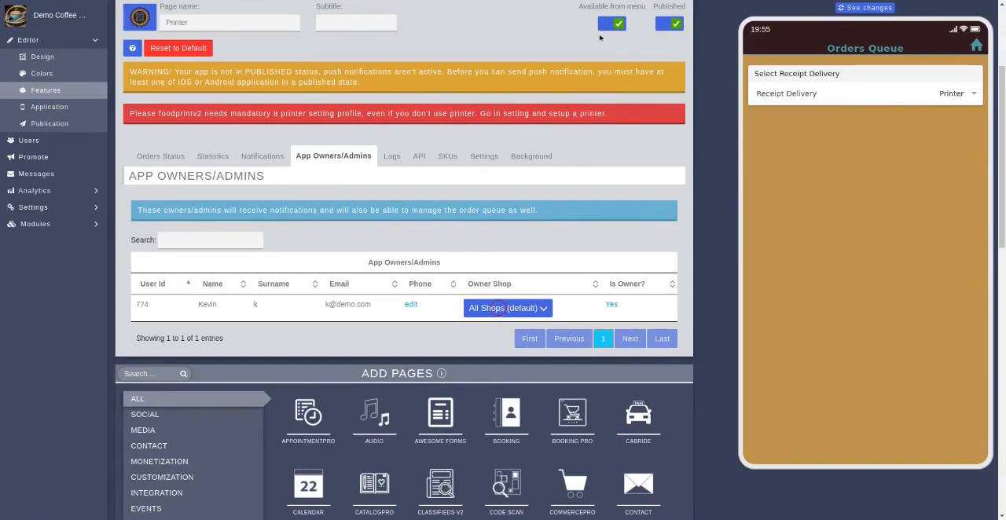
{"action": "left_click", "coordinate": [496, 337]}
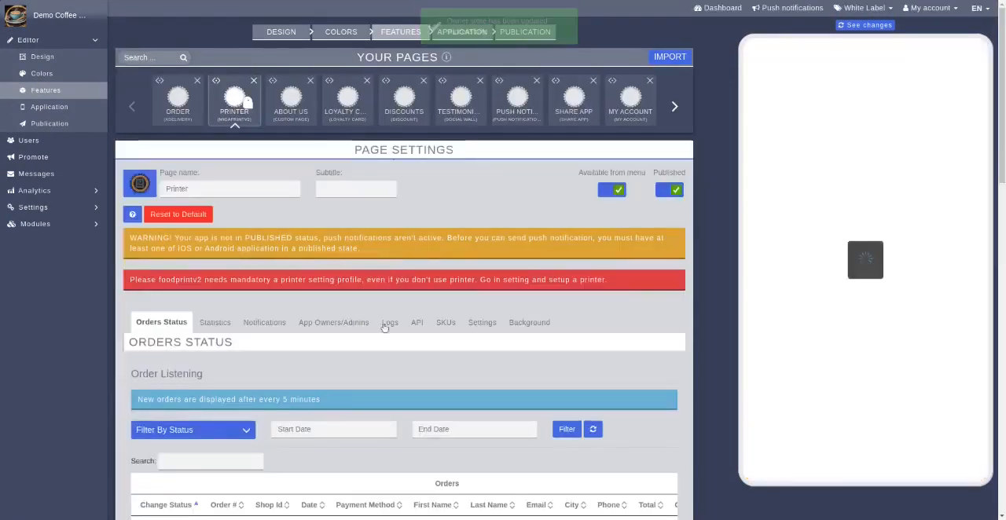
Look through the Printer page's Logs, API and product SKU sections
{"action": "left_click", "coordinate": [388, 324]}
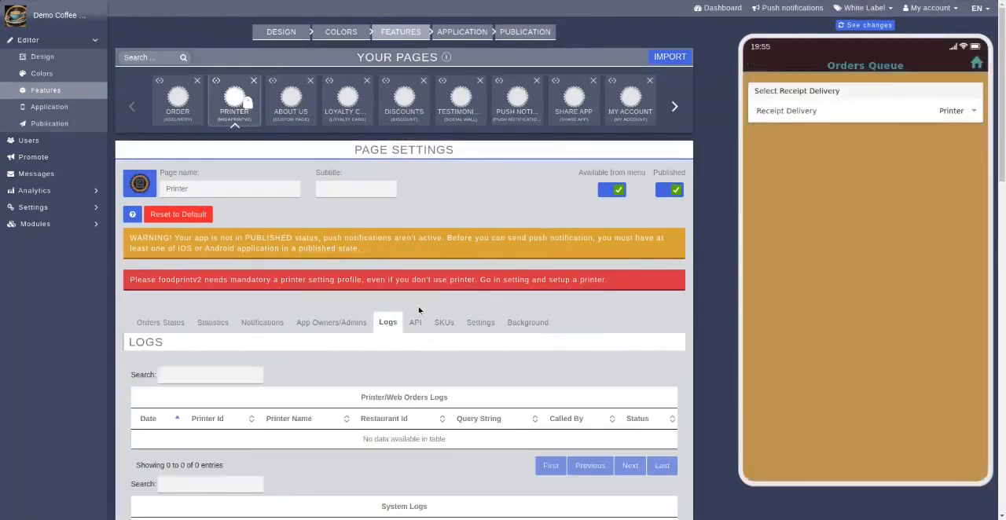
{"action": "left_click", "coordinate": [416, 324]}
{"action": "scroll", "coordinate": [605, 358], "scroll_direction": "down", "scroll_amount": 1}
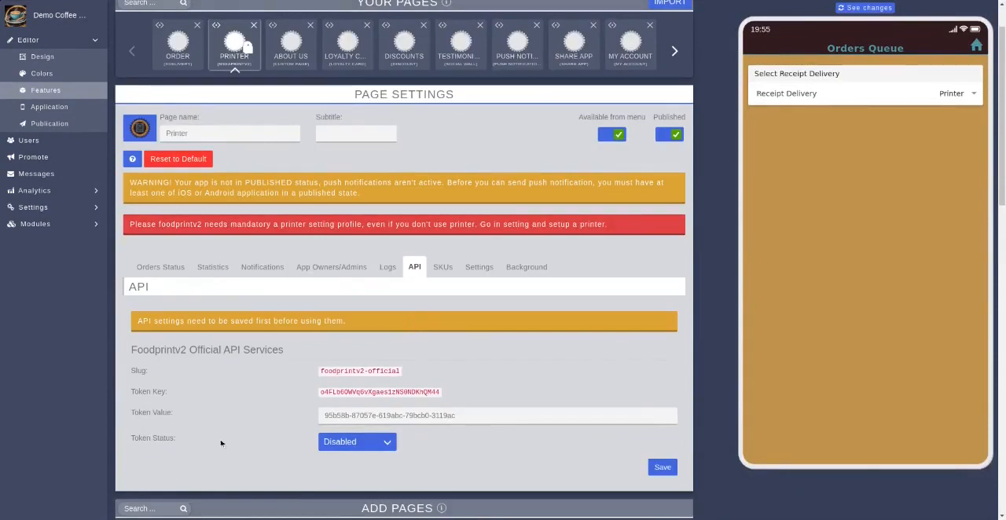
{"action": "left_click", "coordinate": [443, 268]}
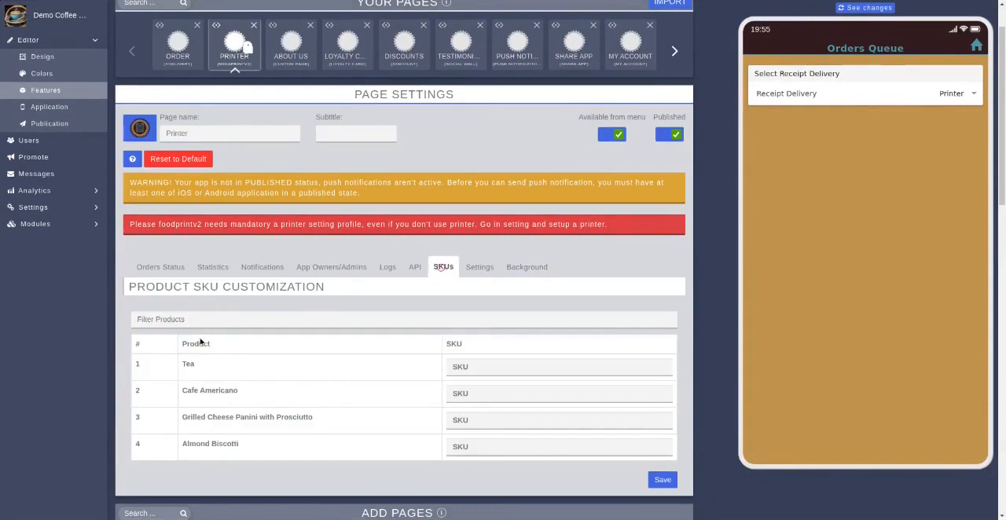
In the printer management settings, choose Coffee Shop as the shop and name the printer "Coffee Shop 1"
{"action": "left_click", "coordinate": [480, 271]}
{"action": "scroll", "coordinate": [568, 357], "scroll_direction": "down", "scroll_amount": 1}
{"action": "scroll", "coordinate": [570, 361], "scroll_direction": "down", "scroll_amount": 2}
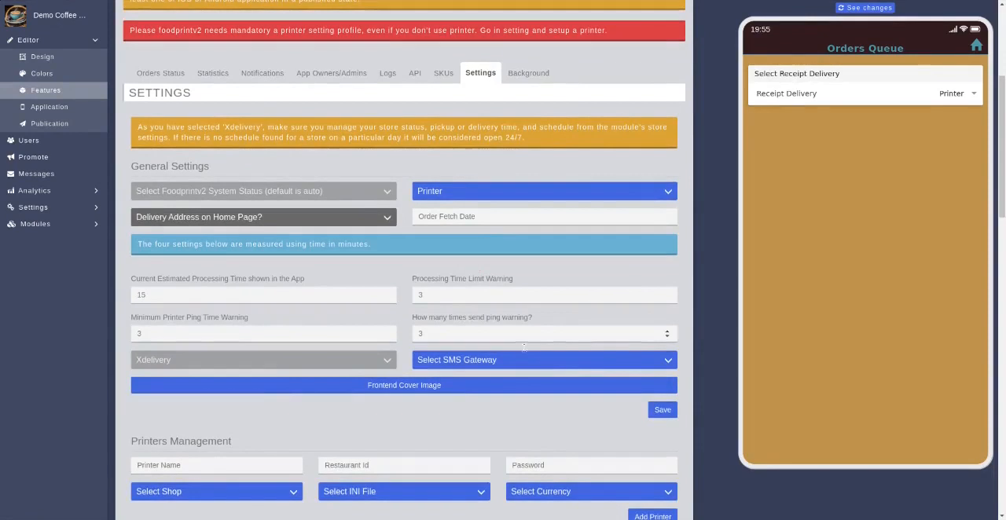
{"action": "scroll", "coordinate": [489, 385], "scroll_direction": "down", "scroll_amount": 1}
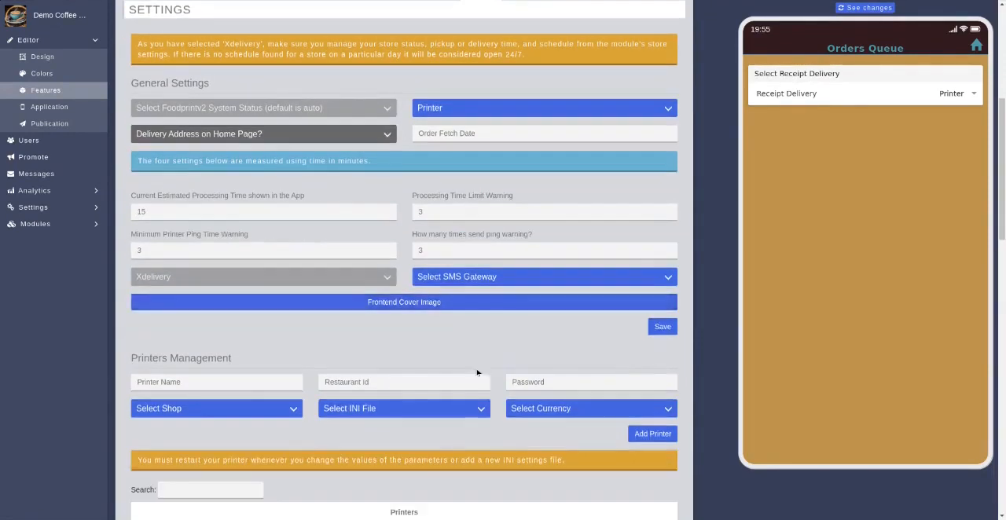
{"action": "left_click", "coordinate": [215, 411]}
{"action": "left_click", "coordinate": [189, 433]}
{"action": "left_click", "coordinate": [191, 382]}
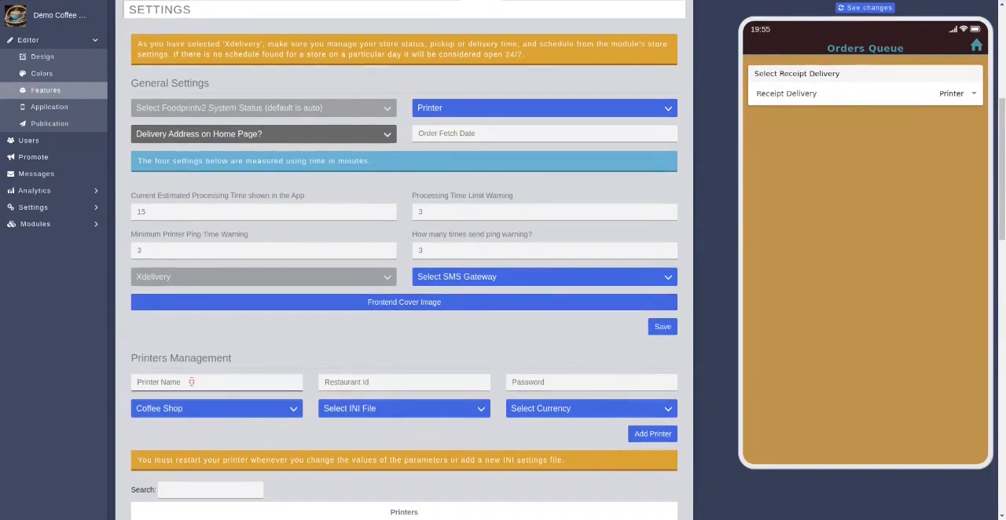
{"action": "type", "text": "Coffee Shop 1"}
Enter 001 as the new printer's restaurant ID and fill in the printer password
{"action": "left_click", "coordinate": [382, 382]}
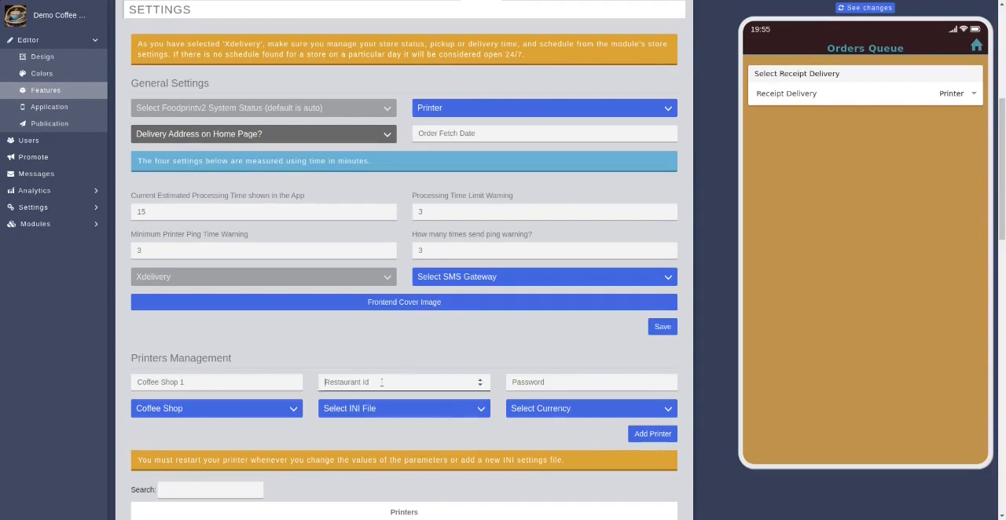
{"action": "type", "text": "001"}
{"action": "left_click", "coordinate": [531, 377]}
{"action": "type", "text": "123456"}
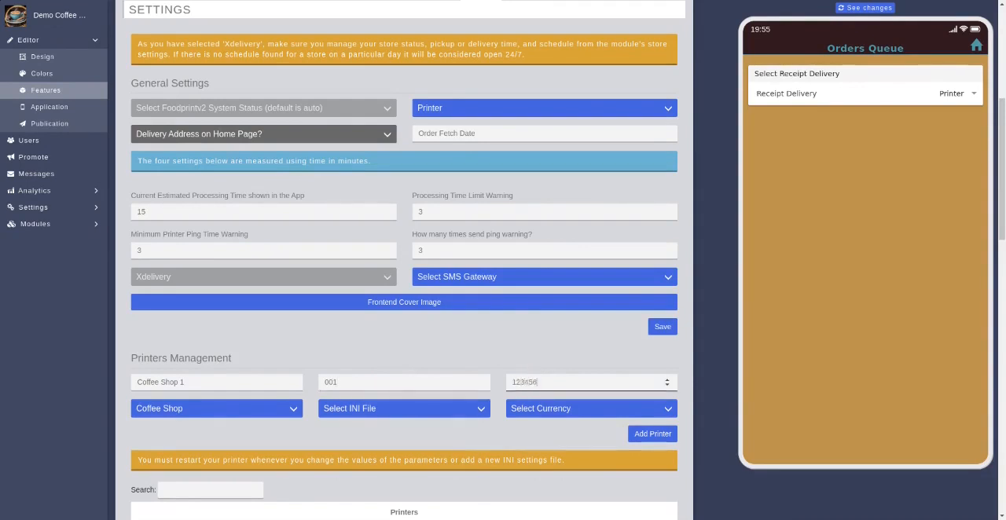
Set the printer's currency to USD - $ and its INI file to Version 3.0 GT5000SW, and try to add the printer
{"action": "left_click", "coordinate": [534, 415]}
{"action": "left_click", "coordinate": [534, 438]}
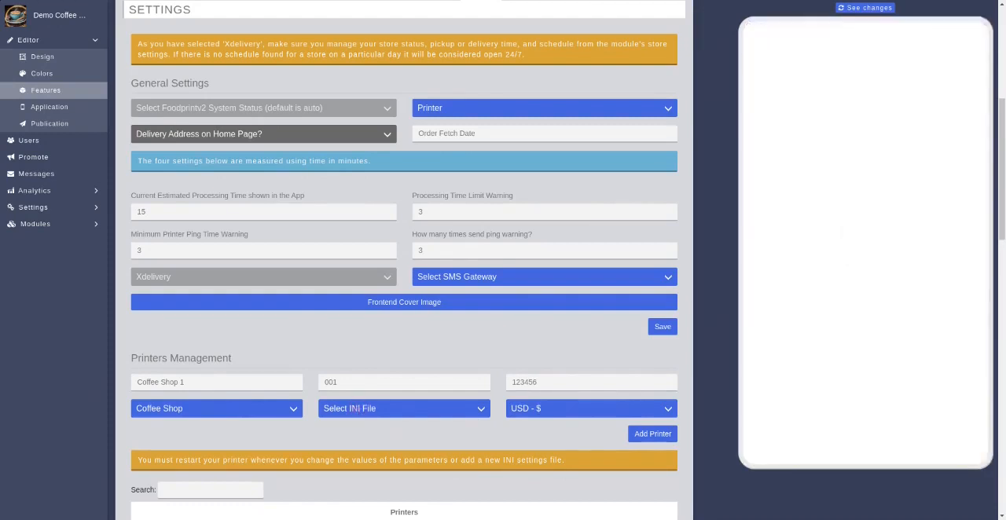
{"action": "left_click", "coordinate": [361, 439]}
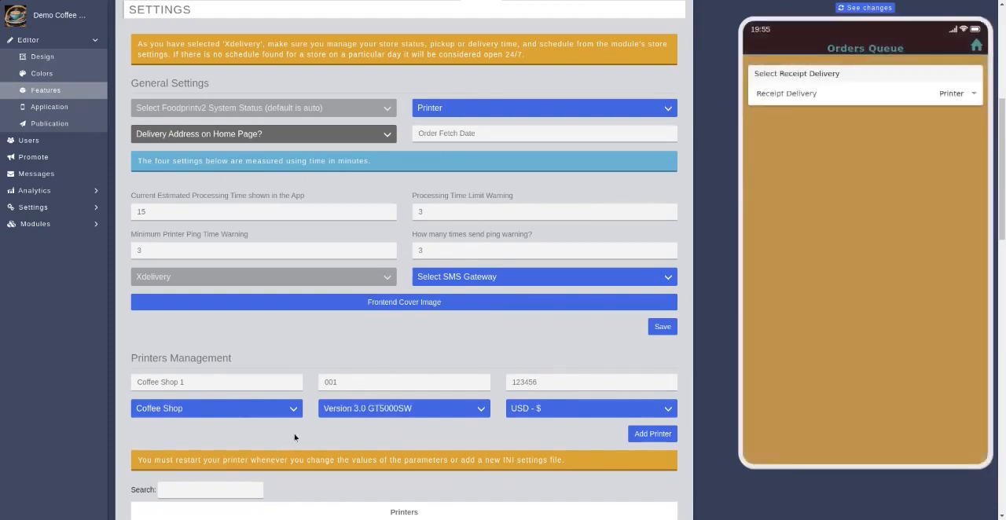
{"action": "left_click", "coordinate": [646, 437]}
{"action": "left_click", "coordinate": [645, 437]}
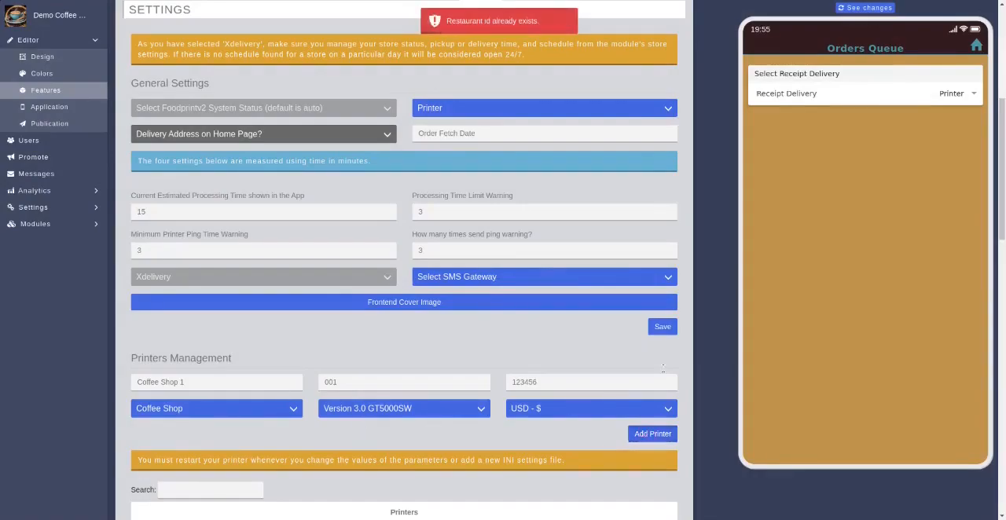
Save the Printer page's general settings and open the HTTP v3.0 INI file of the Coffee Shop 1 printer
{"action": "scroll", "coordinate": [522, 358], "scroll_direction": "down", "scroll_amount": 1}
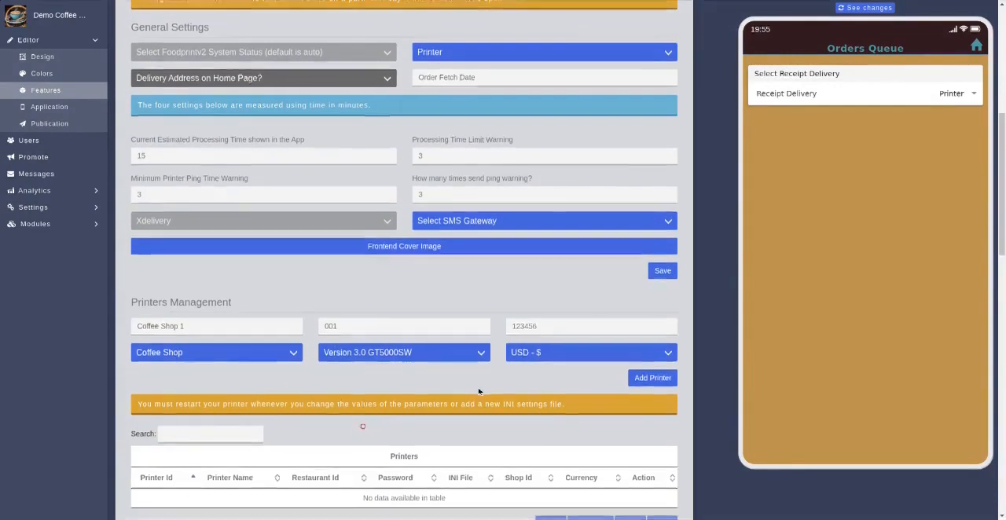
{"action": "scroll", "coordinate": [431, 415], "scroll_direction": "down", "scroll_amount": 1}
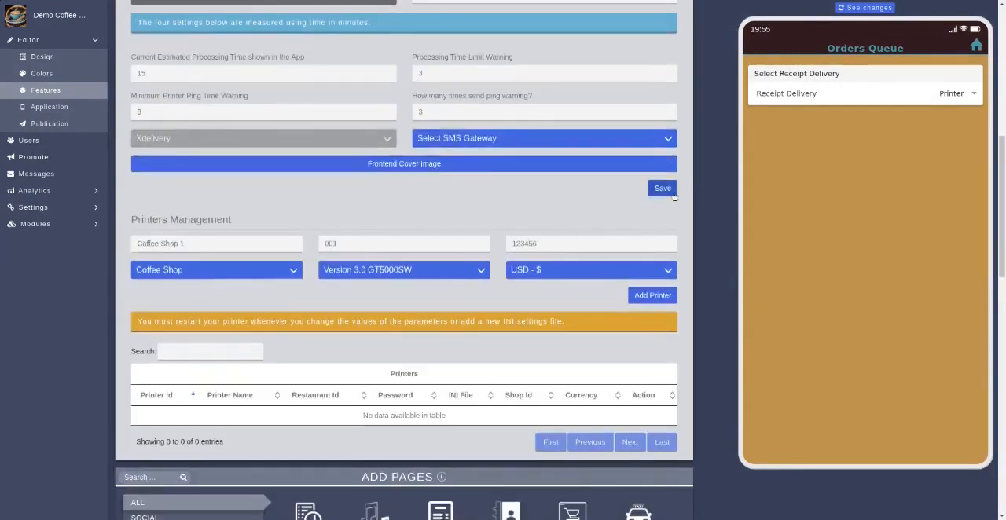
{"action": "left_click", "coordinate": [661, 192]}
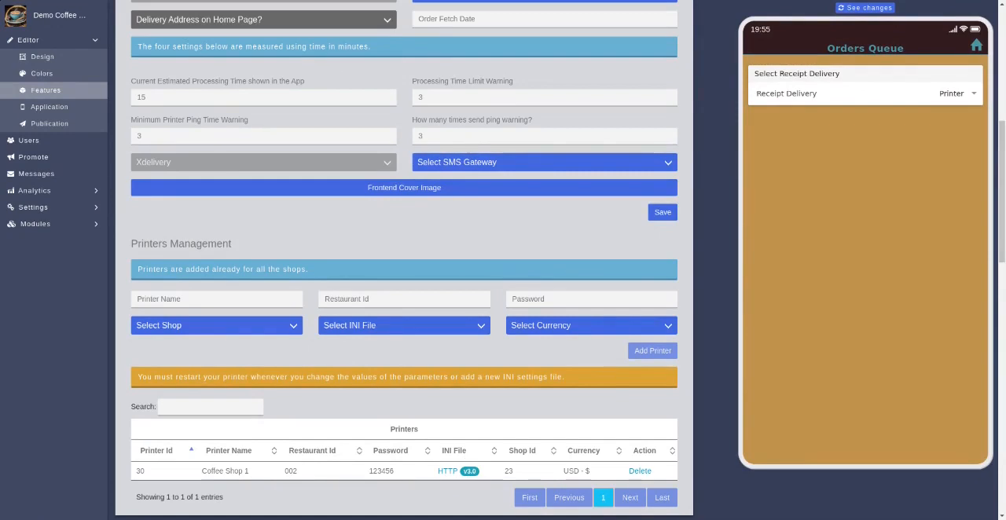
{"action": "left_click", "coordinate": [447, 472]}
In the app preview's Orders Queue, set the receipt delivery to App and confirm the change
{"action": "scroll", "coordinate": [574, 260], "scroll_direction": "up", "scroll_amount": 2}
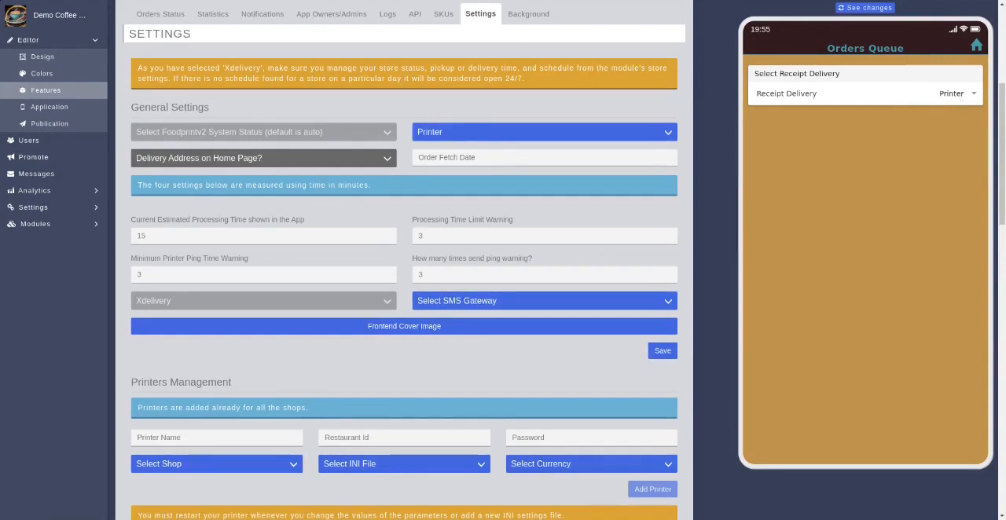
{"action": "left_click", "coordinate": [953, 109]}
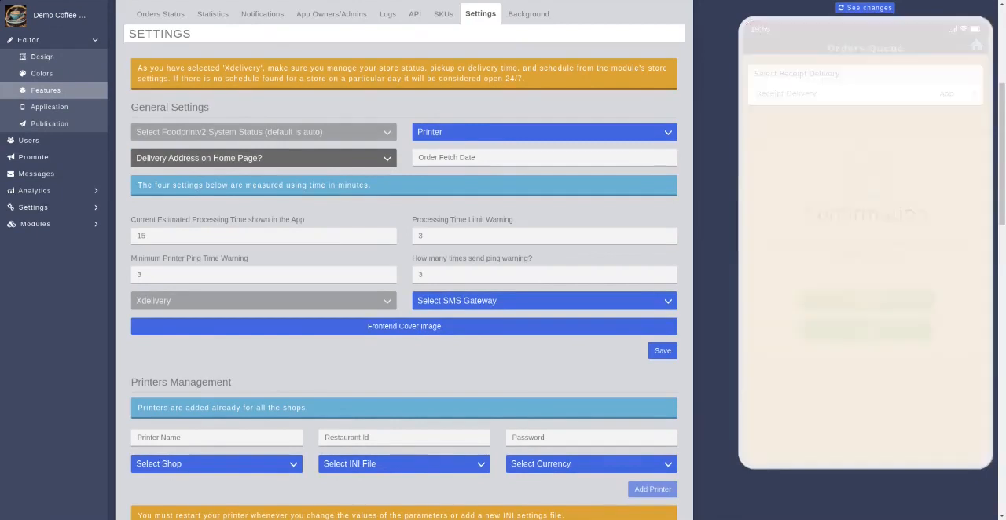
{"action": "left_click", "coordinate": [837, 312]}
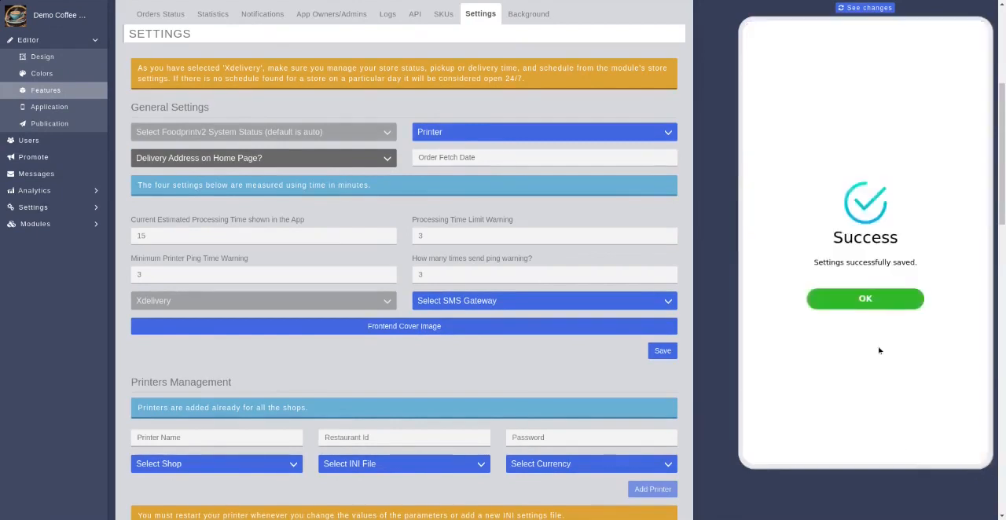
{"action": "left_click", "coordinate": [835, 306]}
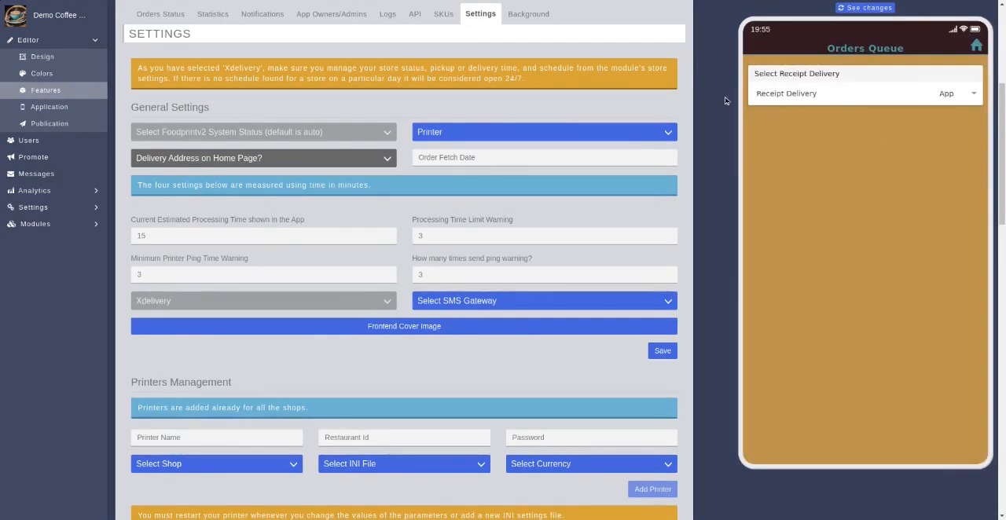
Return the app preview to its home screen and open Cafe Americano in the Order page's Drinks category
{"action": "scroll", "coordinate": [709, 170], "scroll_direction": "up", "scroll_amount": 4}
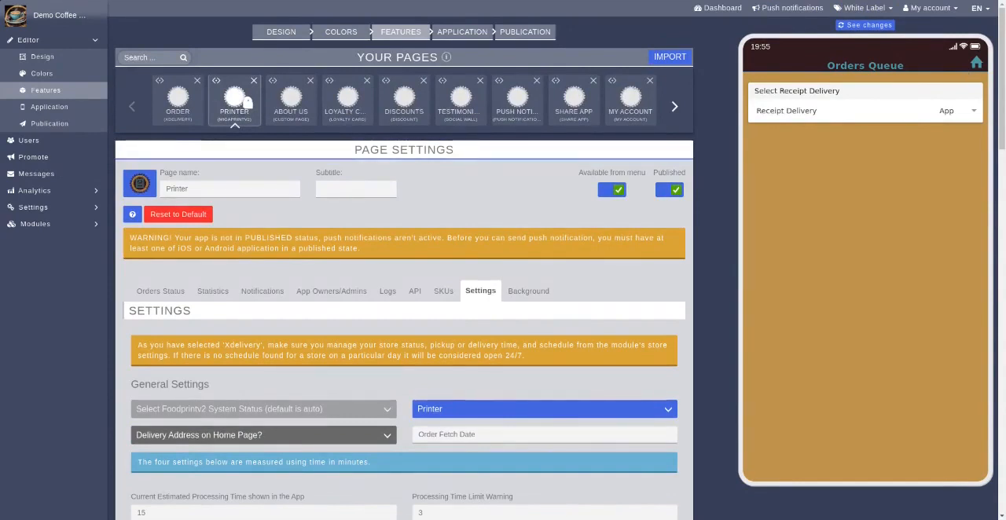
{"action": "left_click", "coordinate": [977, 63]}
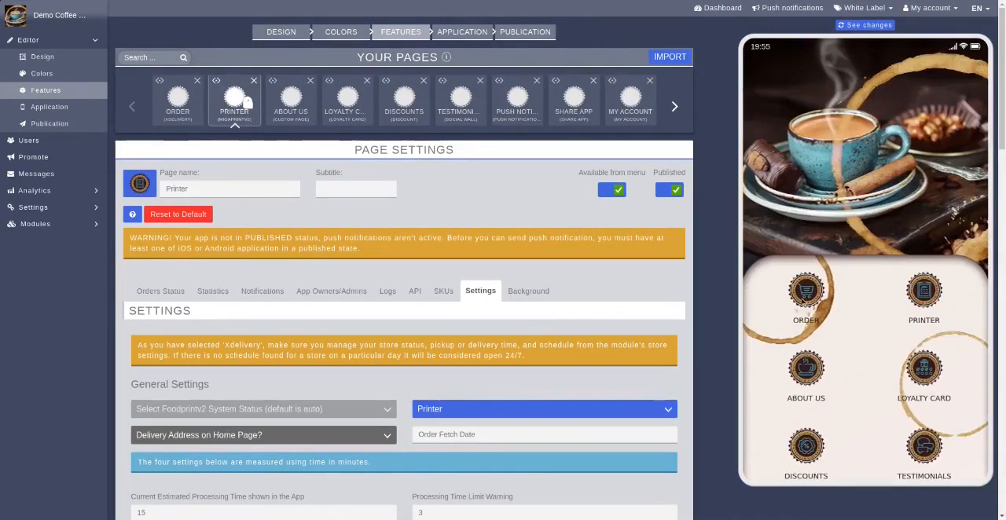
{"action": "left_click", "coordinate": [802, 297]}
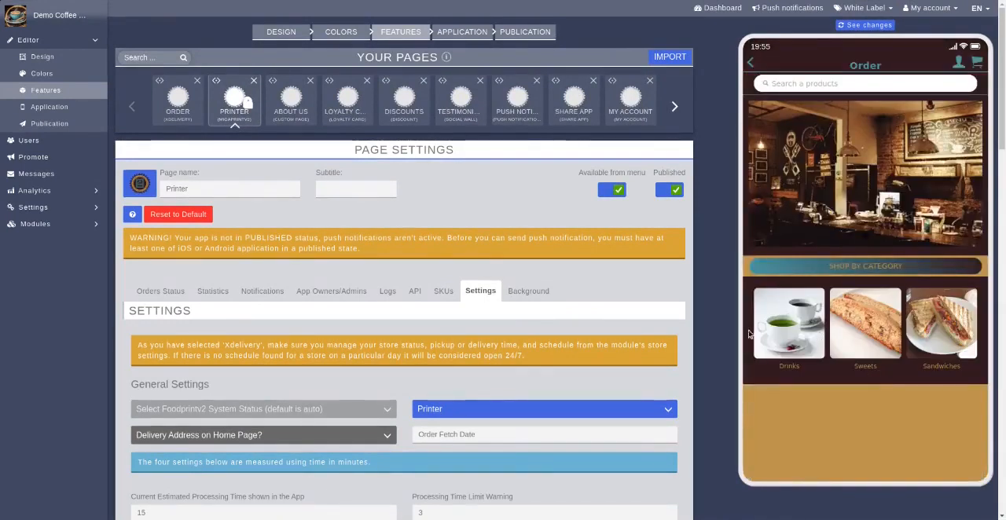
{"action": "left_click", "coordinate": [786, 340]}
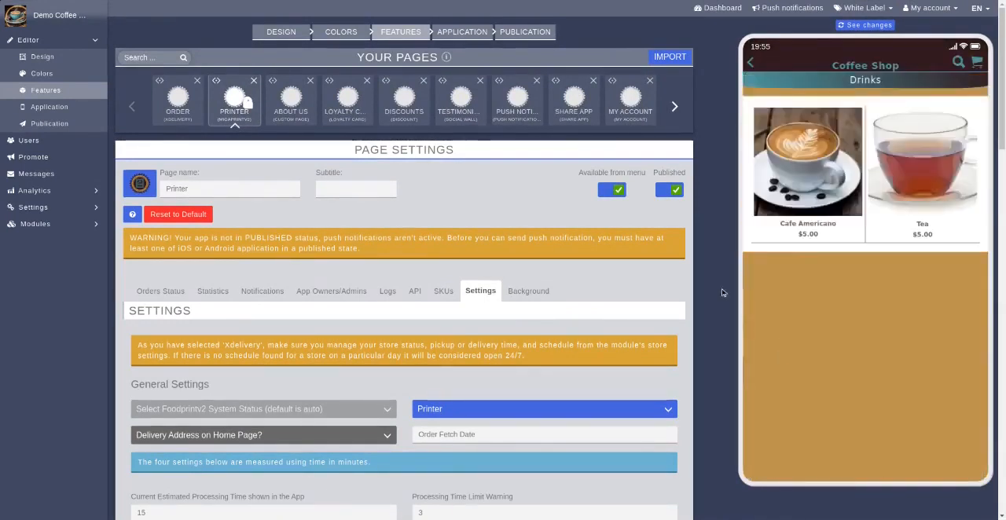
{"action": "left_click", "coordinate": [804, 170]}
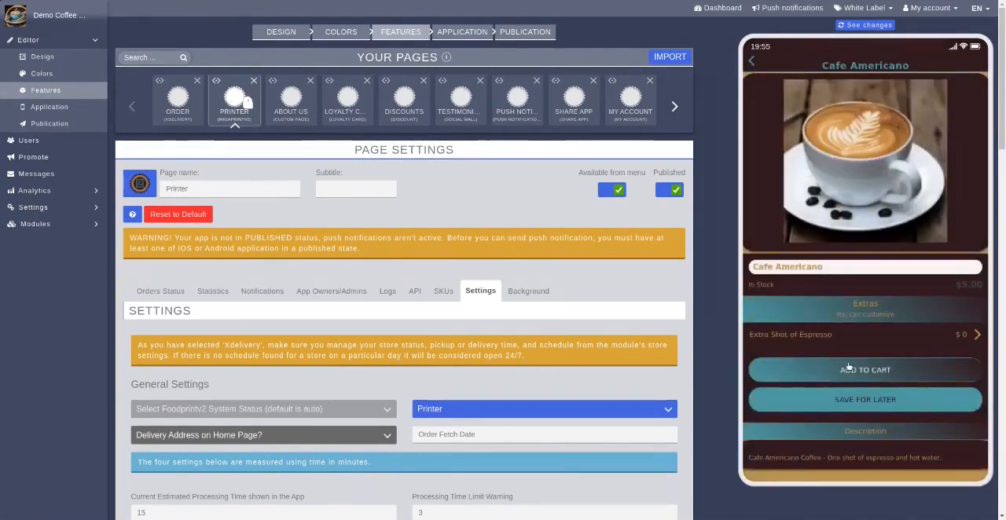
Choose One Extra Shot of espresso for the Cafe Americano, add it to the cart and continue shopping
{"action": "left_click", "coordinate": [809, 337]}
{"action": "left_click", "coordinate": [756, 84]}
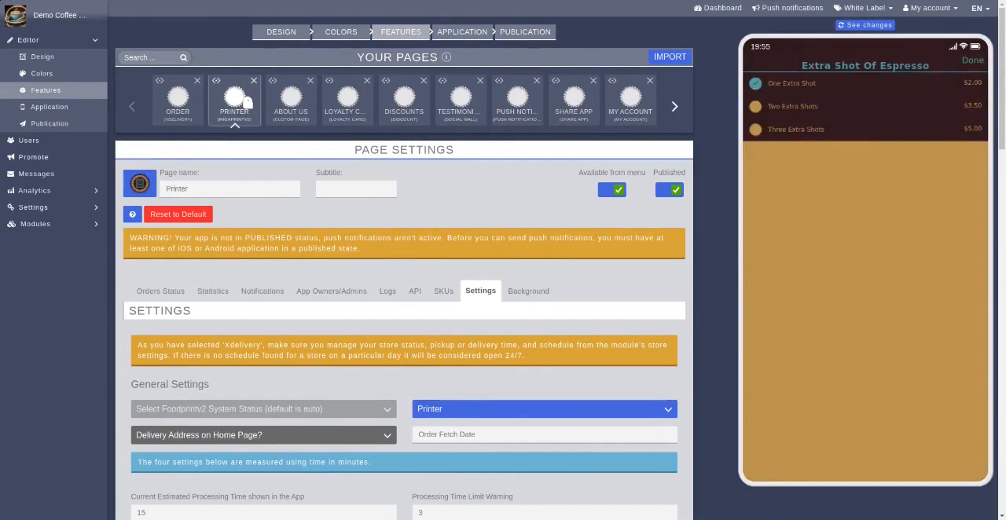
{"action": "left_click", "coordinate": [973, 60]}
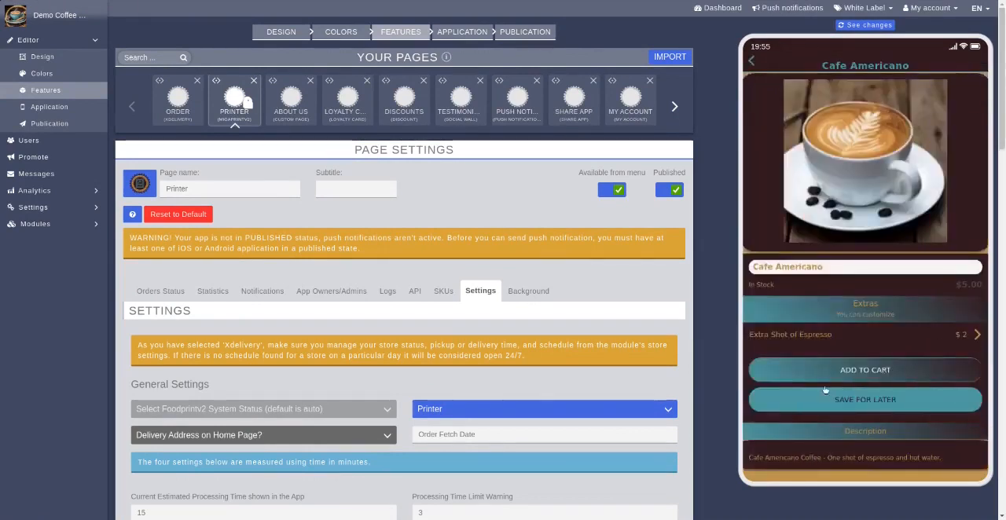
{"action": "left_click", "coordinate": [869, 378]}
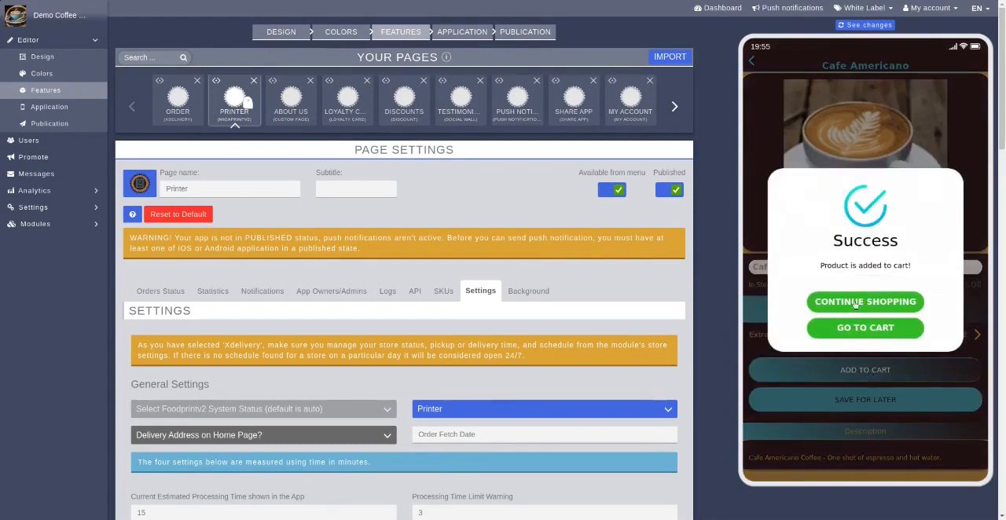
{"action": "left_click", "coordinate": [856, 303]}
Add the Tea to the cart, continue shopping and return to the Drinks category
{"action": "left_click", "coordinate": [946, 172]}
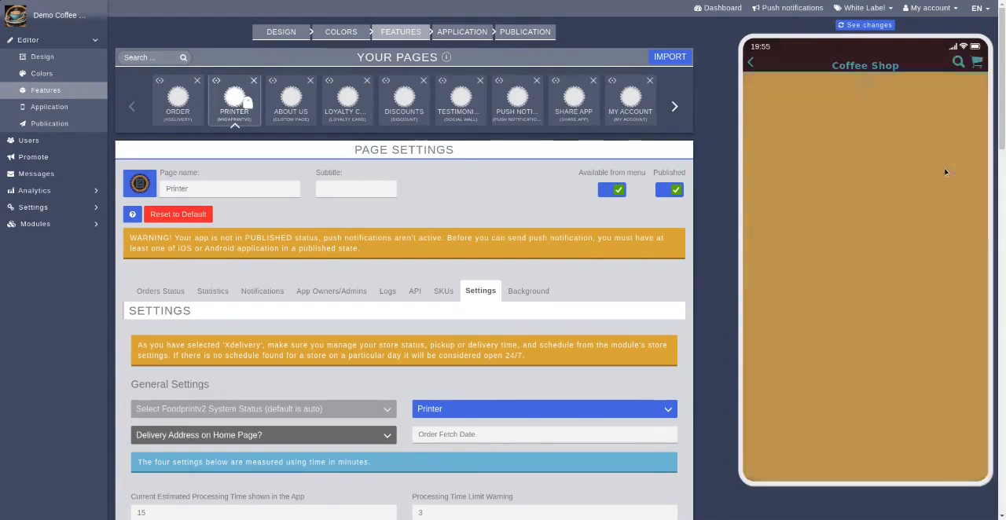
{"action": "left_click", "coordinate": [823, 327]}
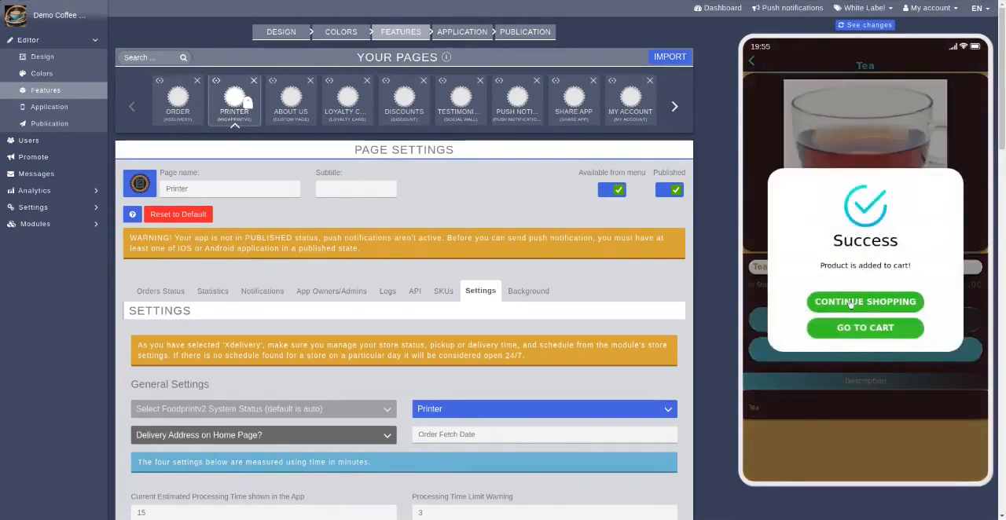
{"action": "left_click", "coordinate": [850, 304]}
{"action": "left_click", "coordinate": [932, 201]}
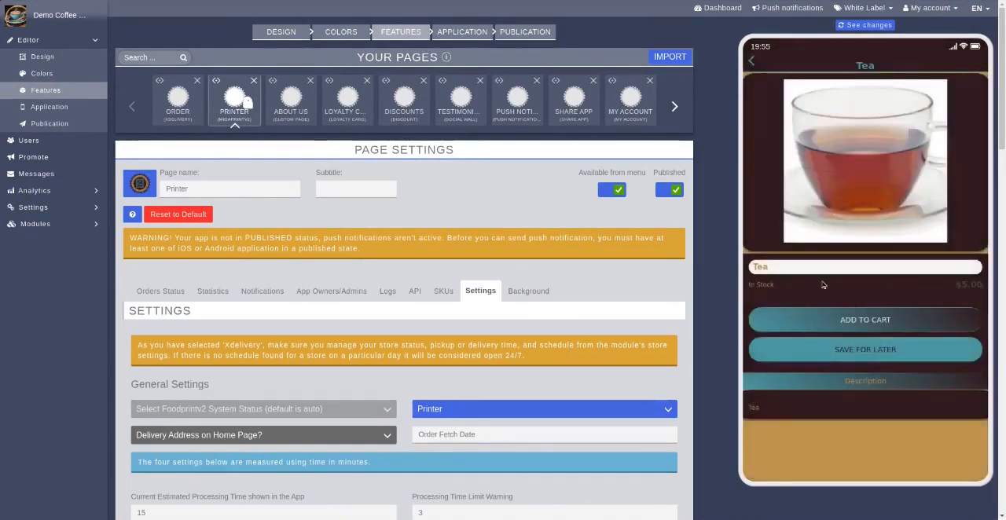
{"action": "left_click", "coordinate": [753, 63]}
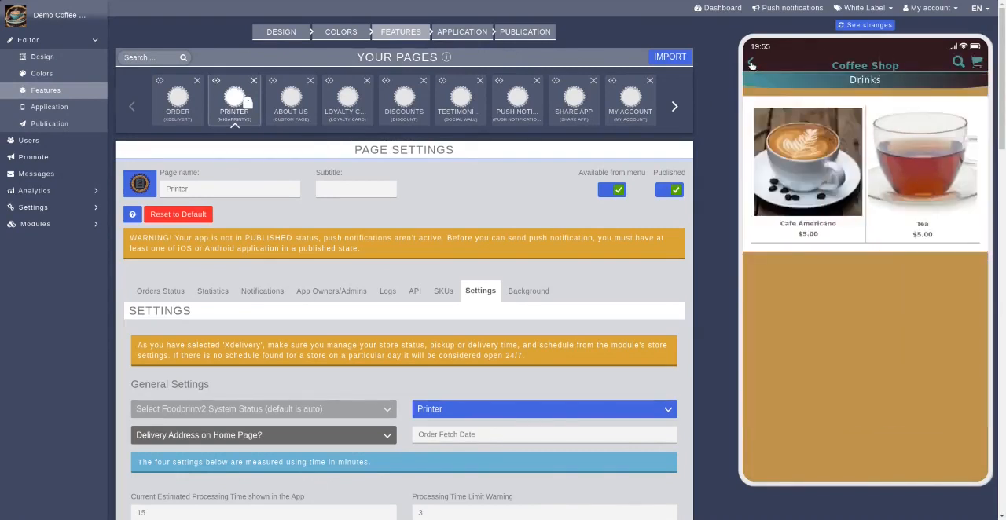
Add the Almond Biscotti from the Sweets category to the cart and continue shopping
{"action": "left_click", "coordinate": [751, 65]}
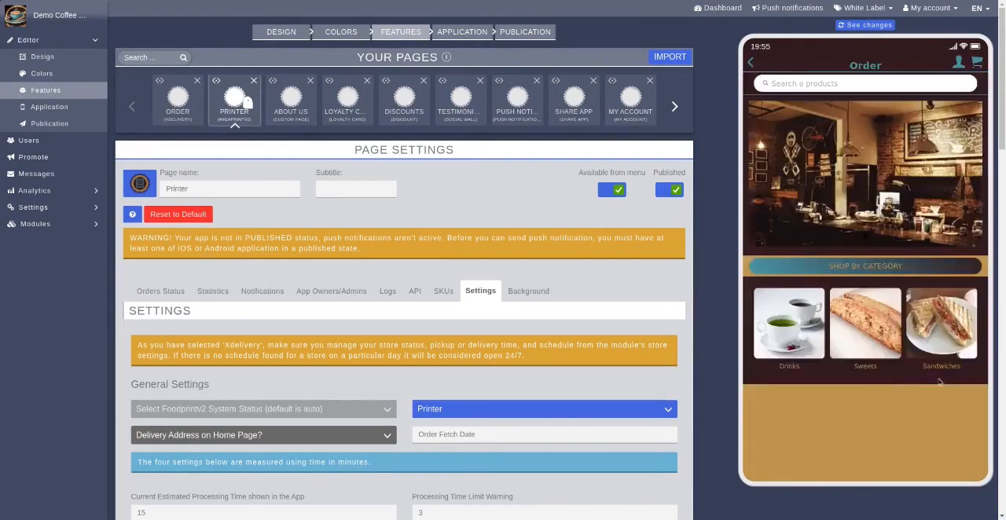
{"action": "left_click", "coordinate": [868, 332]}
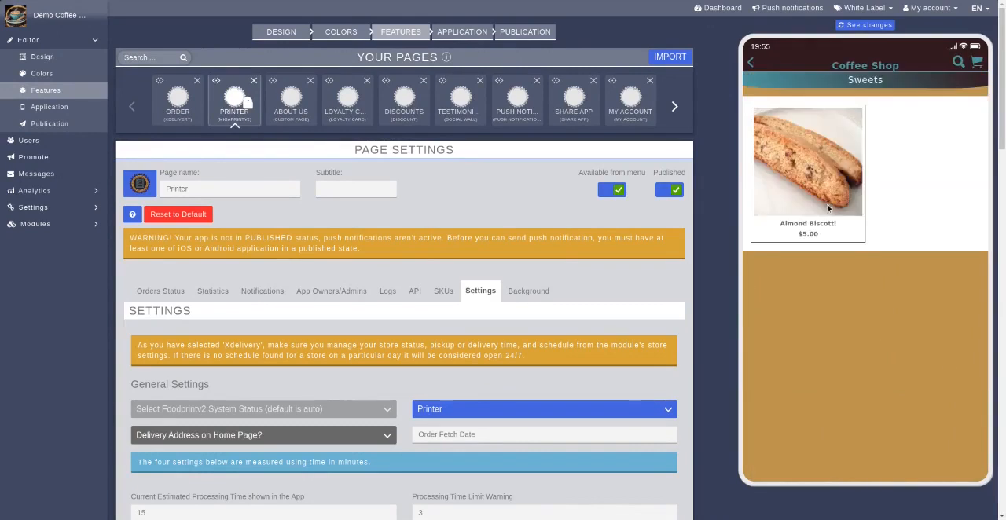
{"action": "left_click", "coordinate": [796, 180]}
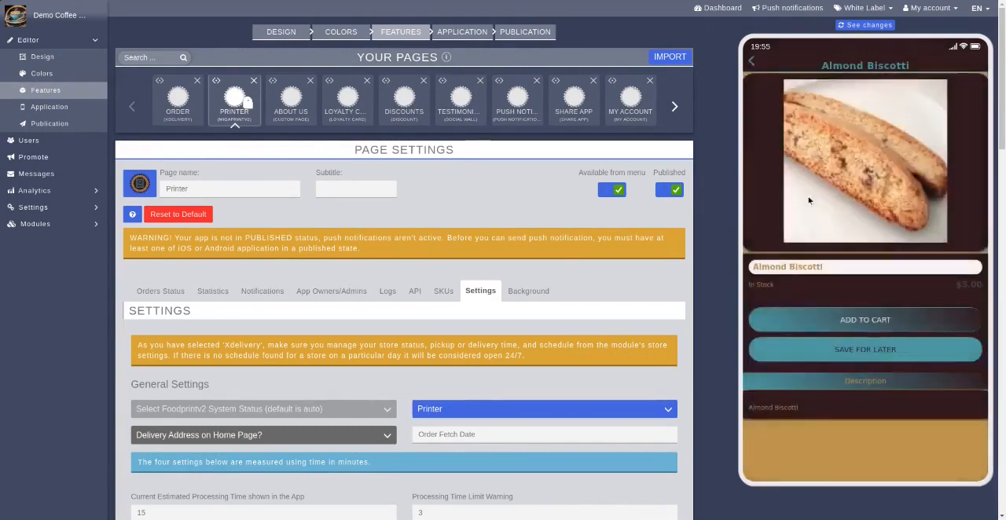
{"action": "left_click", "coordinate": [918, 323]}
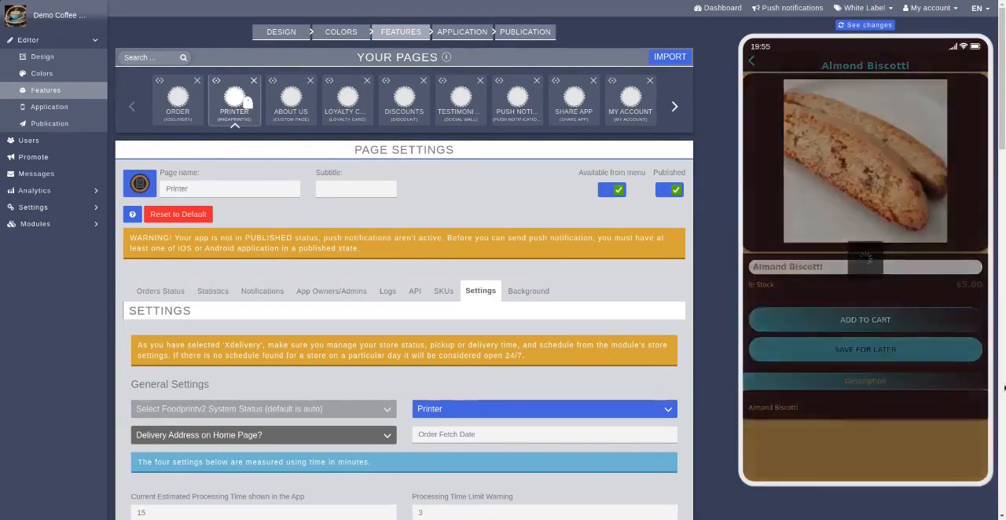
{"action": "left_click", "coordinate": [904, 307]}
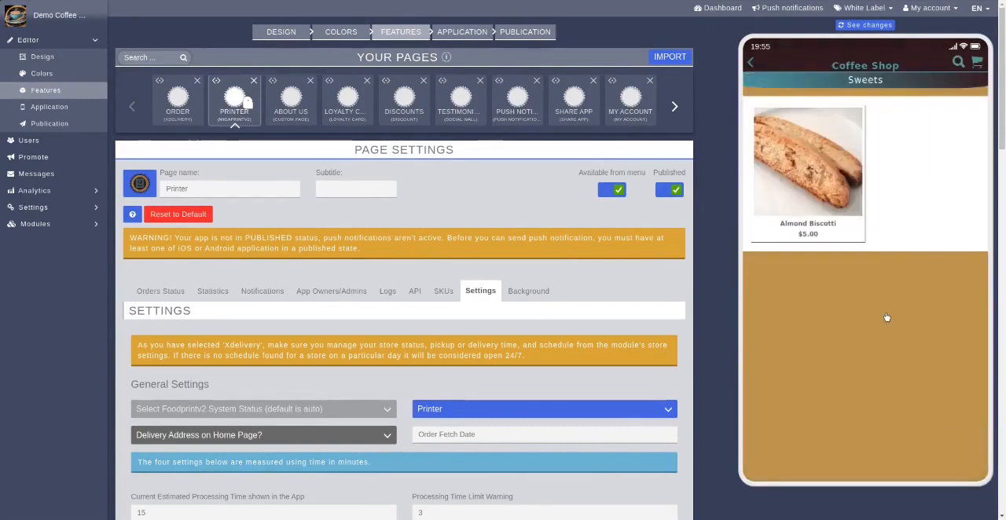
Add the Grilled Cheese Panini with Prosciutto from Sandwiches, with Mayonnaise as condiment, to the cart and continue shopping
{"action": "left_click", "coordinate": [749, 64]}
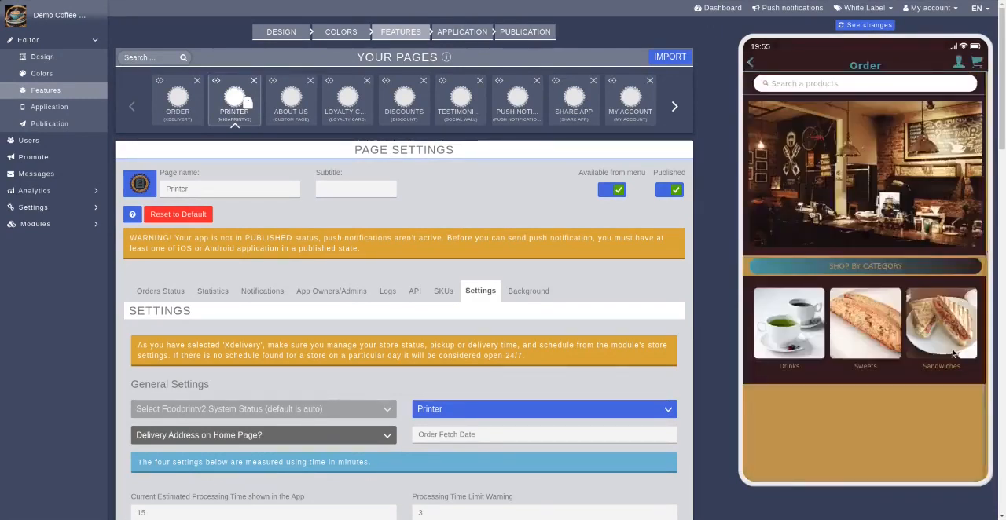
{"action": "left_click", "coordinate": [954, 354]}
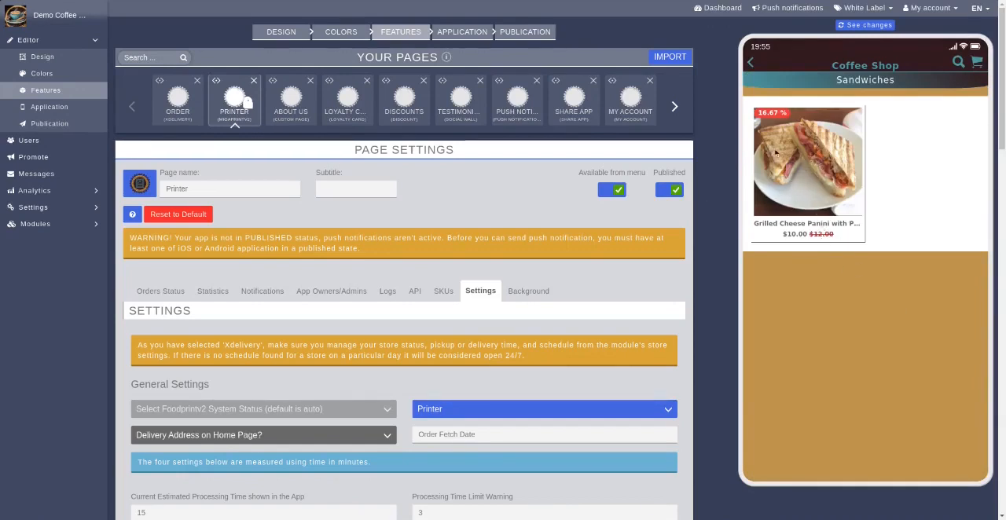
{"action": "left_click", "coordinate": [807, 167]}
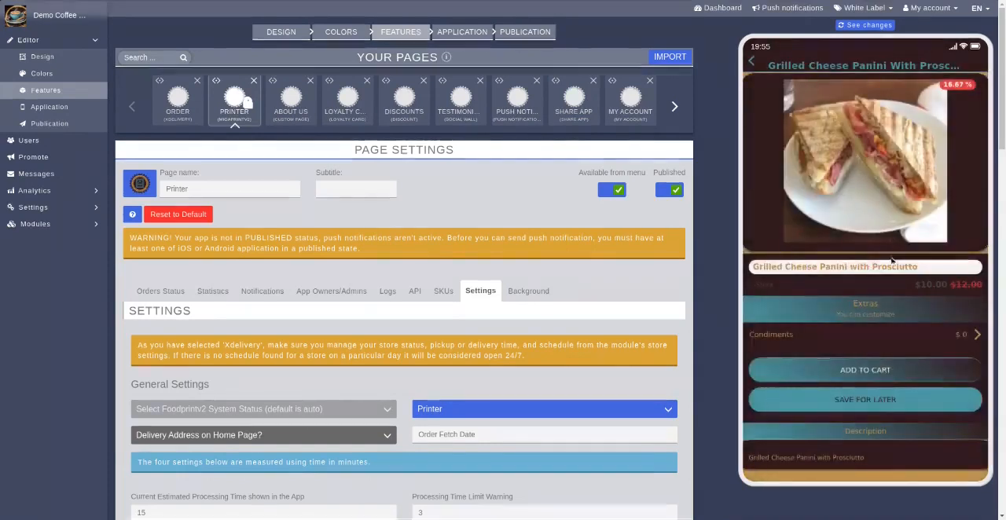
{"action": "left_click", "coordinate": [802, 337]}
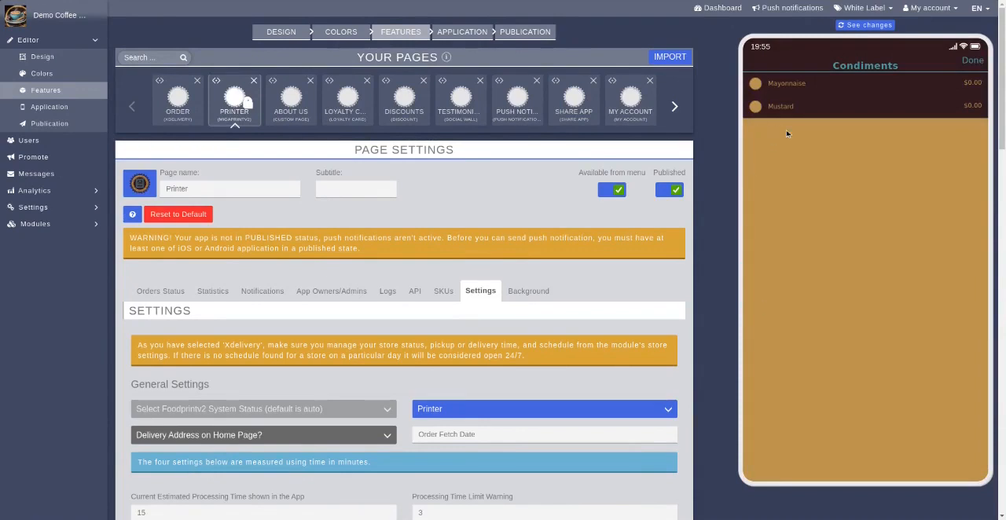
{"action": "left_click", "coordinate": [756, 84]}
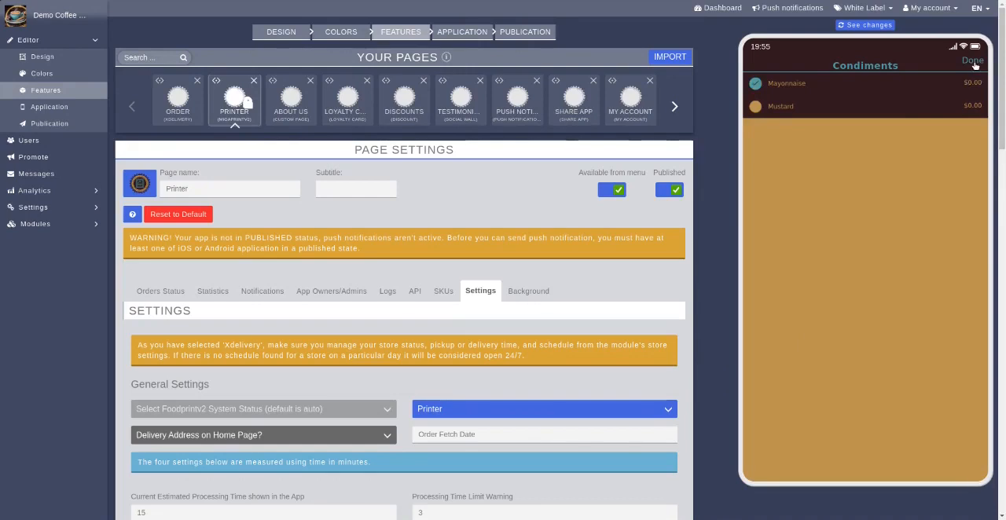
{"action": "left_click", "coordinate": [974, 62]}
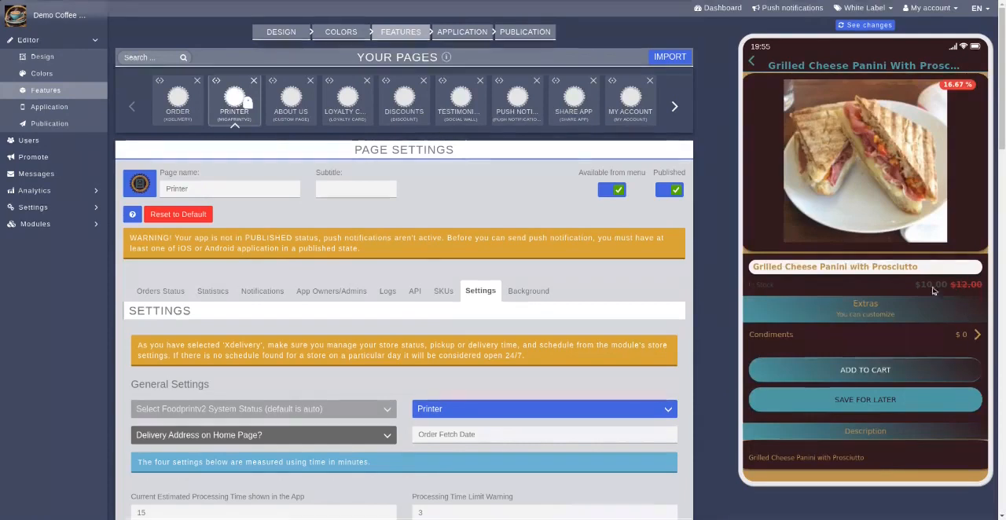
{"action": "left_click", "coordinate": [842, 371]}
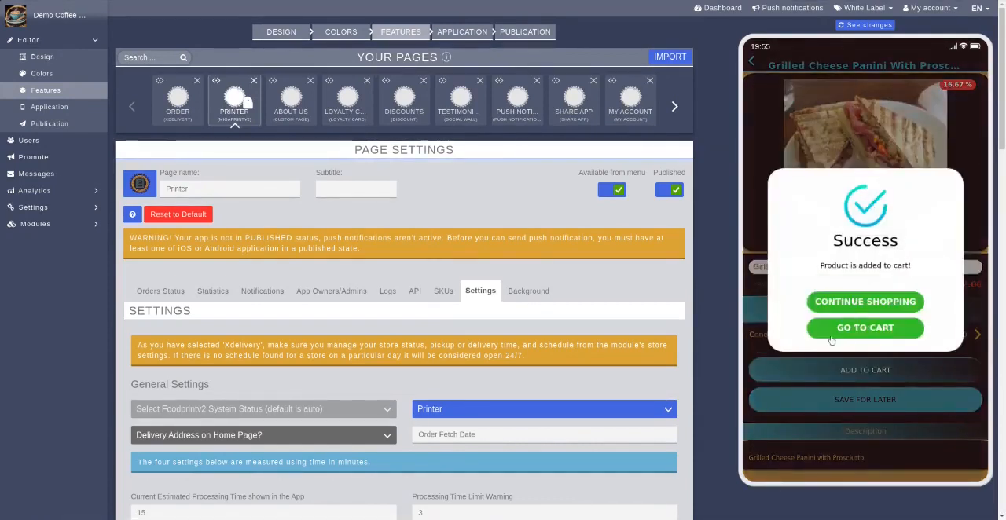
{"action": "left_click", "coordinate": [847, 302]}
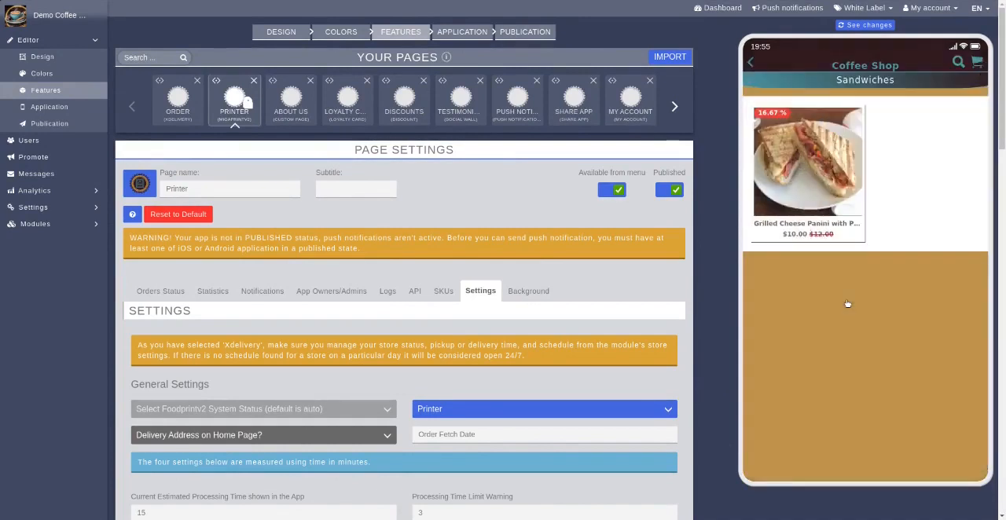
Look up the Drinks popular search in the product search and return to the search page
{"action": "left_click", "coordinate": [962, 63]}
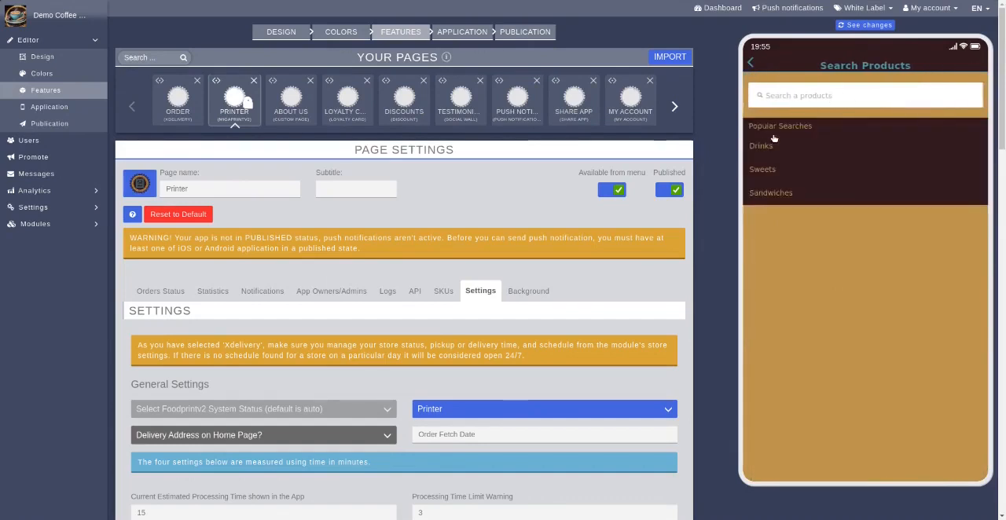
{"action": "left_click", "coordinate": [785, 157]}
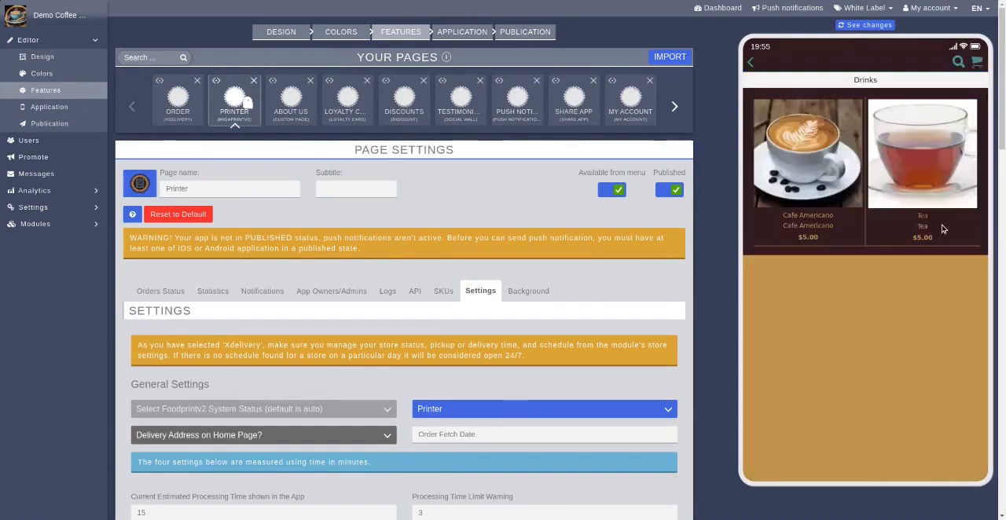
{"action": "left_click", "coordinate": [753, 64]}
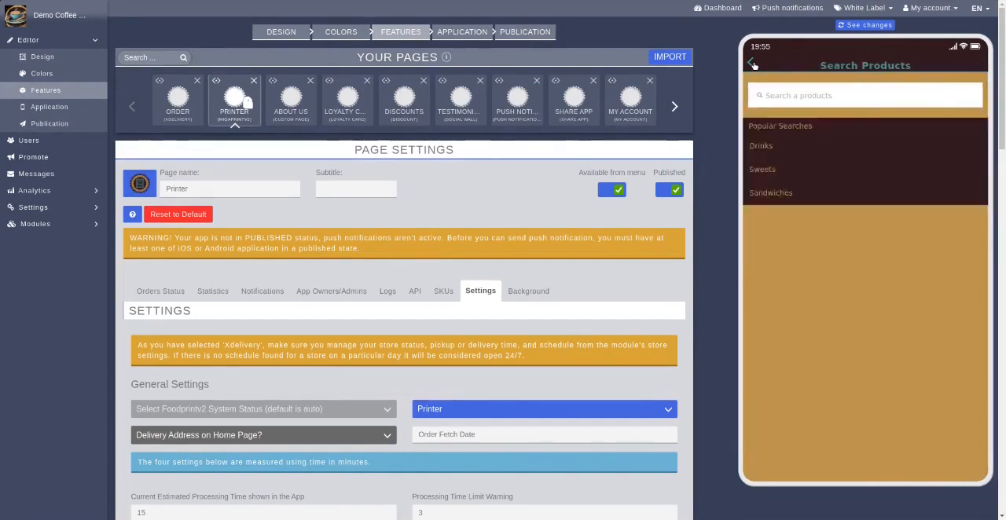
Leave the product search, open the cart and raise the Almond Biscotti quantity to 2
{"action": "left_click", "coordinate": [753, 64]}
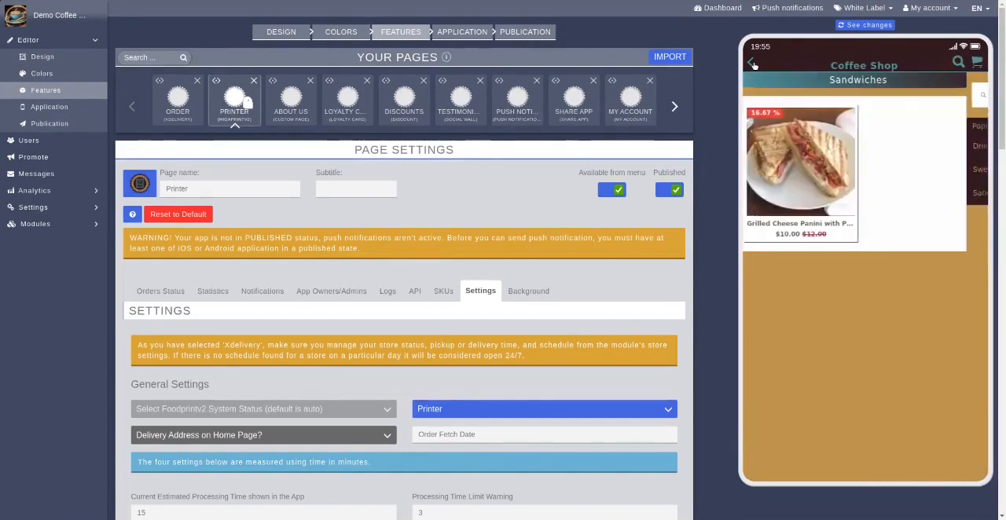
{"action": "left_click", "coordinate": [977, 62]}
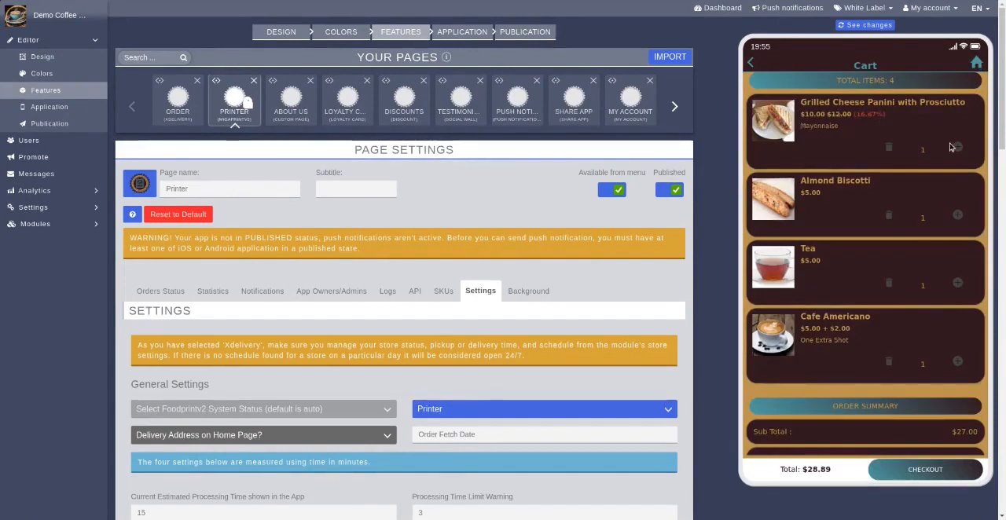
{"action": "left_click", "coordinate": [958, 215]}
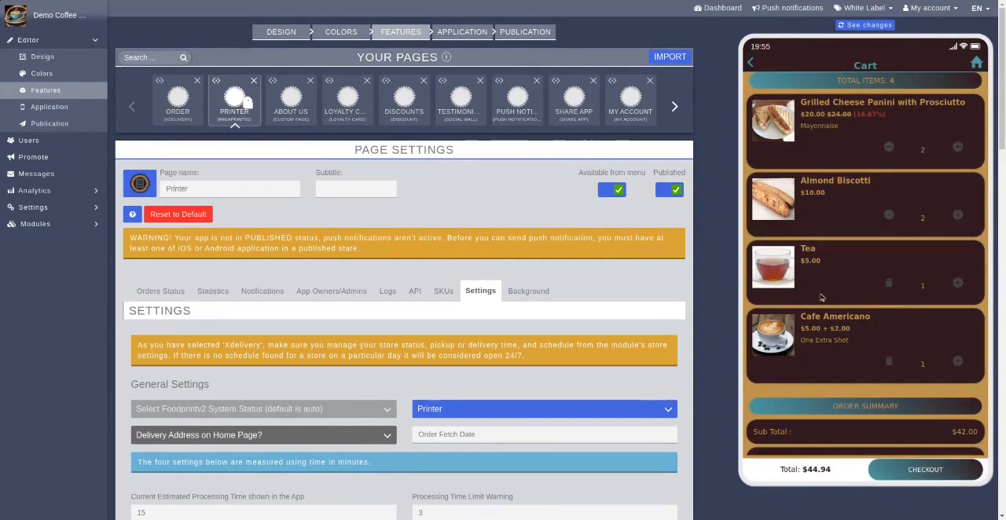
{"action": "scroll", "coordinate": [885, 315], "scroll_direction": "down", "scroll_amount": 3}
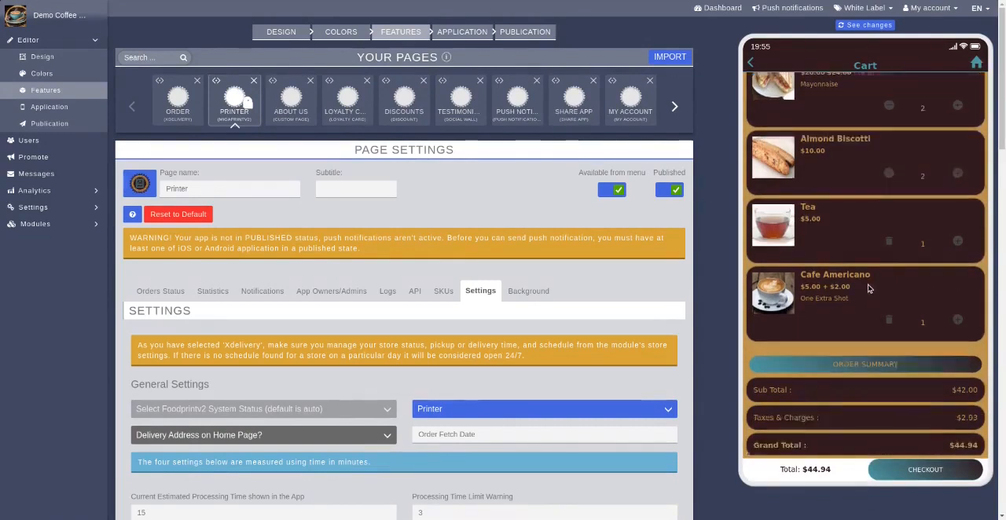
{"action": "scroll", "coordinate": [885, 193], "scroll_direction": "up", "scroll_amount": 2}
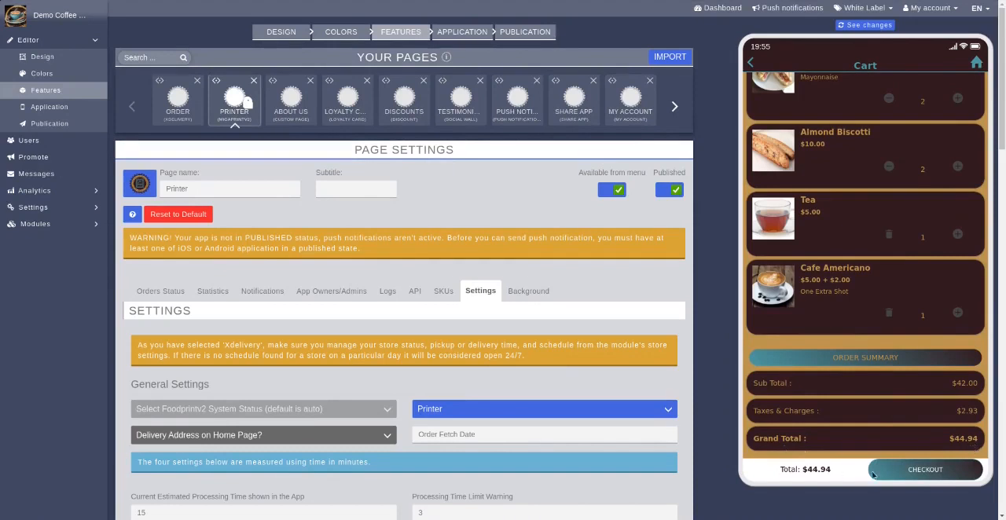
Proceed to checkout and set the pickup date to 09-16-2021 and the pickup time to 10:00 AM
{"action": "left_click", "coordinate": [908, 475]}
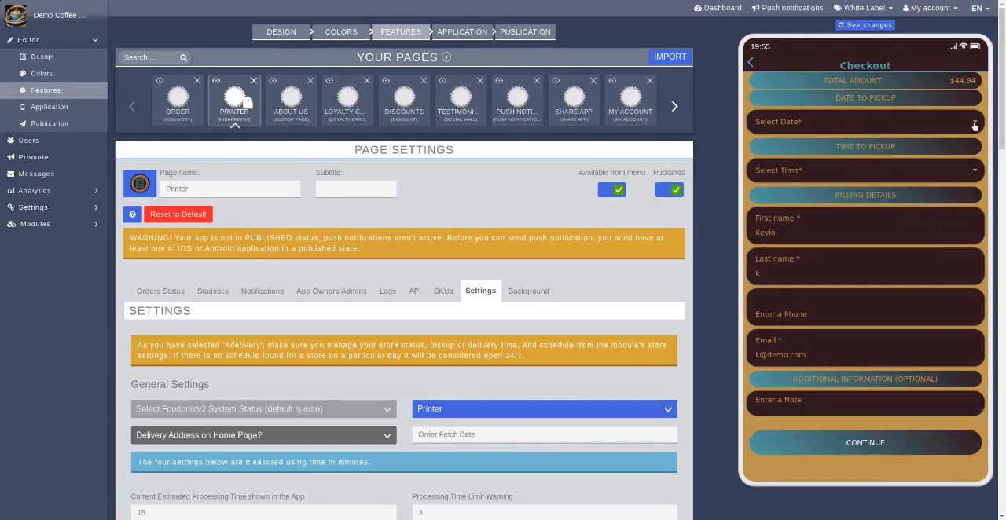
{"action": "left_click", "coordinate": [880, 150]}
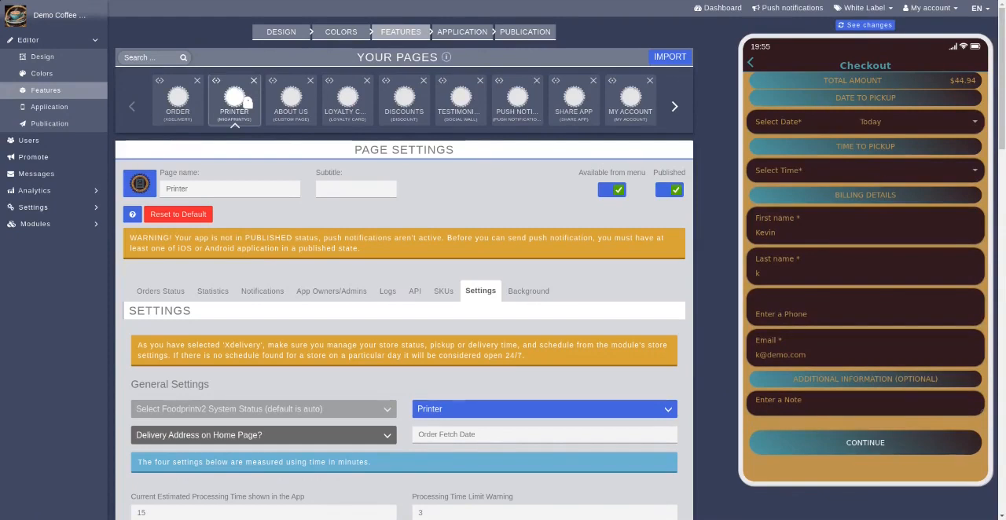
{"action": "left_click", "coordinate": [912, 130]}
{"action": "left_click", "coordinate": [857, 170]}
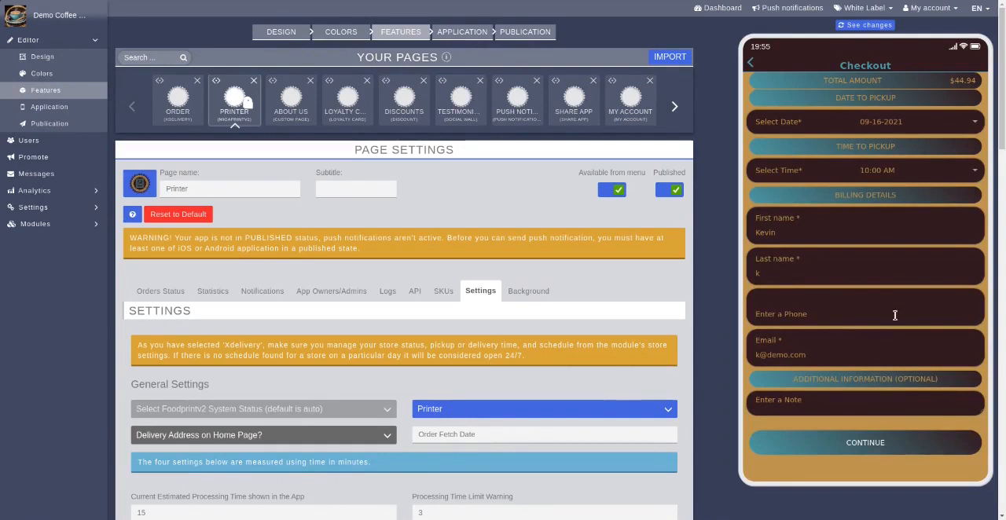
Add the order note "this is our first order" and continue to the order confirmation
{"action": "left_click", "coordinate": [889, 301]}
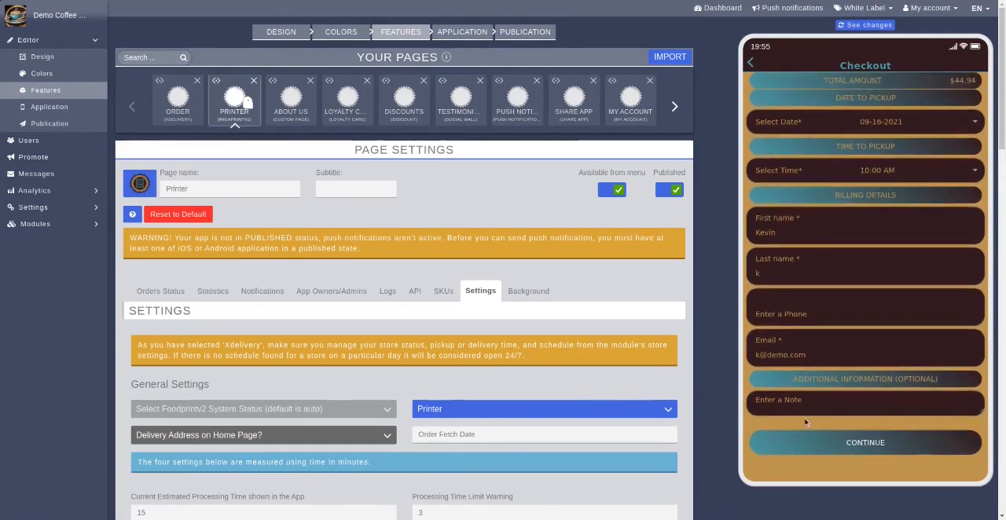
{"action": "left_click", "coordinate": [821, 400]}
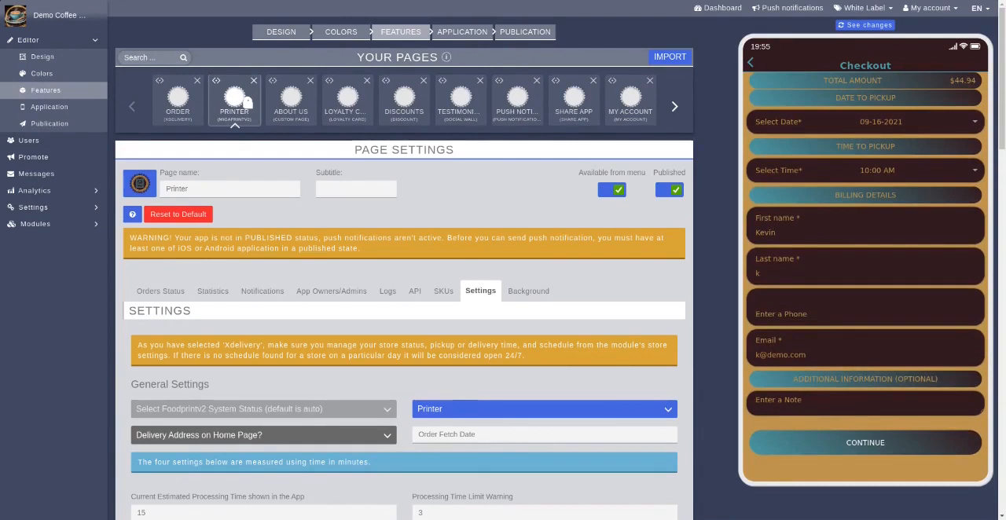
{"action": "type", "text": "this is our first order"}
{"action": "left_click", "coordinate": [840, 447]}
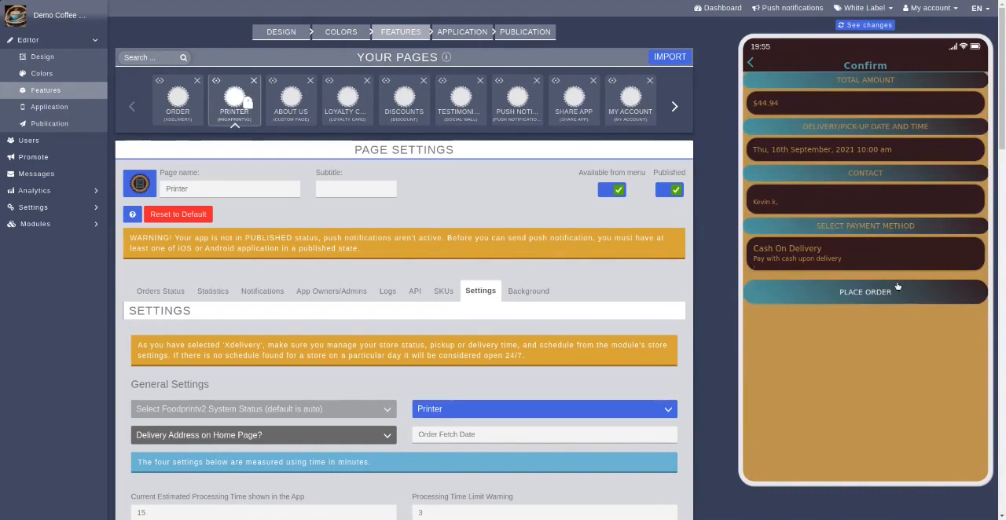
Choose Cash On Delivery as the payment method and place the order
{"action": "left_click", "coordinate": [855, 295]}
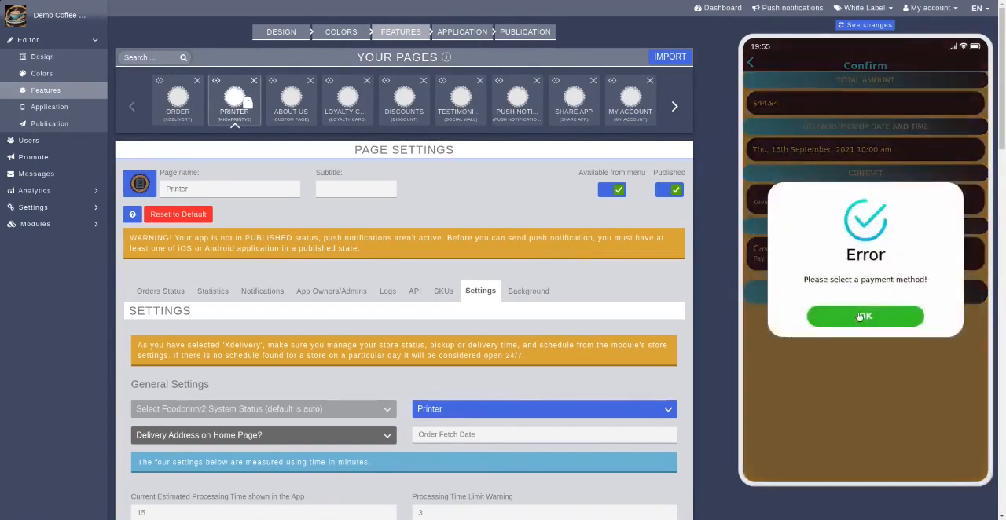
{"action": "left_click", "coordinate": [862, 316]}
{"action": "left_click", "coordinate": [801, 266]}
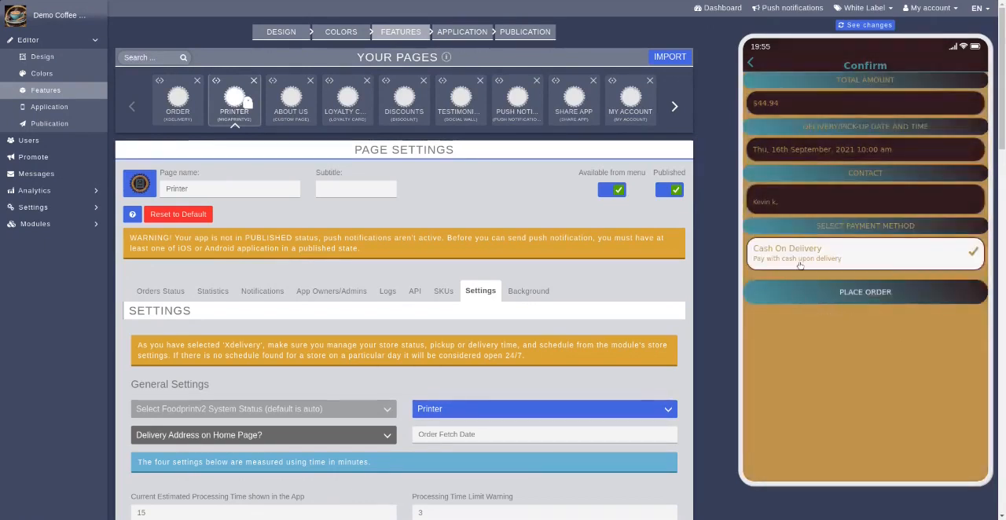
{"action": "left_click", "coordinate": [865, 292]}
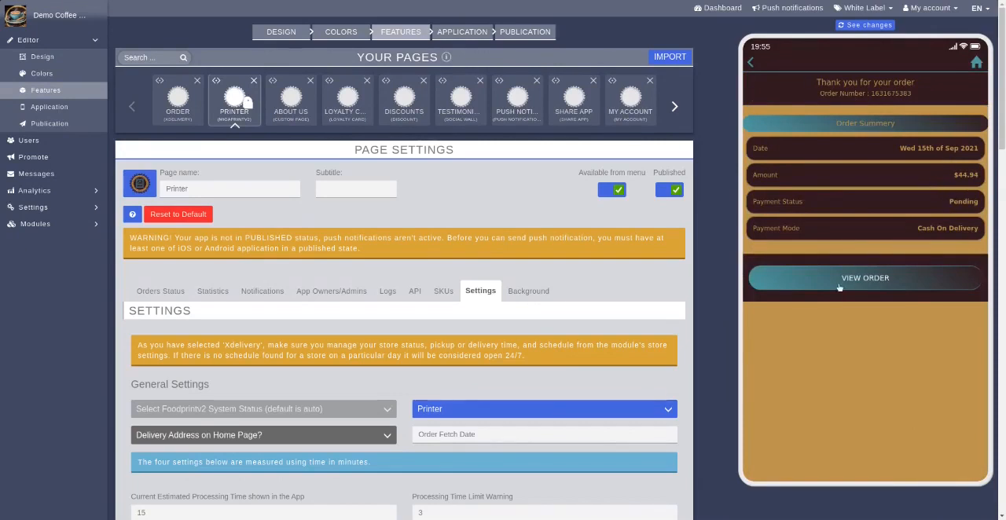
View the placed order and review its pickup details, payment summary, items, notes and store info
{"action": "left_click", "coordinate": [839, 286]}
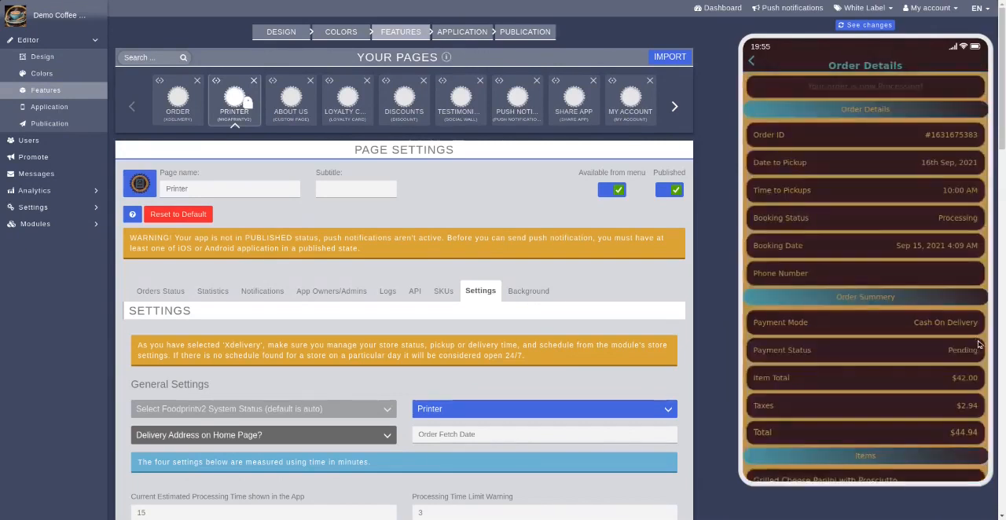
{"action": "scroll", "coordinate": [888, 417], "scroll_direction": "down", "scroll_amount": 5}
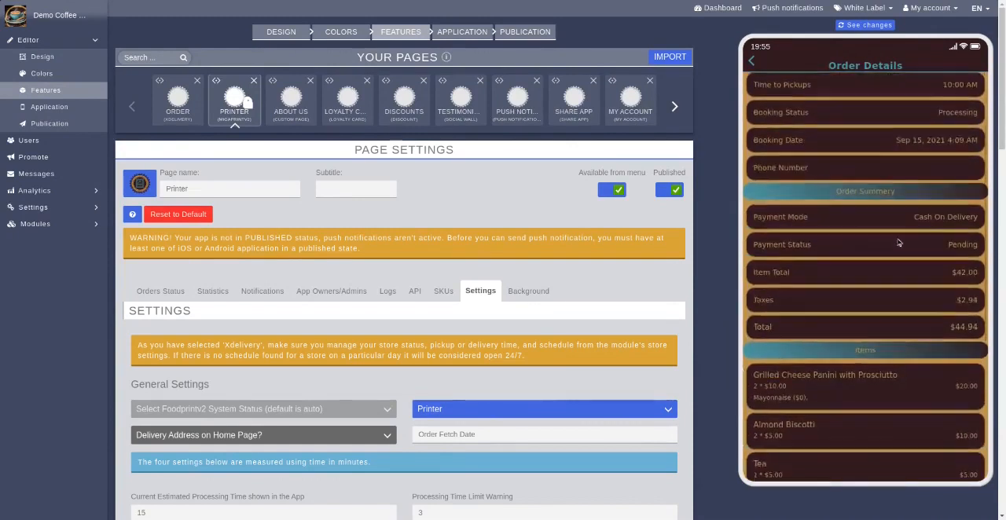
{"action": "scroll", "coordinate": [866, 444], "scroll_direction": "down", "scroll_amount": 3}
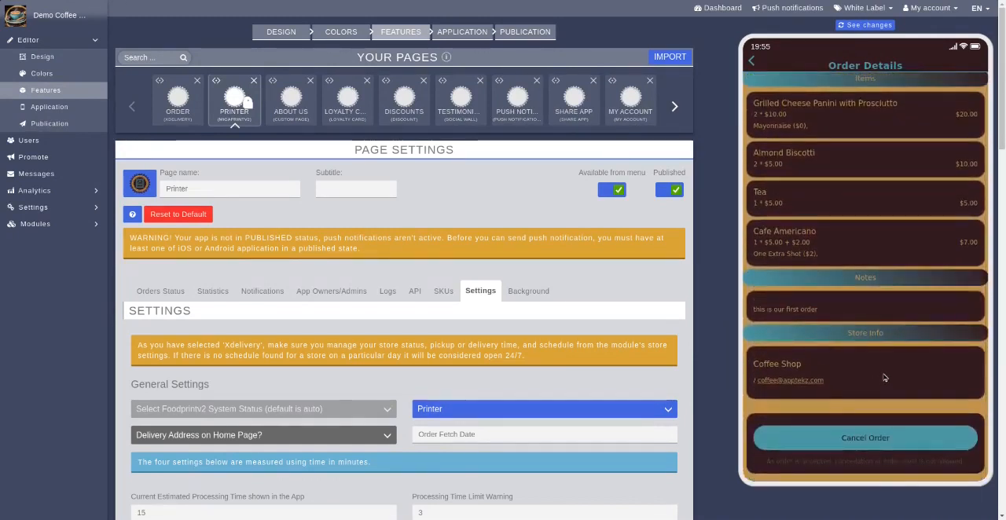
{"action": "left_click_drag", "start_coordinate": [887, 356], "coordinate": [886, 298]}
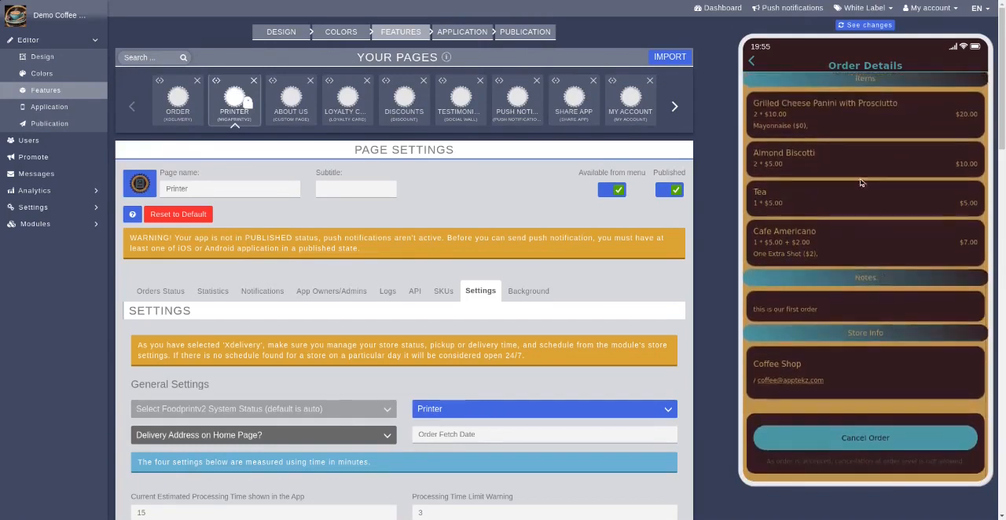
{"action": "scroll", "coordinate": [859, 224], "scroll_direction": "up", "scroll_amount": 3}
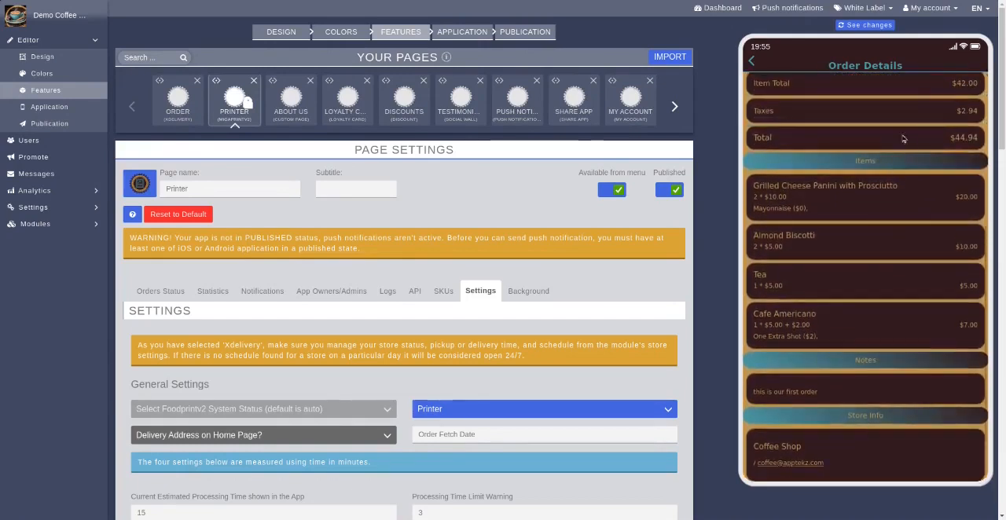
{"action": "scroll", "coordinate": [889, 261], "scroll_direction": "up", "scroll_amount": 4}
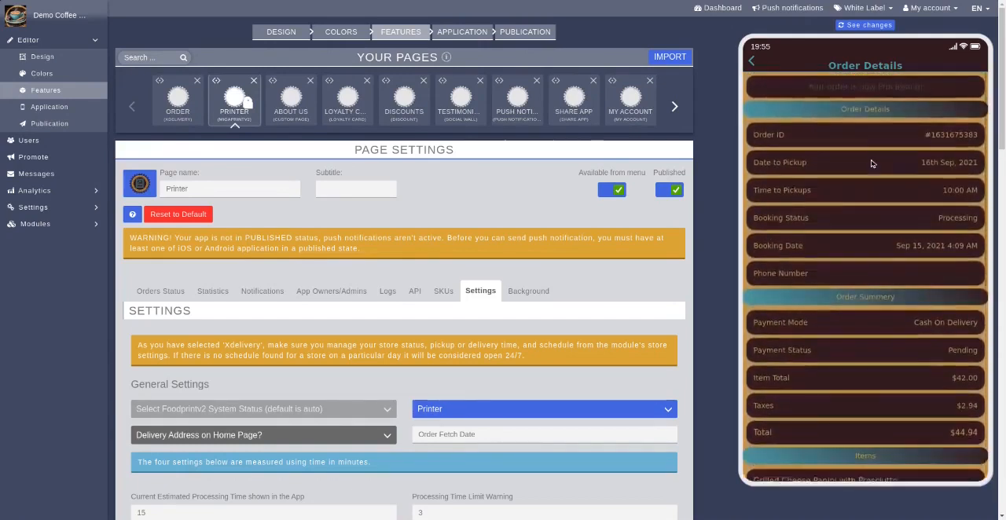
Return to the app's home screen and open the order's details from the Printer page's orders queue
{"action": "left_click", "coordinate": [751, 63]}
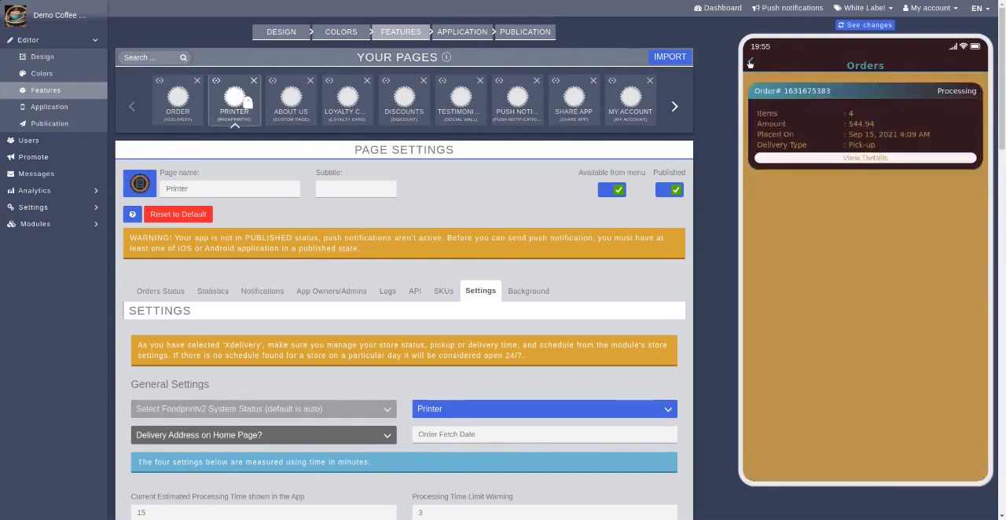
{"action": "left_click", "coordinate": [751, 62]}
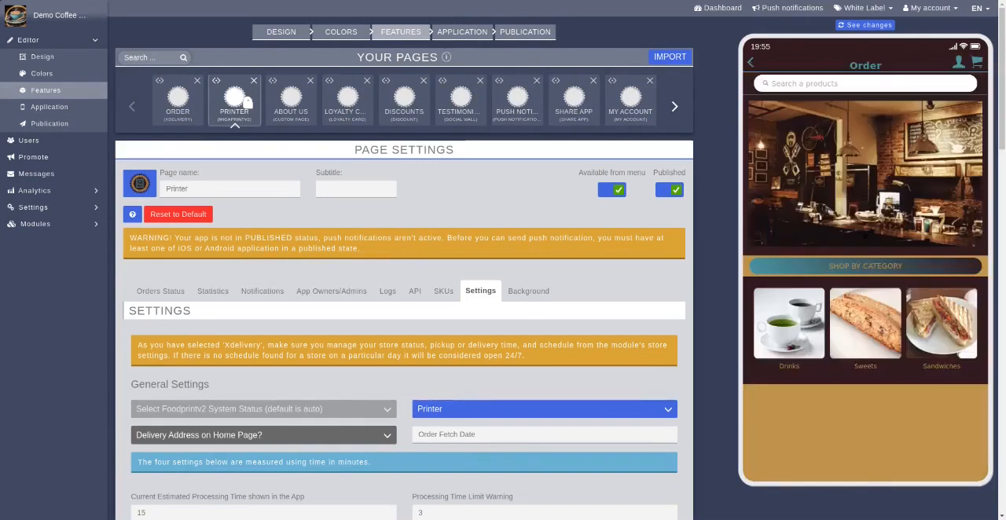
{"action": "left_click", "coordinate": [750, 63]}
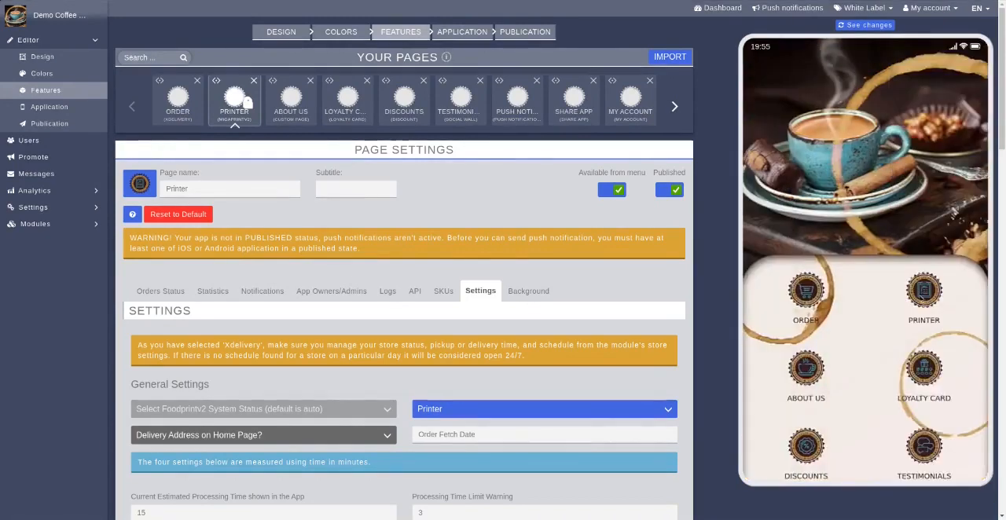
{"action": "left_click", "coordinate": [919, 298]}
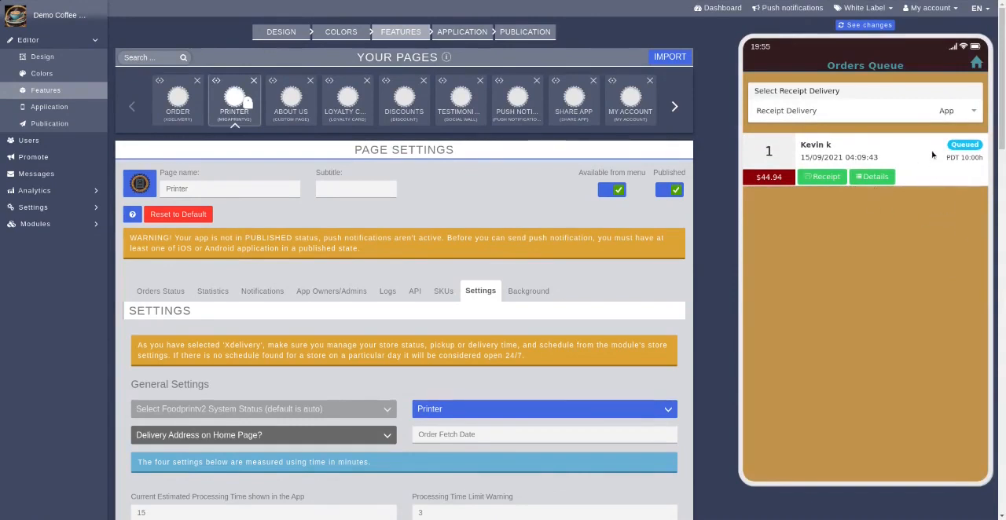
{"action": "left_click", "coordinate": [872, 177]}
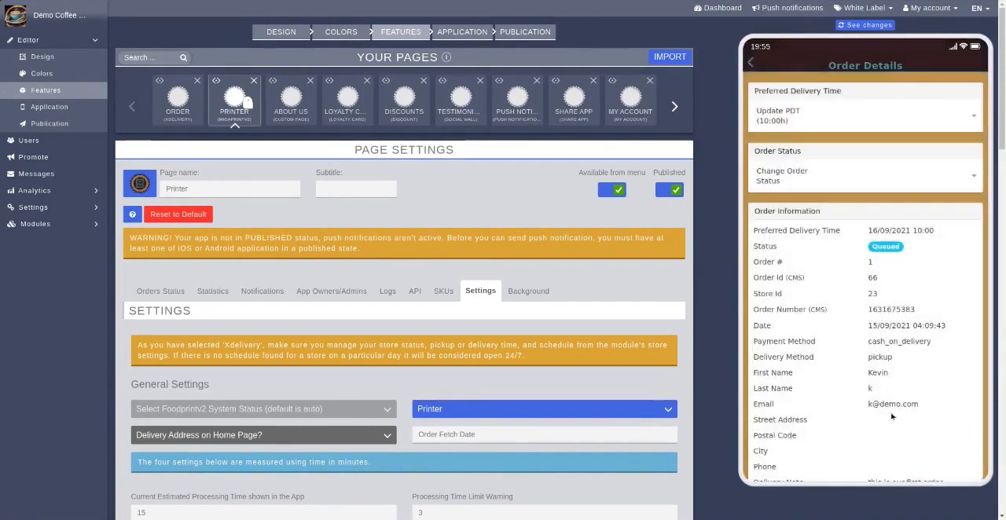
Change the queued order's status to Processing and accept the confirmation
{"action": "scroll", "coordinate": [892, 405], "scroll_direction": "down", "scroll_amount": 1}
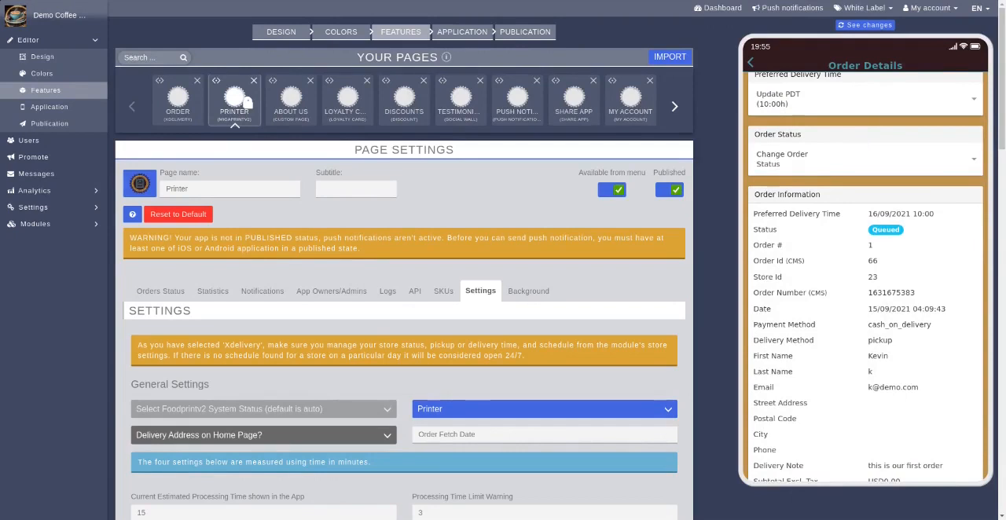
{"action": "left_click", "coordinate": [930, 196]}
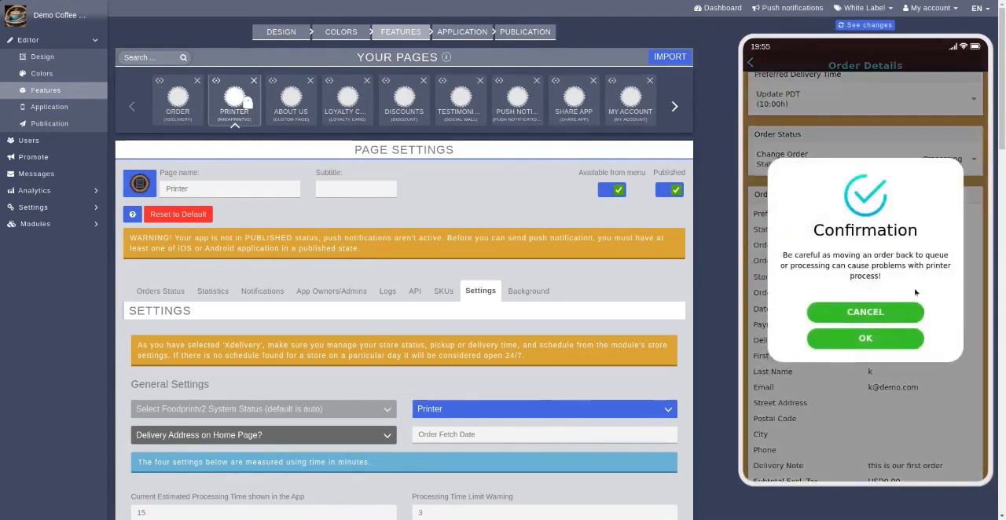
{"action": "left_click", "coordinate": [865, 338]}
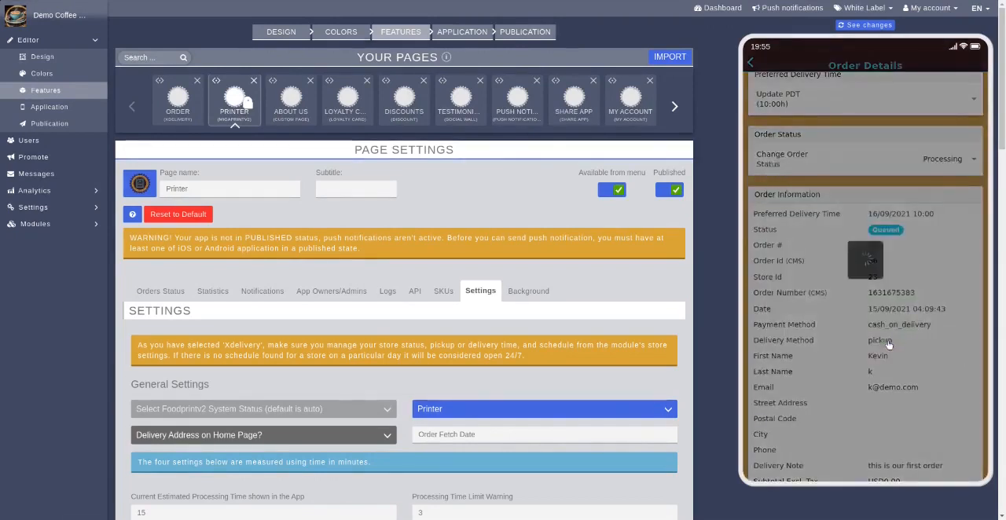
{"action": "left_click", "coordinate": [865, 317]}
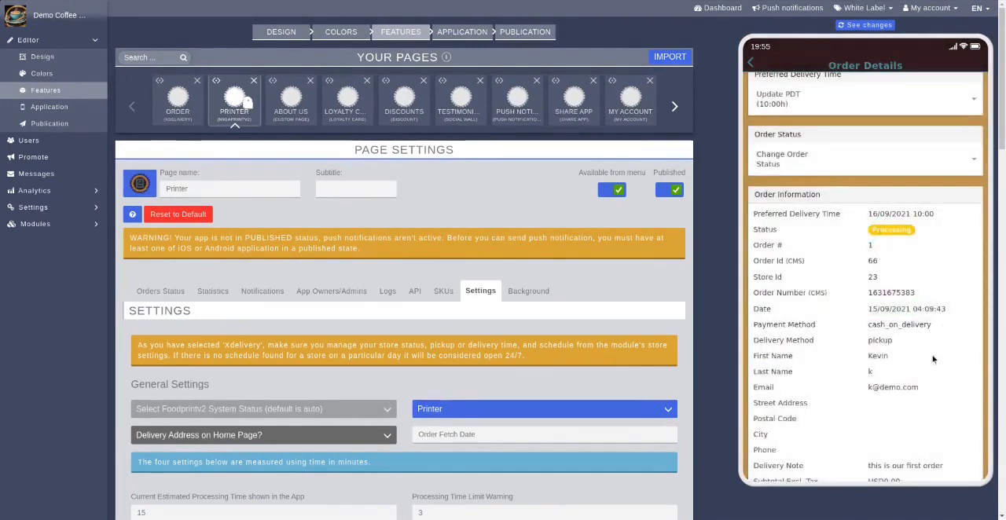
Review the order information and the products information in the Printer page's order details
{"action": "scroll", "coordinate": [933, 359], "scroll_direction": "down", "scroll_amount": 2}
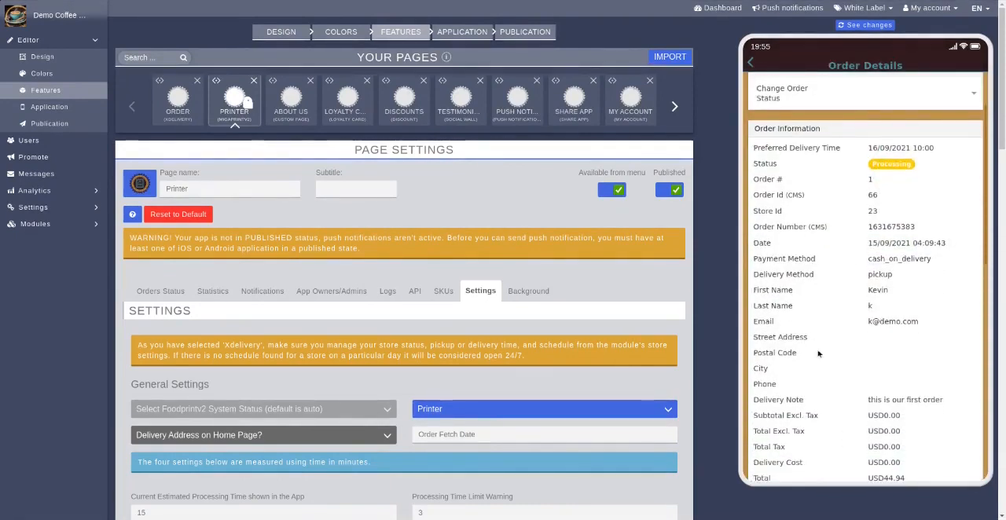
{"action": "scroll", "coordinate": [896, 408], "scroll_direction": "down", "scroll_amount": 3}
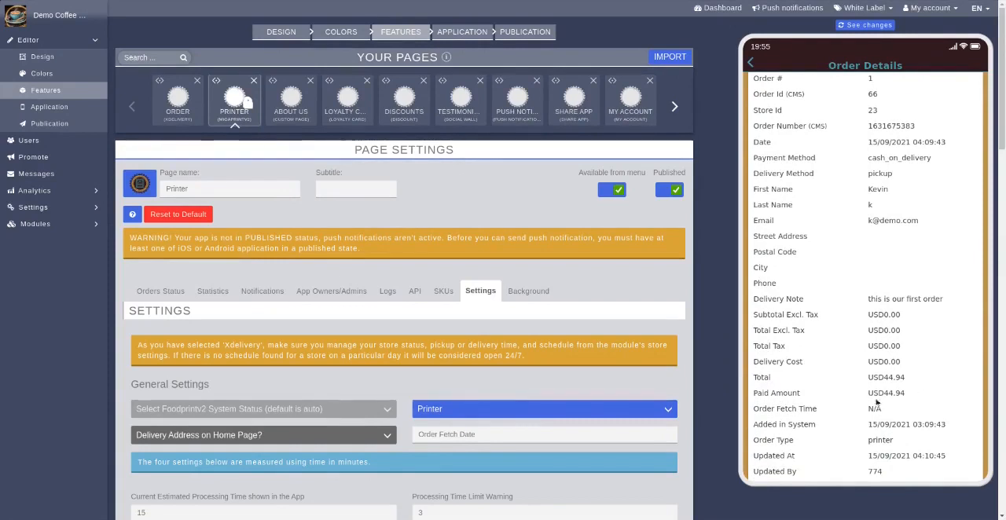
{"action": "scroll", "coordinate": [875, 409], "scroll_direction": "down", "scroll_amount": 3}
{"action": "scroll", "coordinate": [867, 246], "scroll_direction": "down", "scroll_amount": 4}
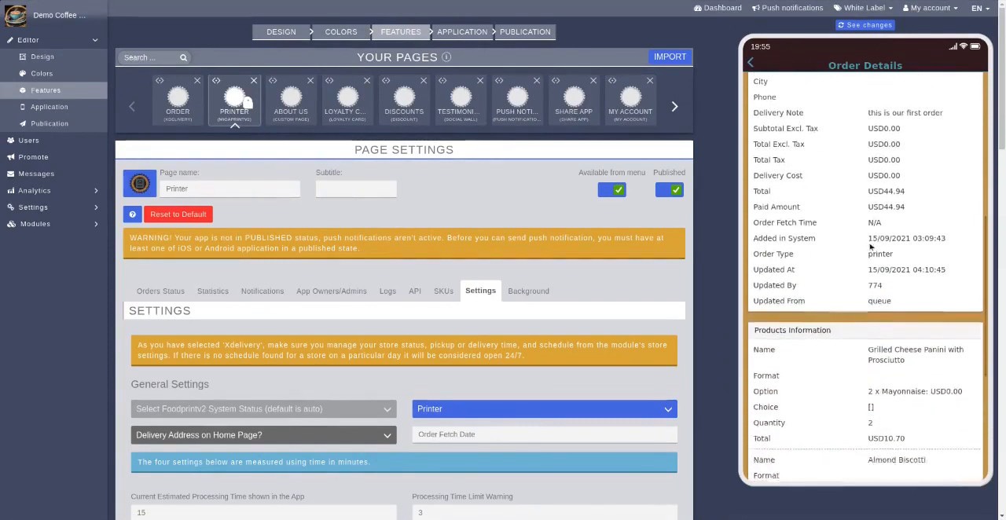
{"action": "scroll", "coordinate": [904, 392], "scroll_direction": "down", "scroll_amount": 5}
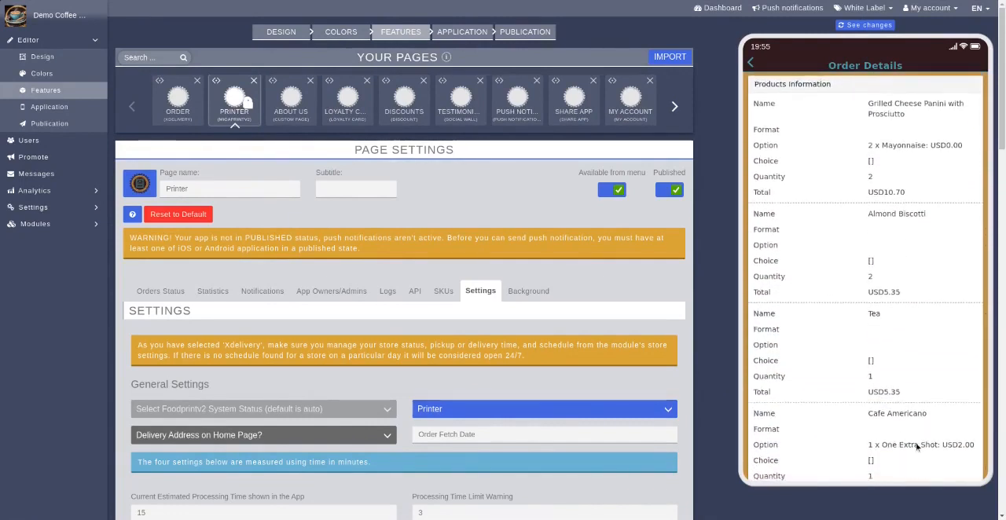
{"action": "scroll", "coordinate": [911, 314], "scroll_direction": "down", "scroll_amount": 2}
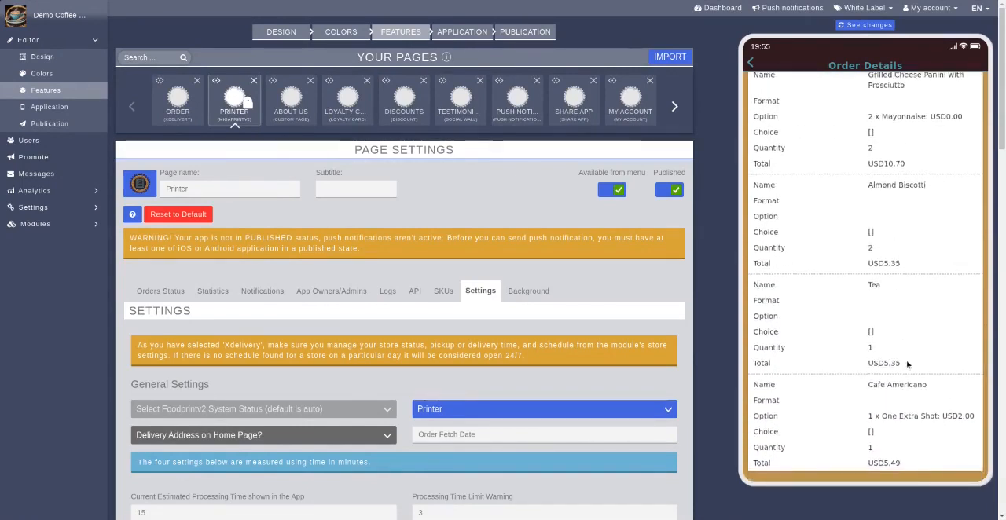
{"action": "scroll", "coordinate": [907, 364], "scroll_direction": "up", "scroll_amount": 5}
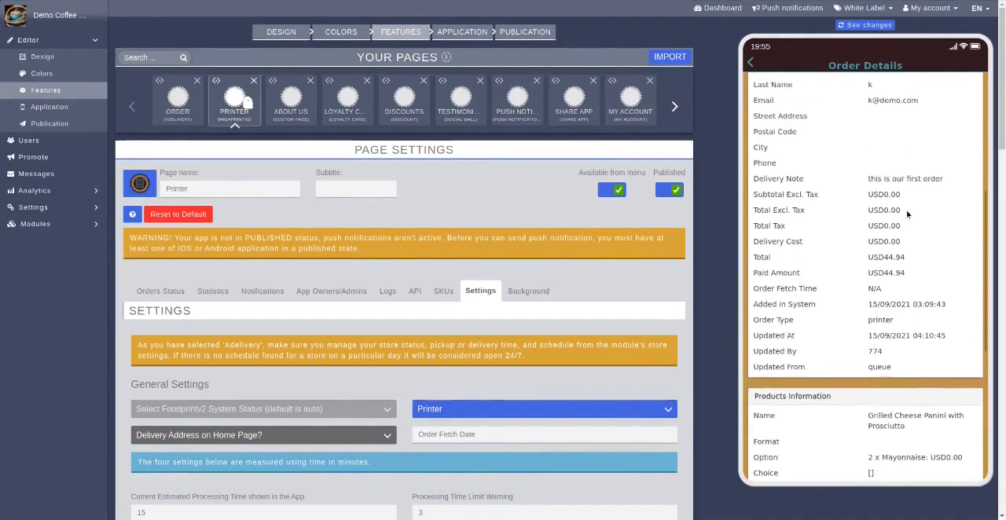
Recheck the queued order's details, from the preferred delivery time and order status through to the last listed product
{"action": "left_click_drag", "start_coordinate": [910, 236], "coordinate": [918, 298]}
{"action": "scroll", "coordinate": [918, 297], "scroll_direction": "up", "scroll_amount": 5}
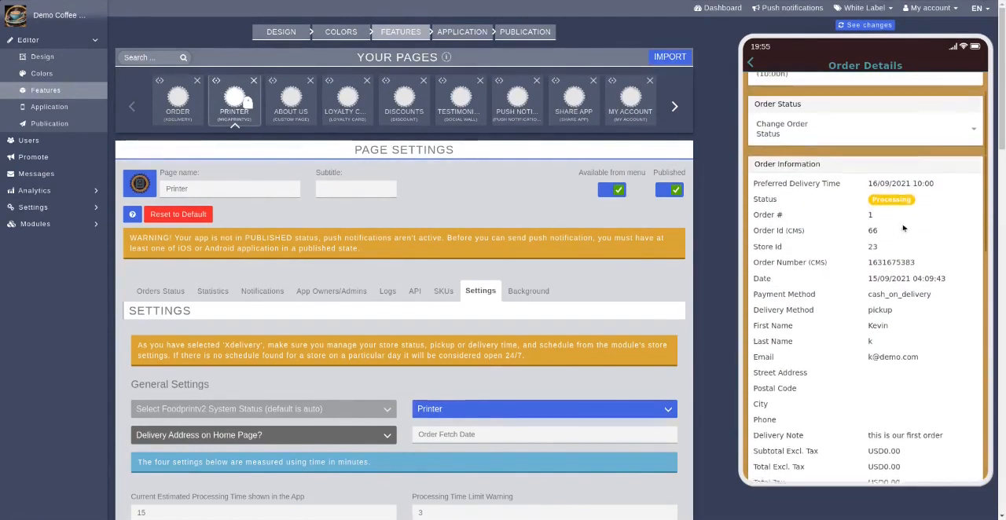
{"action": "scroll", "coordinate": [904, 228], "scroll_direction": "up", "scroll_amount": 2}
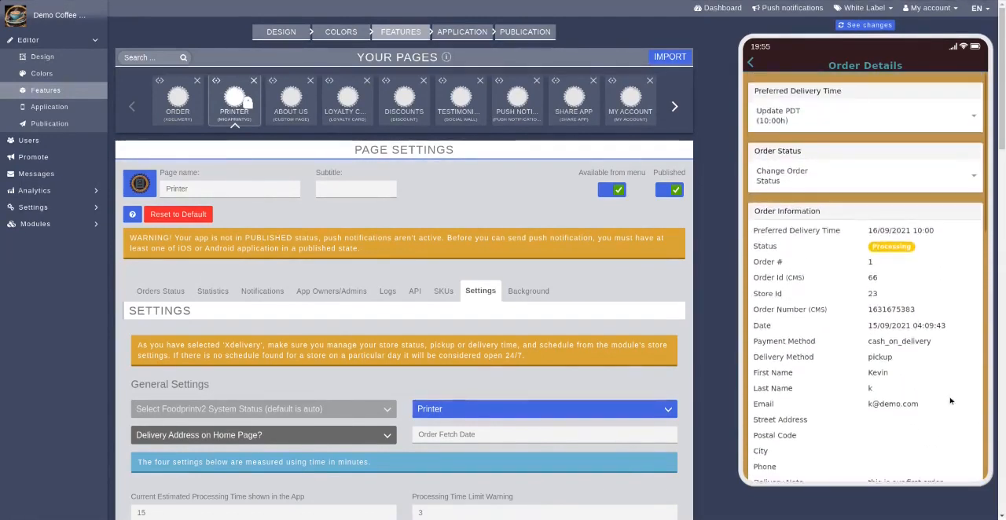
{"action": "left_click", "coordinate": [751, 63]}
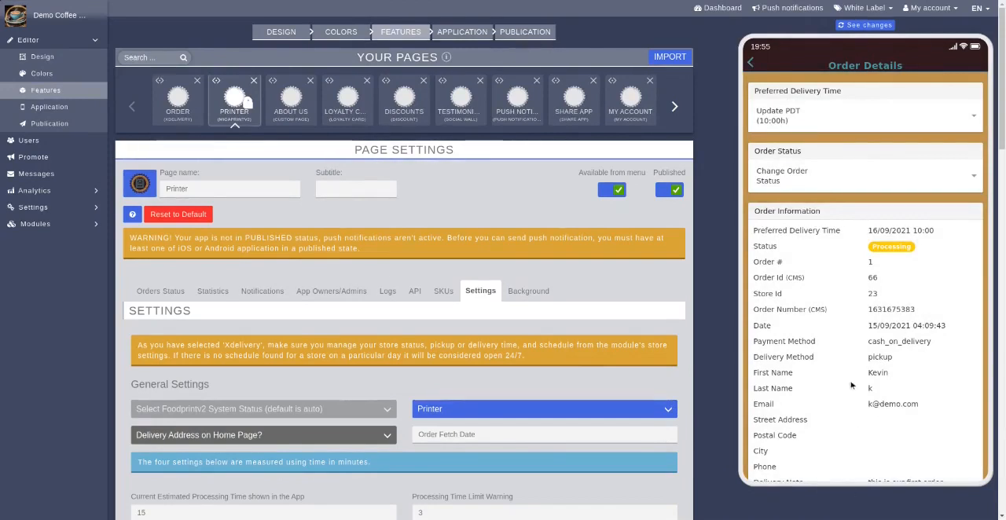
{"action": "scroll", "coordinate": [852, 392], "scroll_direction": "down", "scroll_amount": 1}
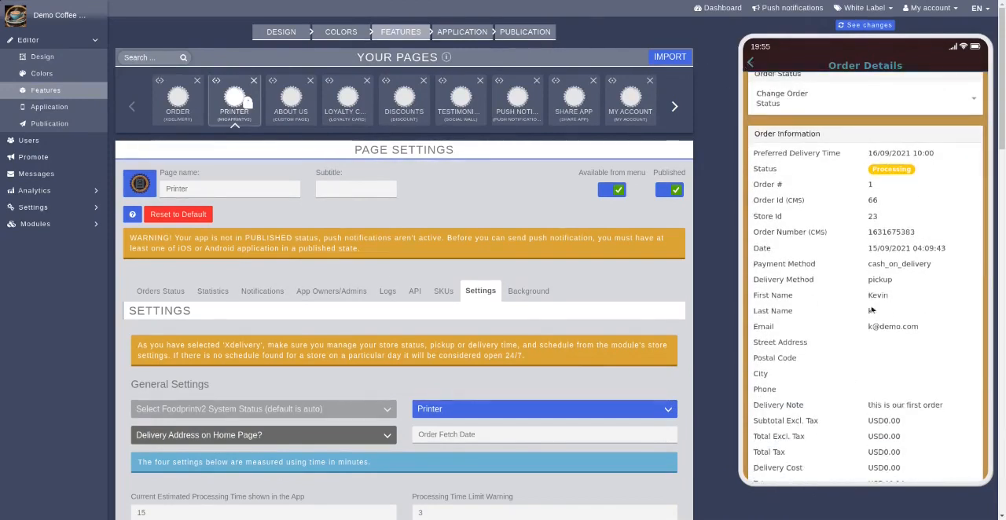
{"action": "scroll", "coordinate": [873, 378], "scroll_direction": "down", "scroll_amount": 8}
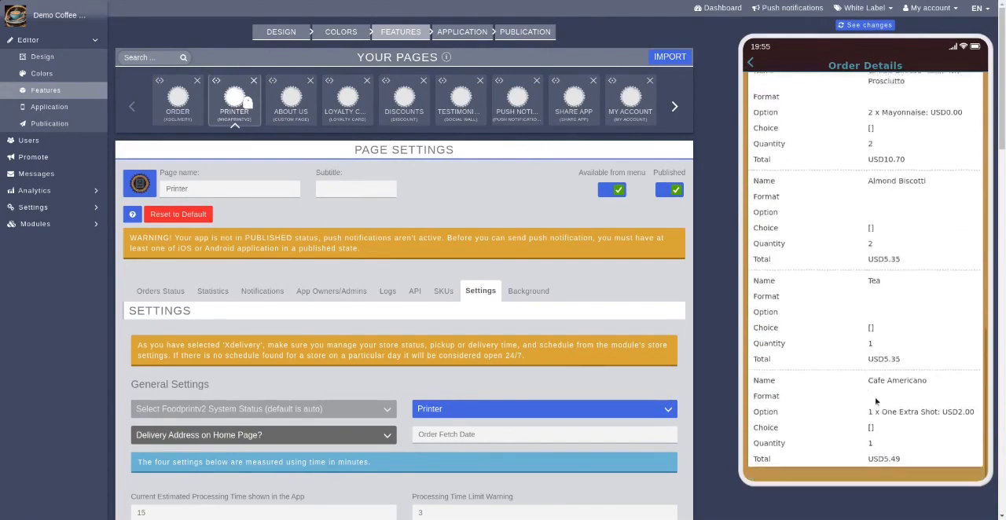
Open the order's receipt from the orders queue, read it through to the delivery comments and return to the queue
{"action": "left_click", "coordinate": [750, 64]}
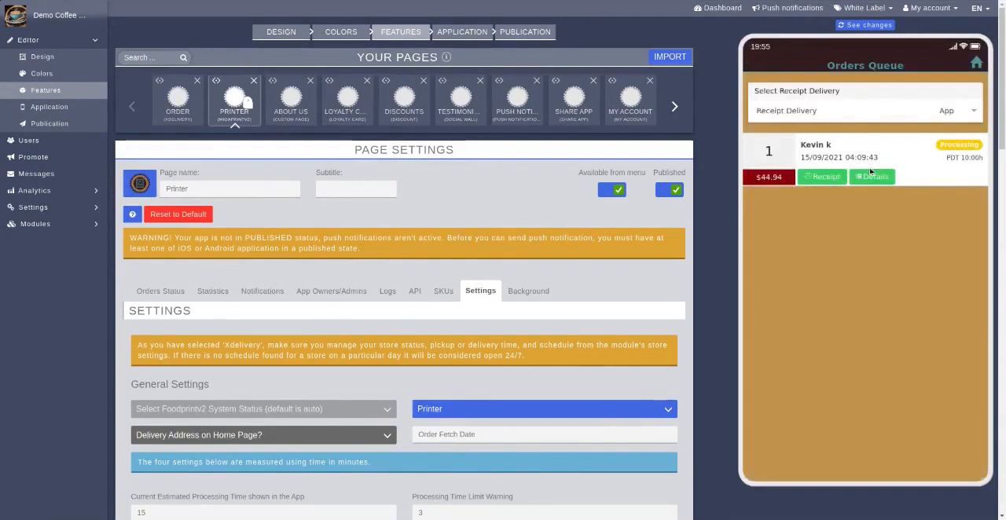
{"action": "left_click", "coordinate": [817, 181]}
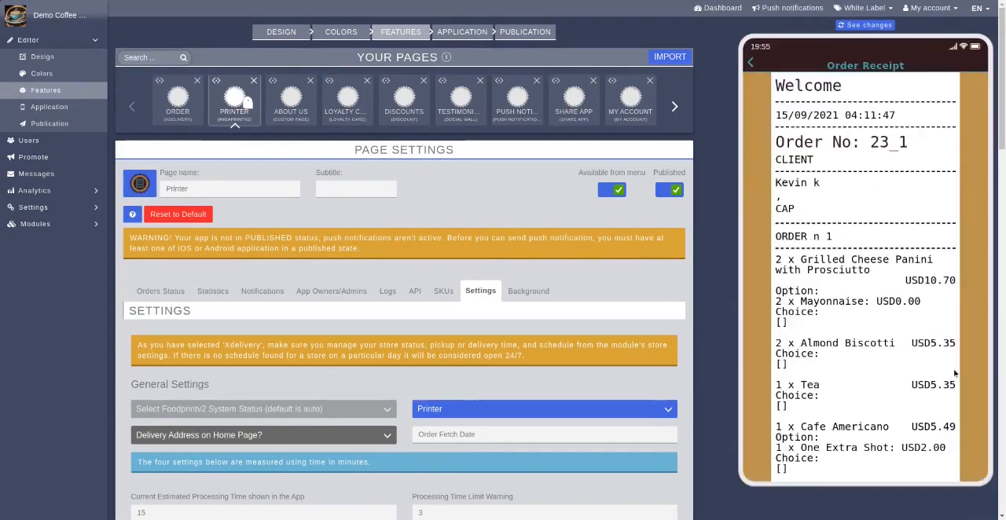
{"action": "scroll", "coordinate": [901, 424], "scroll_direction": "down", "scroll_amount": 2}
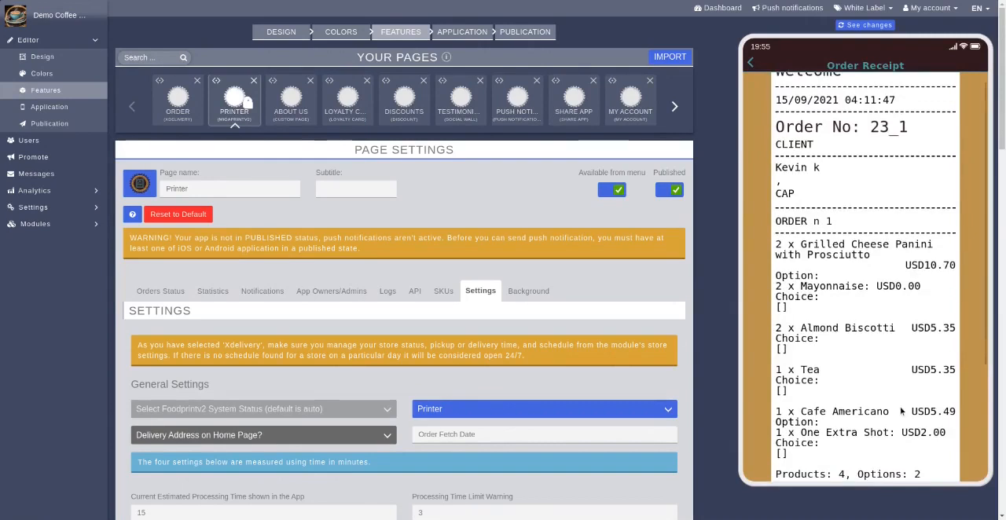
{"action": "scroll", "coordinate": [891, 338], "scroll_direction": "down", "scroll_amount": 1}
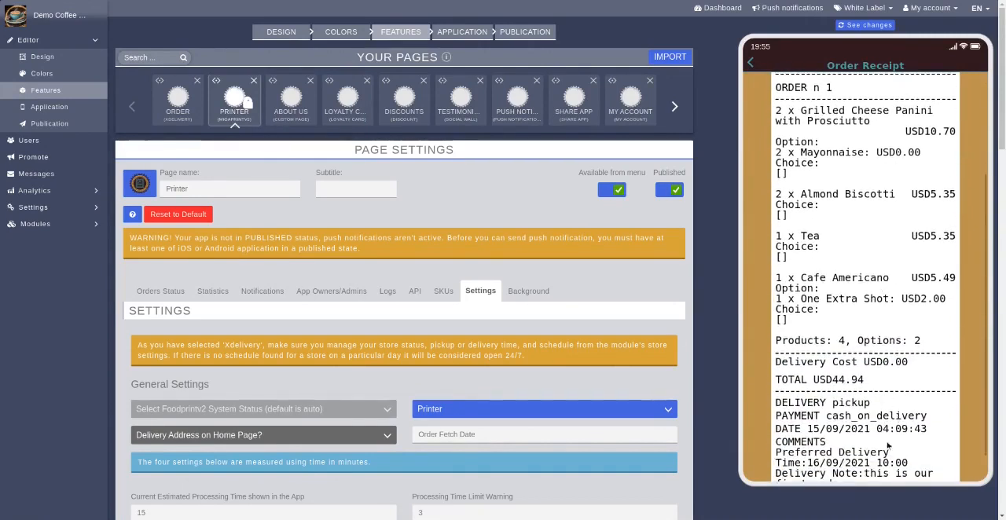
{"action": "scroll", "coordinate": [890, 412], "scroll_direction": "down", "scroll_amount": 1}
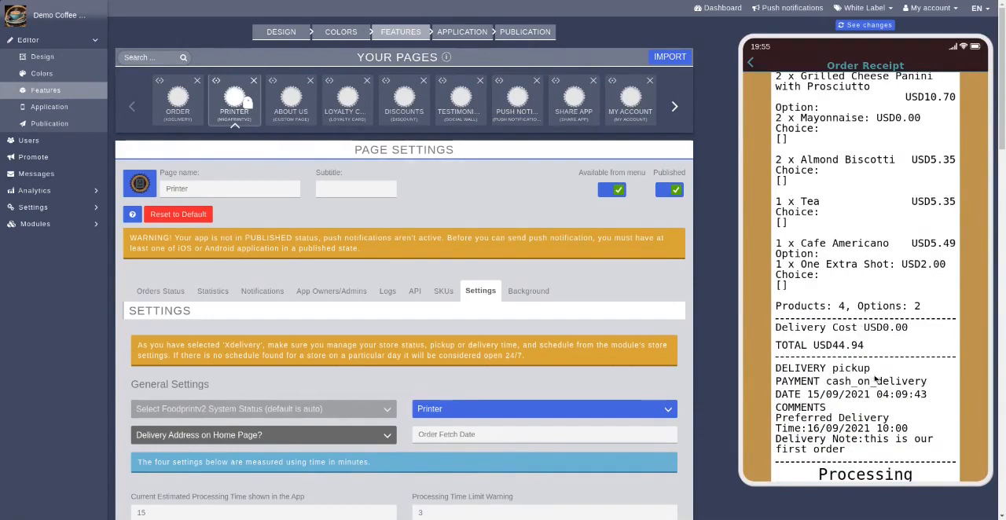
{"action": "left_click_drag", "start_coordinate": [885, 412], "coordinate": [886, 366]}
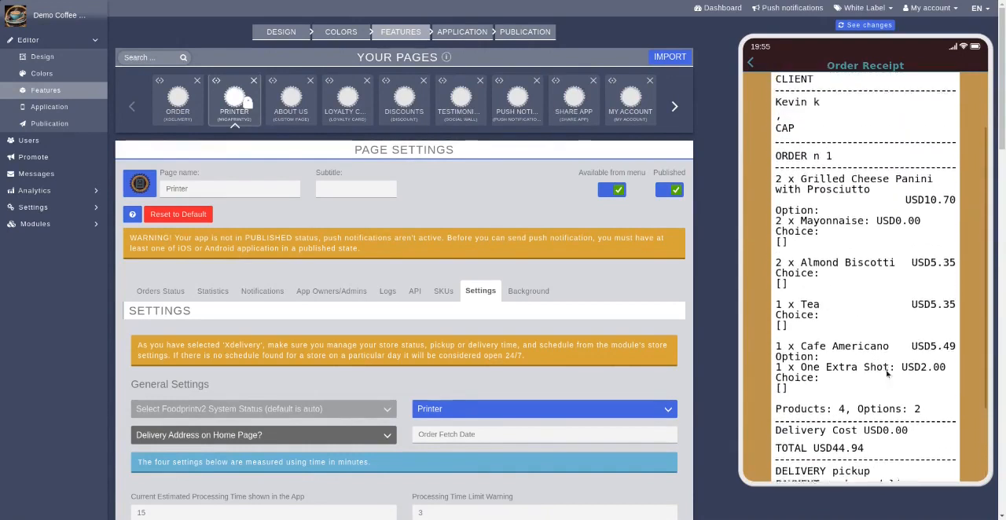
{"action": "left_click", "coordinate": [751, 64]}
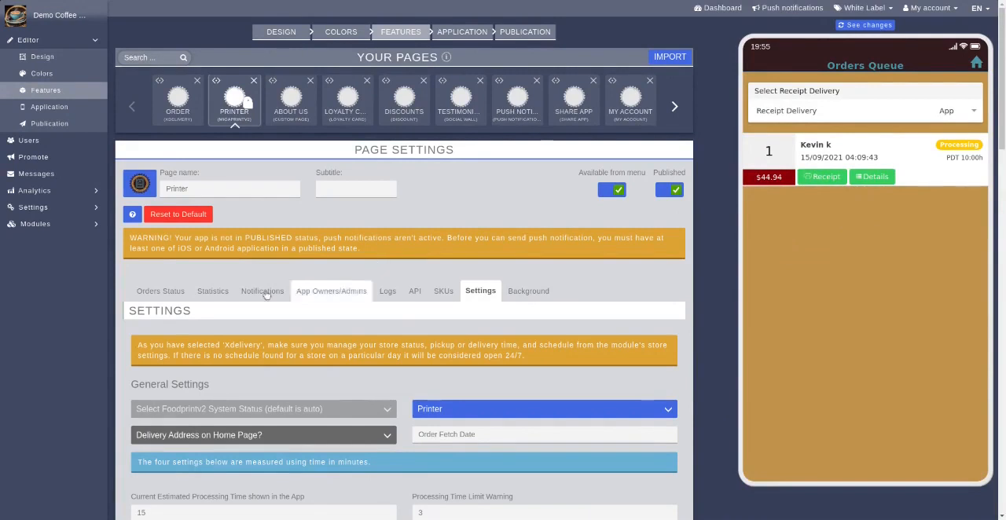
Check the Printer page's order listing and its statistics, including the summary, last five orders and revenue chart
{"action": "left_click", "coordinate": [173, 293]}
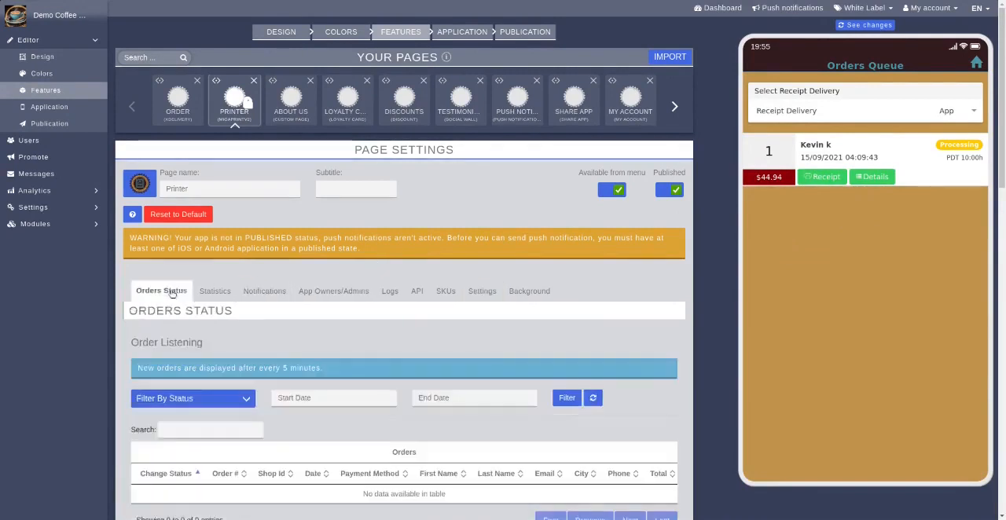
{"action": "scroll", "coordinate": [690, 270], "scroll_direction": "down", "scroll_amount": 3}
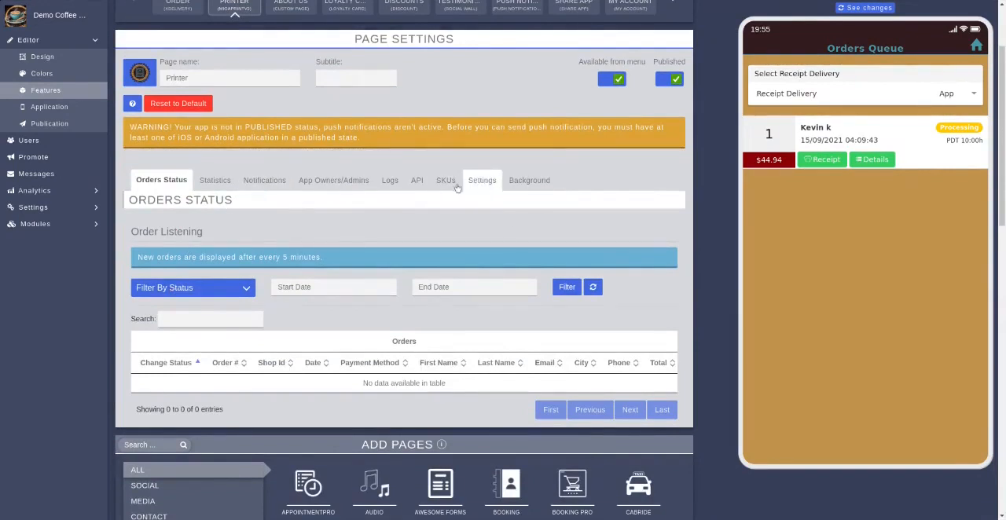
{"action": "left_click", "coordinate": [215, 187]}
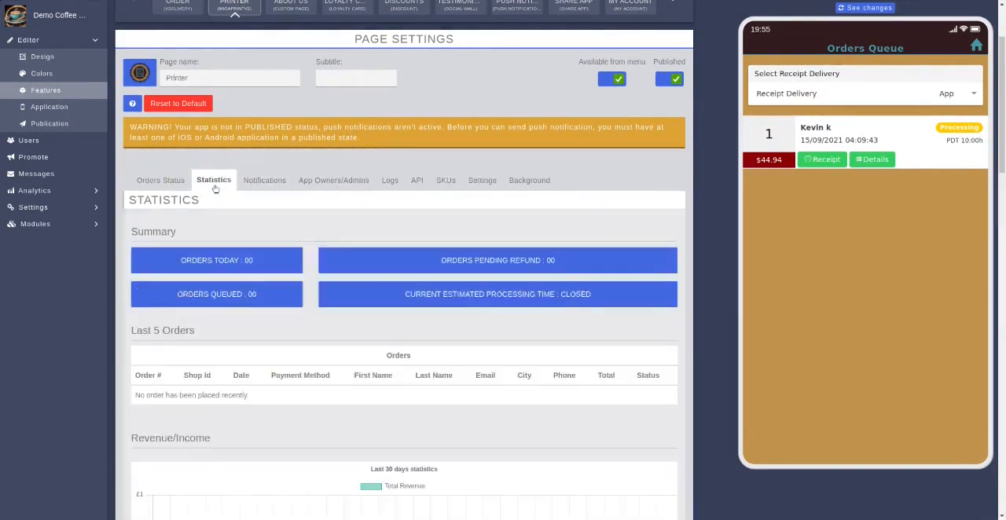
{"action": "scroll", "coordinate": [433, 299], "scroll_direction": "down", "scroll_amount": 5}
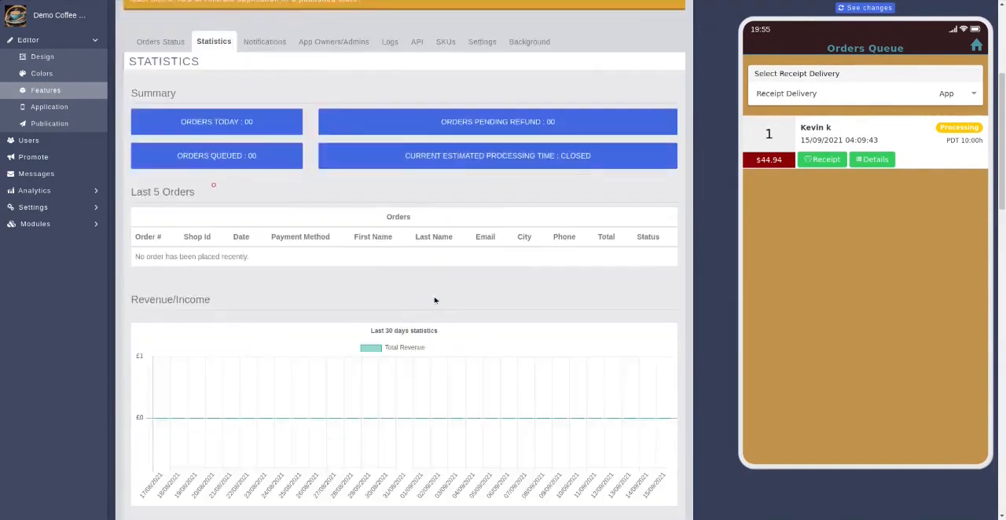
{"action": "scroll", "coordinate": [434, 299], "scroll_direction": "down", "scroll_amount": 3}
{"action": "scroll", "coordinate": [435, 299], "scroll_direction": "up", "scroll_amount": 9}
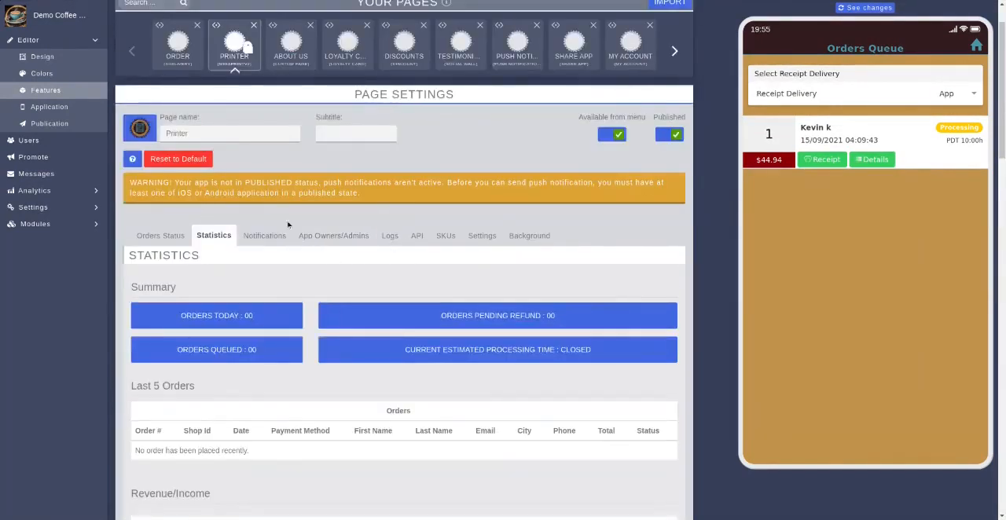
Open the placed order from the Order page's orders list and change its status to Delivered, accepting the confirmation
{"action": "left_click", "coordinate": [177, 53]}
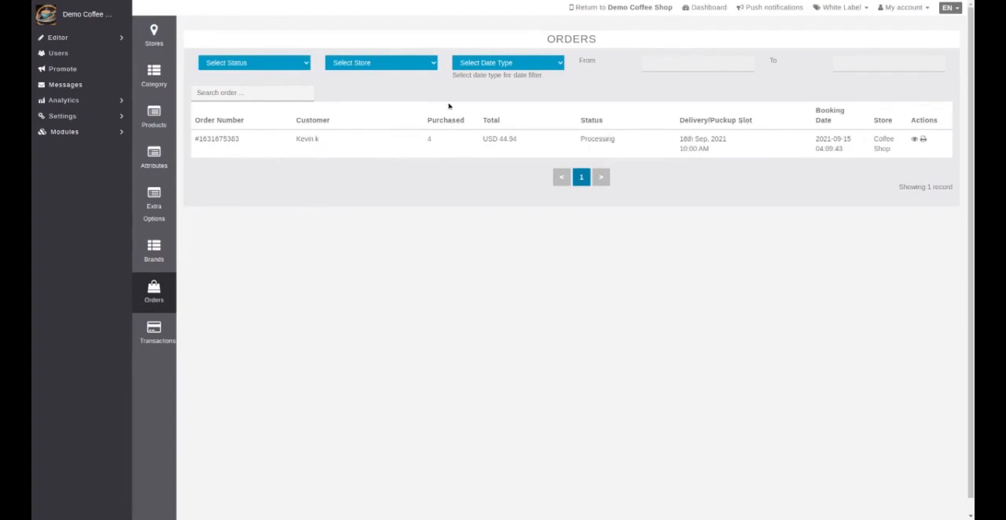
{"action": "left_click", "coordinate": [913, 140]}
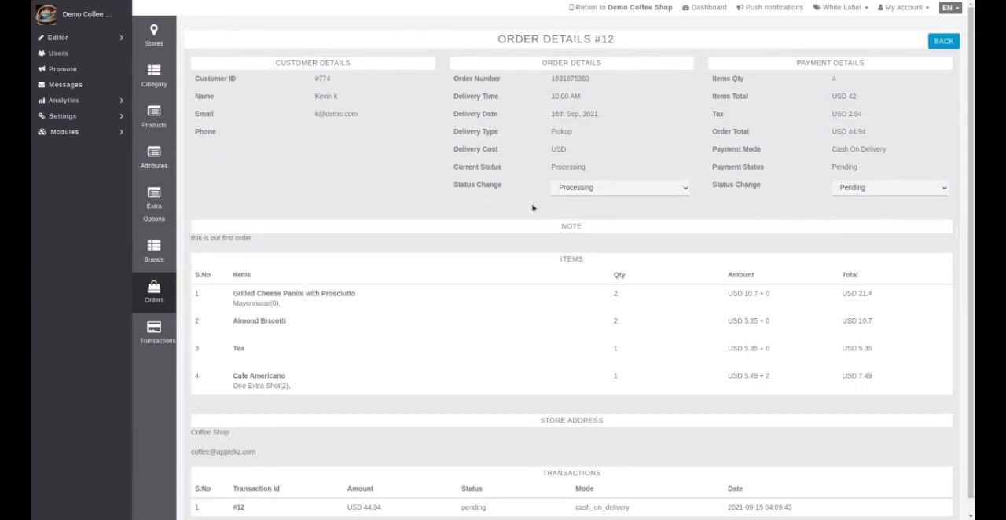
{"action": "left_click", "coordinate": [628, 189]}
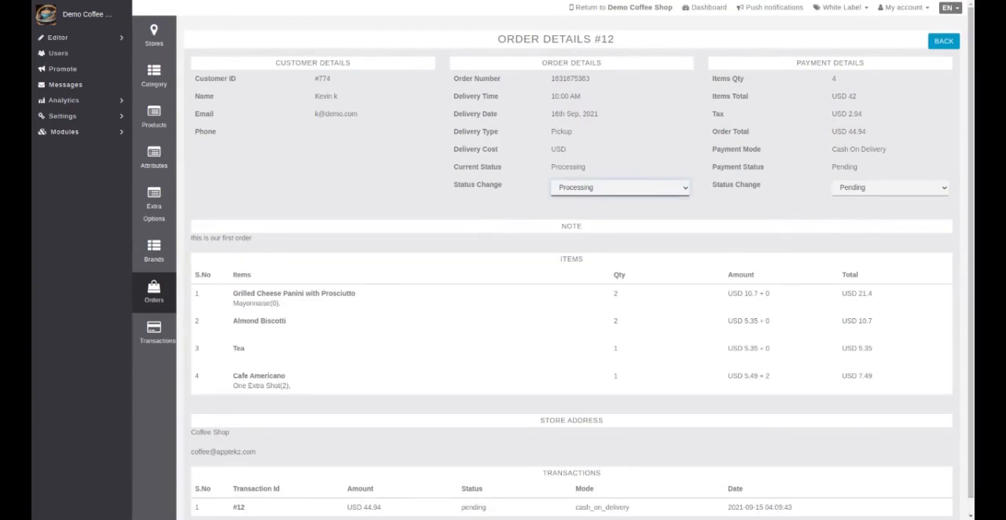
{"action": "left_click", "coordinate": [609, 223]}
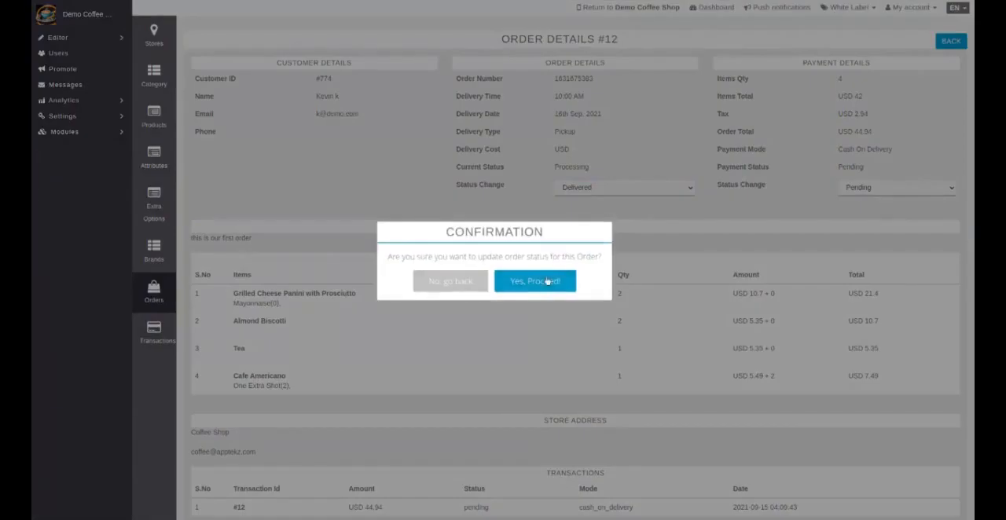
{"action": "left_click", "coordinate": [544, 281]}
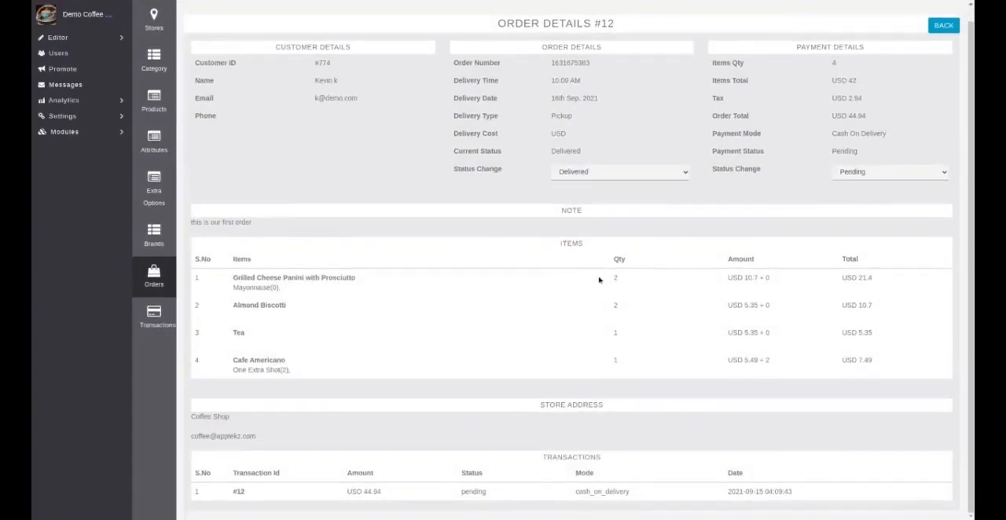
{"action": "scroll", "coordinate": [599, 280], "scroll_direction": "up", "scroll_amount": 1}
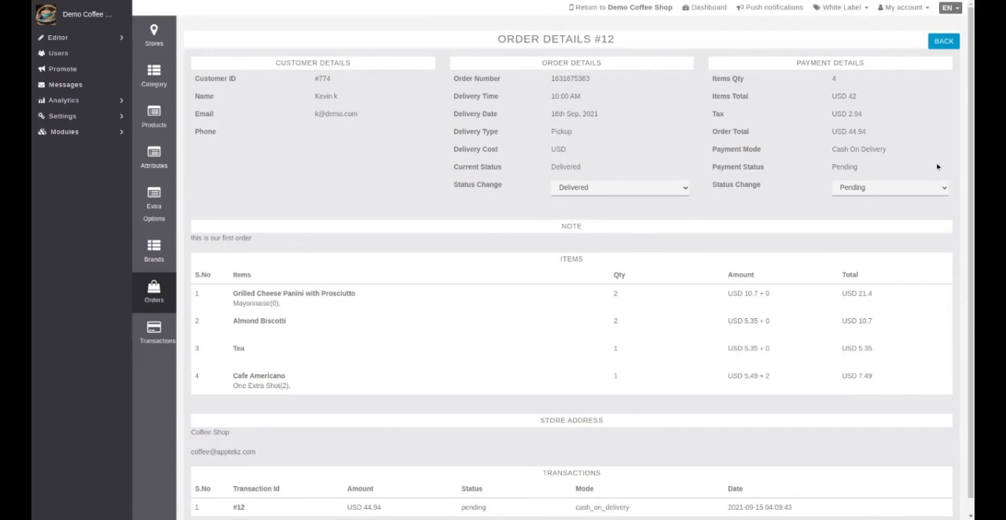
Return to the orders list, view the transactions and reopen the order's details from its transaction entry
{"action": "left_click", "coordinate": [943, 41]}
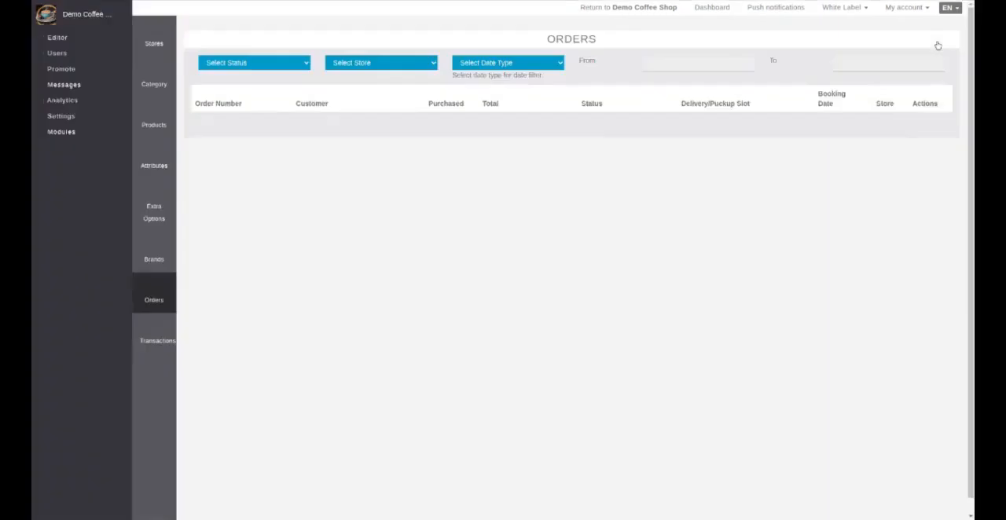
{"action": "left_click", "coordinate": [154, 331]}
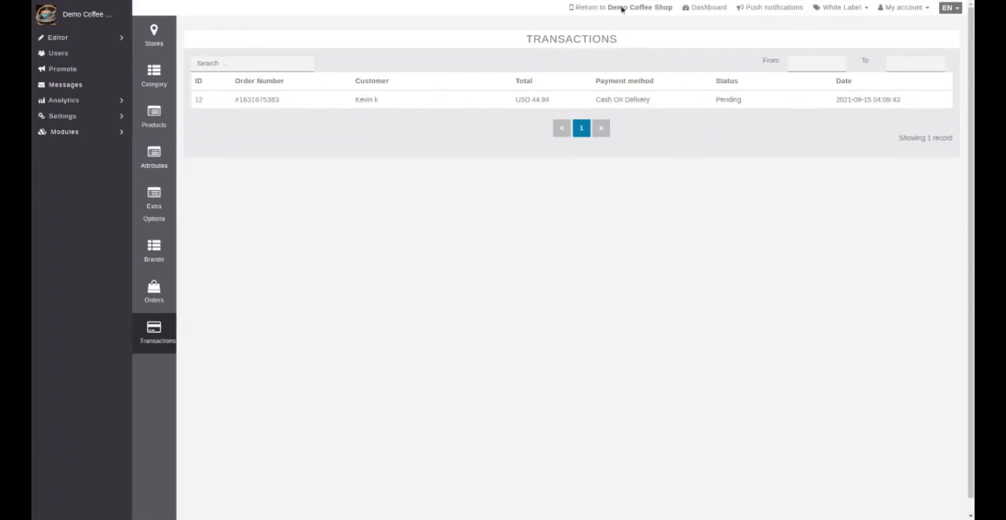
{"action": "key", "text": "F5"}
{"action": "left_click", "coordinate": [245, 105]}
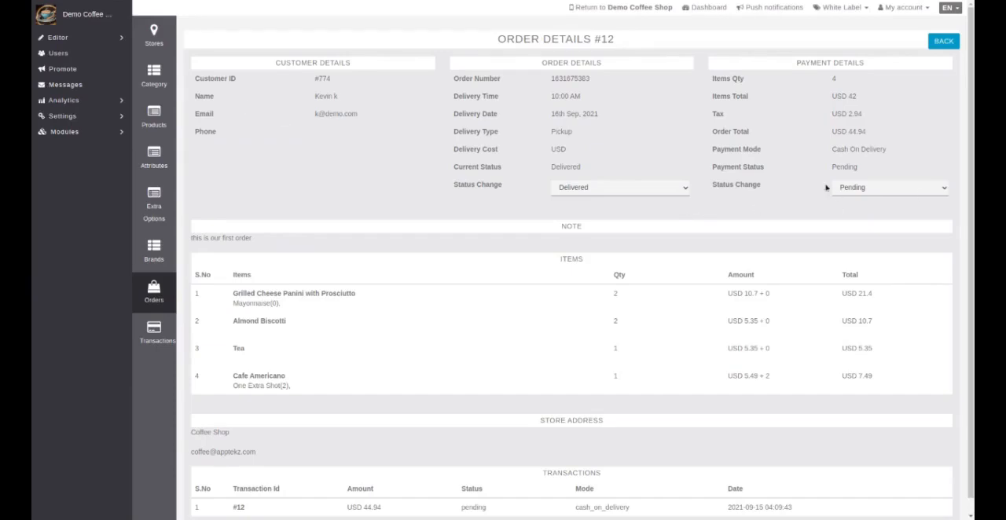
Change the order's payment status from Pending, accept the confirmation and go back to the transactions list
{"action": "left_click", "coordinate": [886, 191]}
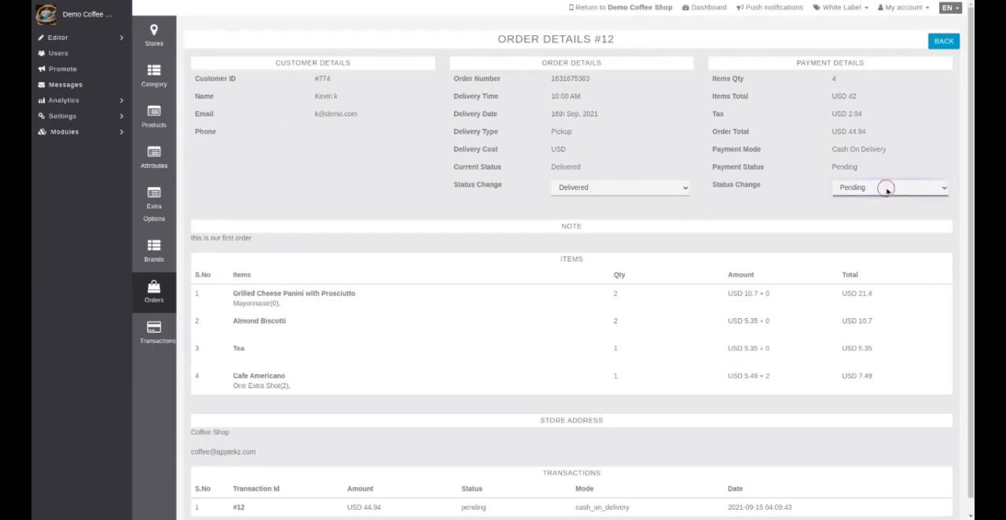
{"action": "left_click", "coordinate": [888, 217]}
{"action": "left_click", "coordinate": [527, 281]}
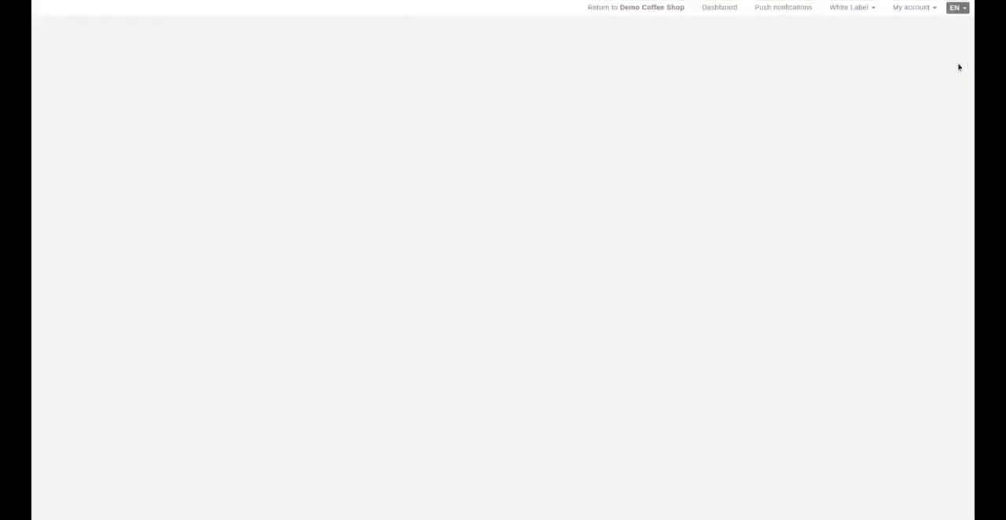
{"action": "left_click", "coordinate": [941, 43]}
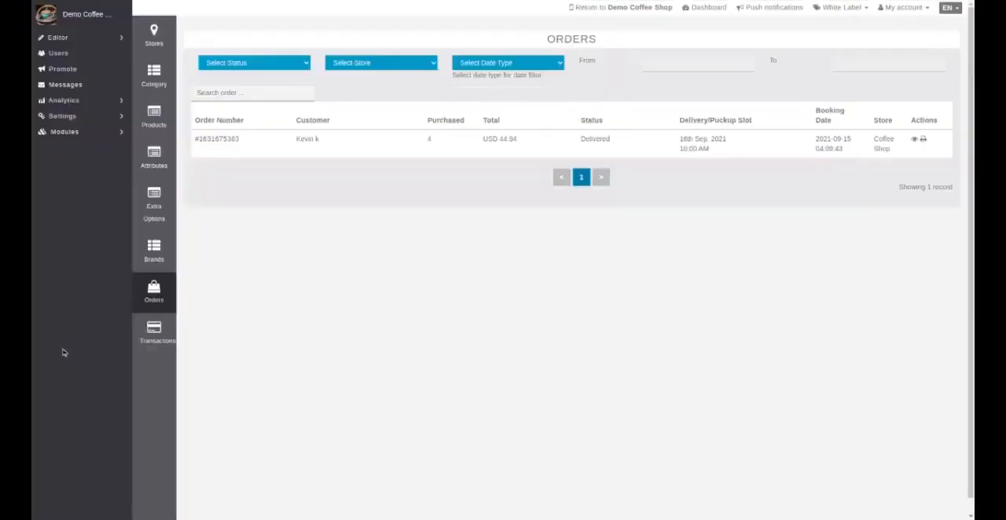
{"action": "left_click", "coordinate": [162, 335]}
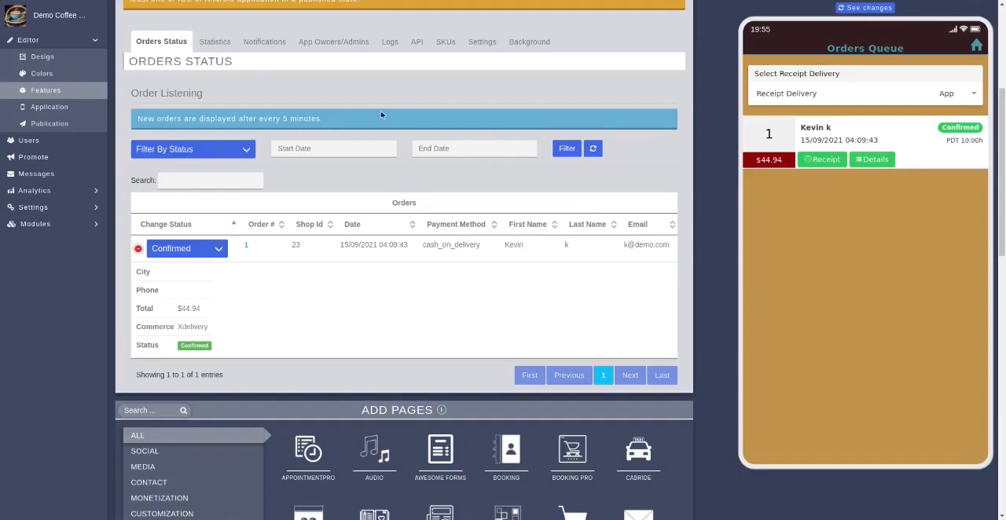
Return the preview from the orders queue to the app's home screen and look through its page icons
{"action": "scroll", "coordinate": [614, 150], "scroll_direction": "up", "scroll_amount": 1}
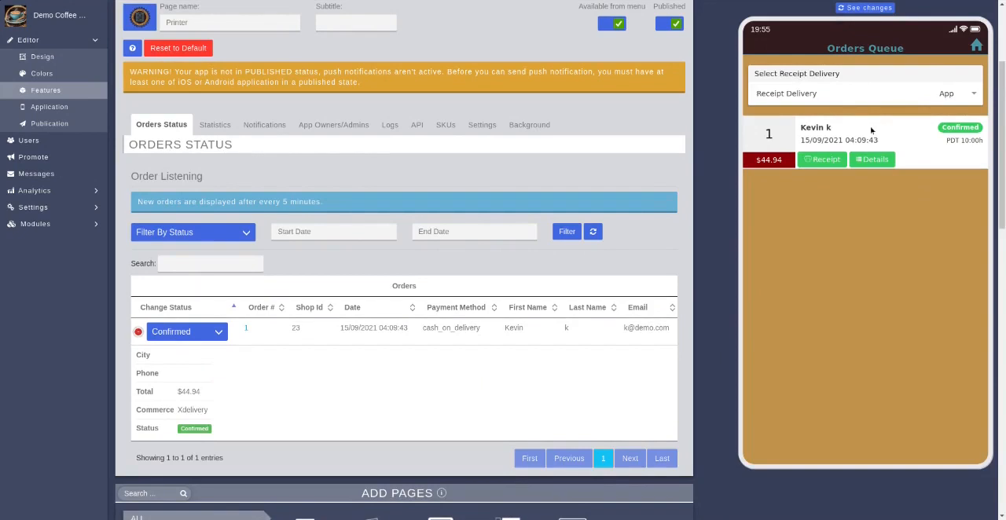
{"action": "left_click", "coordinate": [977, 47]}
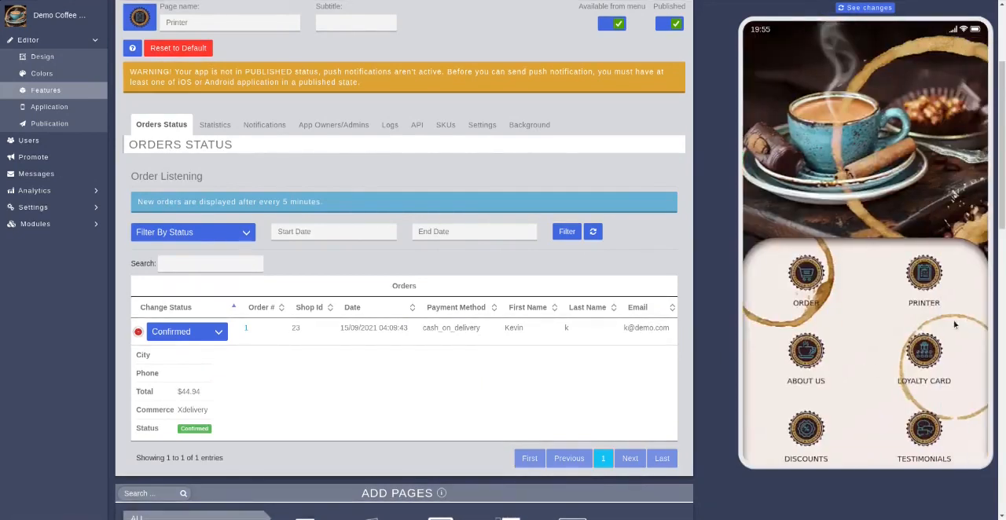
{"action": "scroll", "coordinate": [885, 344], "scroll_direction": "down", "scroll_amount": 1}
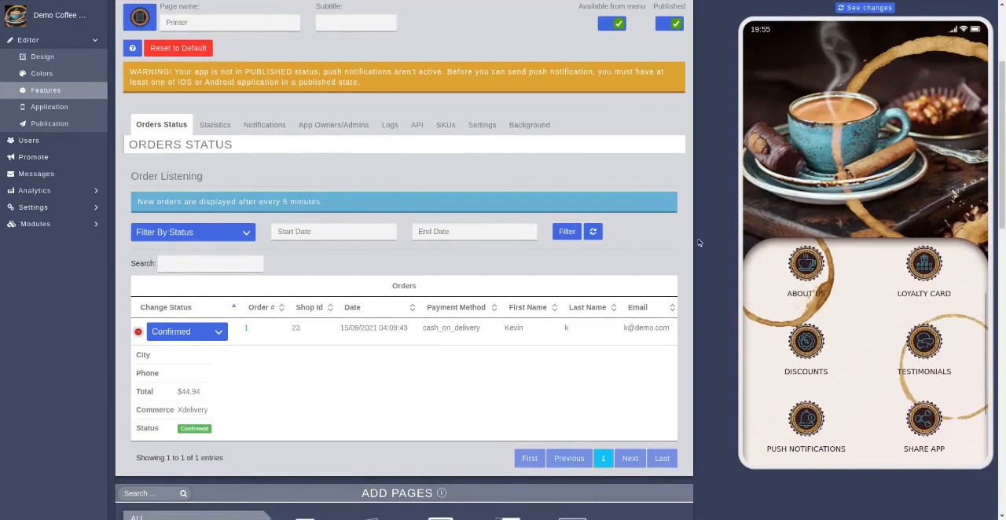
{"action": "scroll", "coordinate": [689, 286], "scroll_direction": "up", "scroll_amount": 1}
{"action": "scroll", "coordinate": [689, 286], "scroll_direction": "up", "scroll_amount": 2}
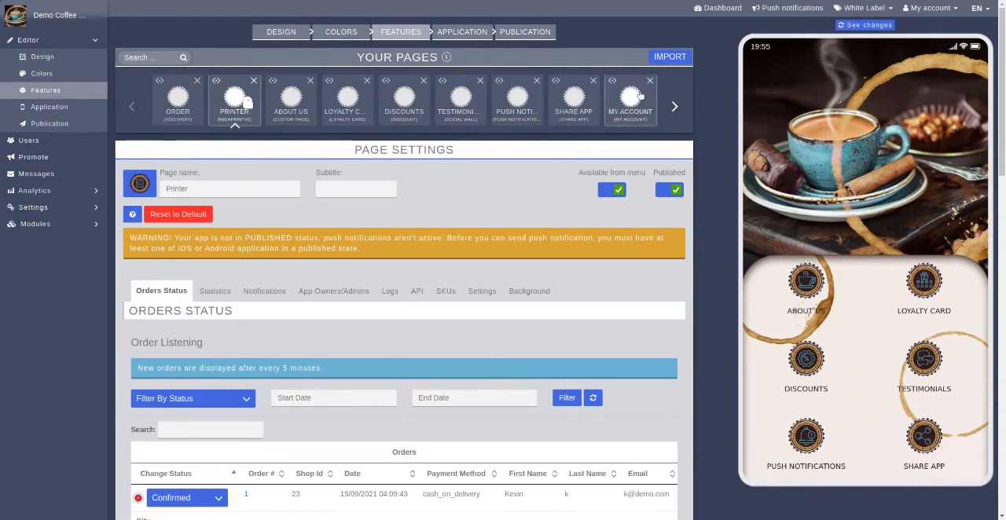
{"action": "scroll", "coordinate": [846, 400], "scroll_direction": "down", "scroll_amount": 3}
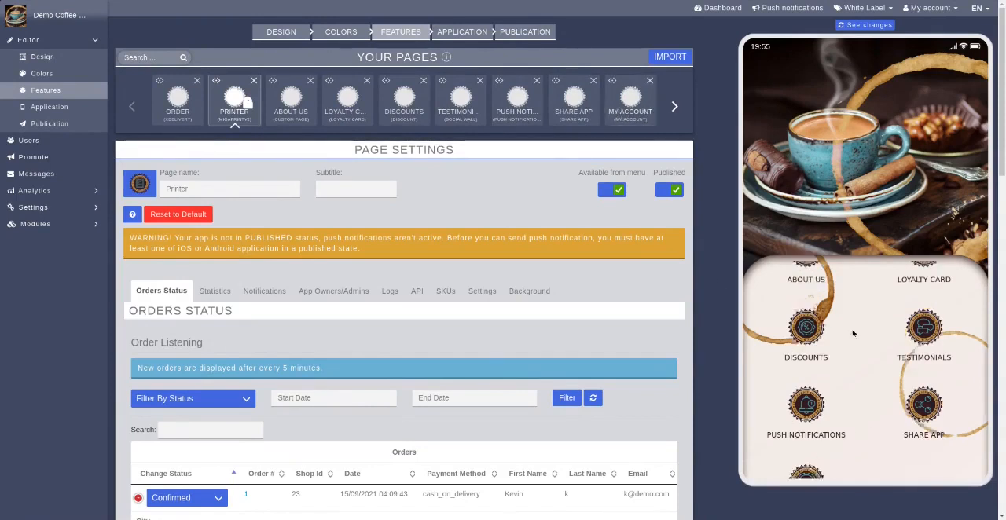
View the My Account page in the app preview and open the Padlock page's settings
{"action": "left_click", "coordinate": [802, 433]}
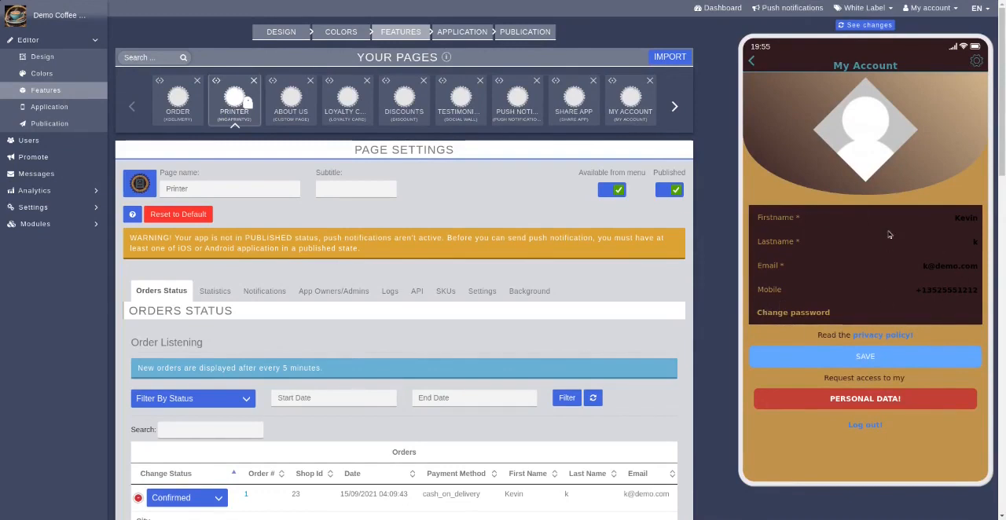
{"action": "left_click", "coordinate": [674, 108]}
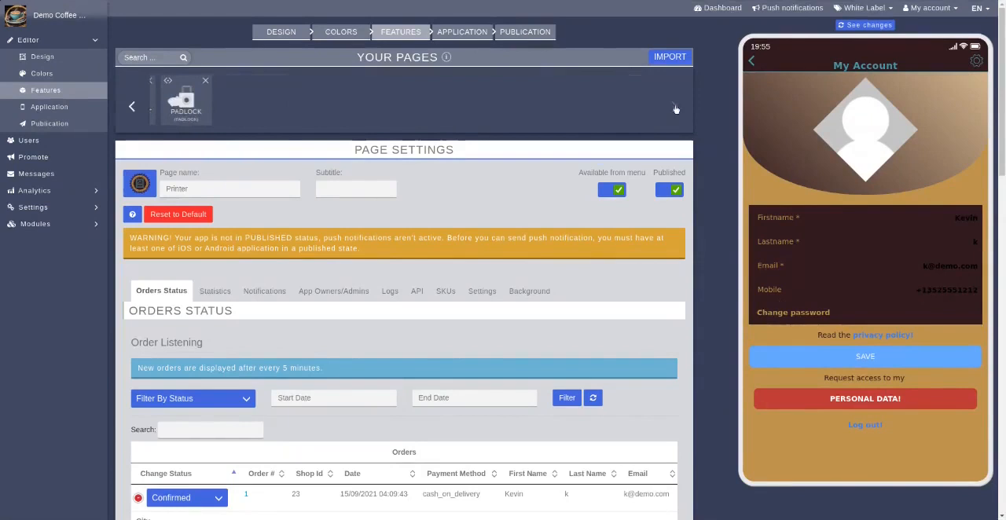
{"action": "left_click", "coordinate": [177, 115]}
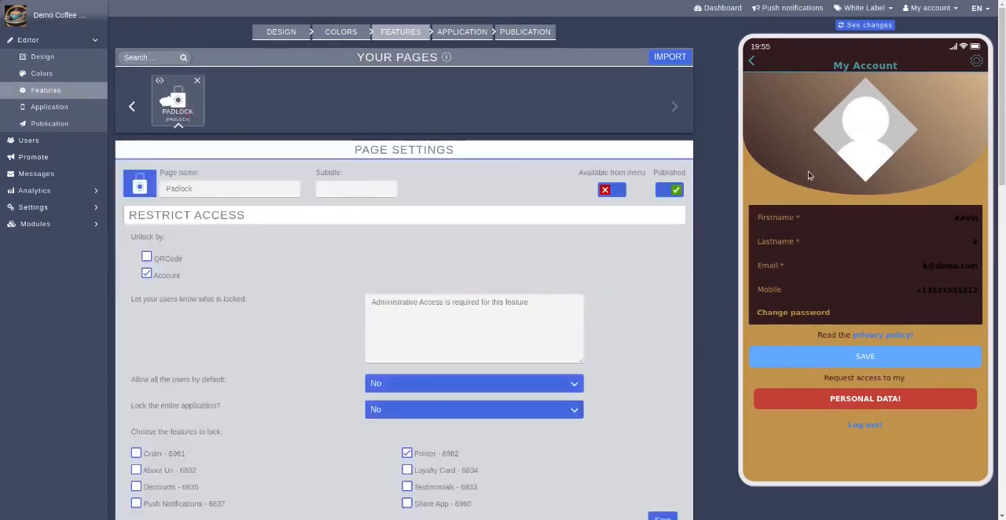
Return the preview to its home screen and save the Padlock settings with Account unlocking and only the Printer feature locked
{"action": "left_click", "coordinate": [753, 61]}
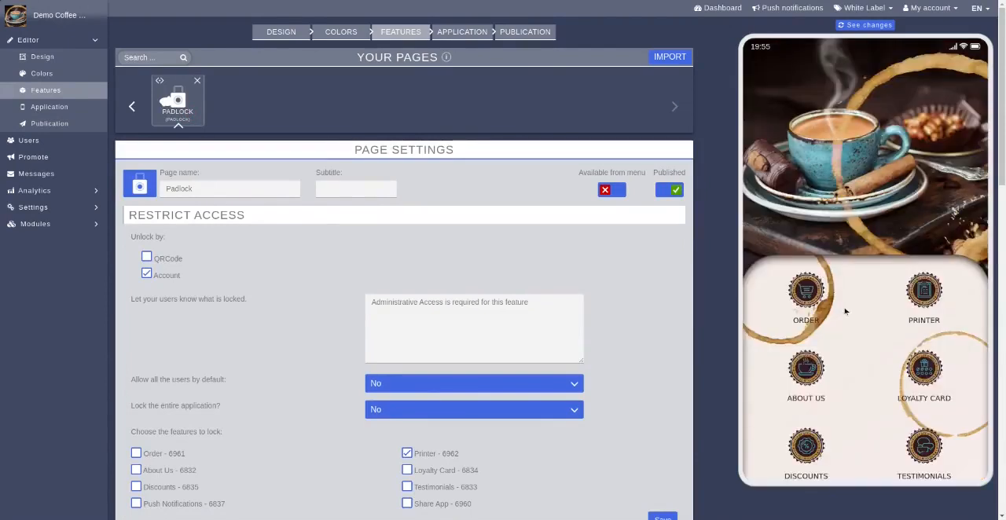
{"action": "scroll", "coordinate": [862, 323], "scroll_direction": "down", "scroll_amount": 2}
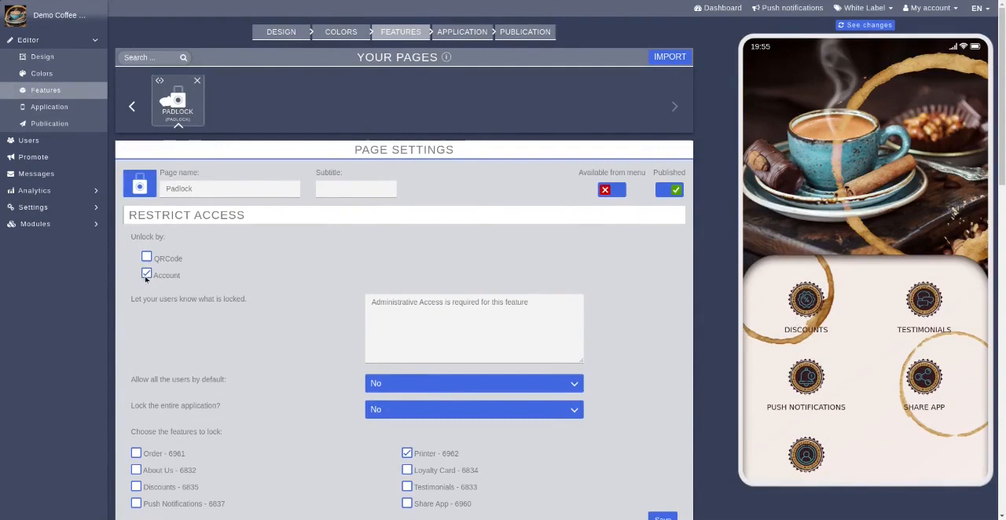
{"action": "scroll", "coordinate": [653, 349], "scroll_direction": "down", "scroll_amount": 2}
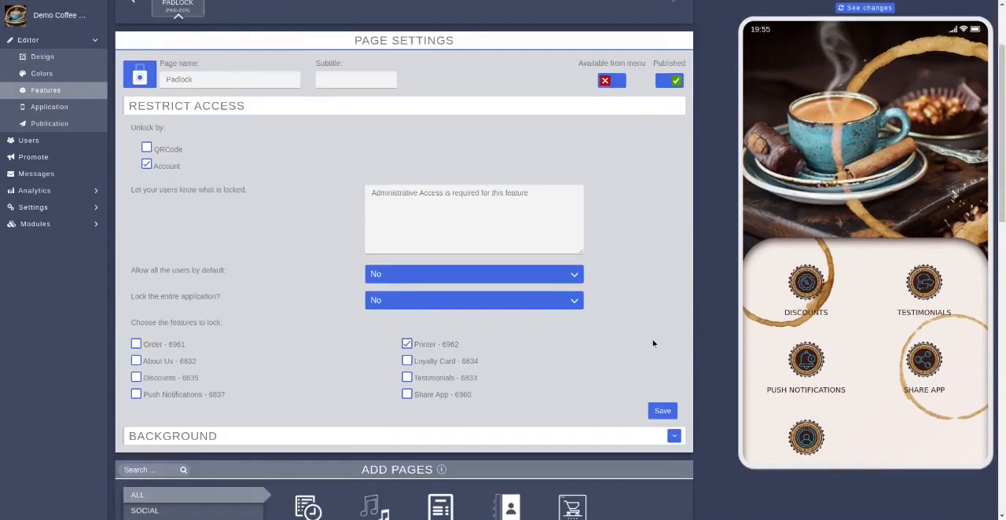
{"action": "scroll", "coordinate": [652, 346], "scroll_direction": "up", "scroll_amount": 1}
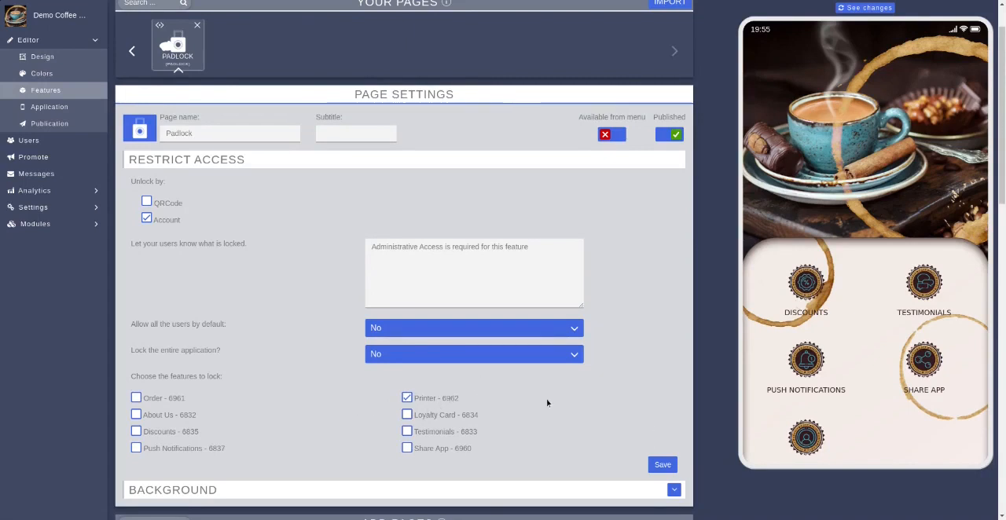
{"action": "left_click", "coordinate": [662, 465]}
Open the registered user for editing and save it with access to the pages locked by the "Locker" feature
{"action": "left_click", "coordinate": [28, 141]}
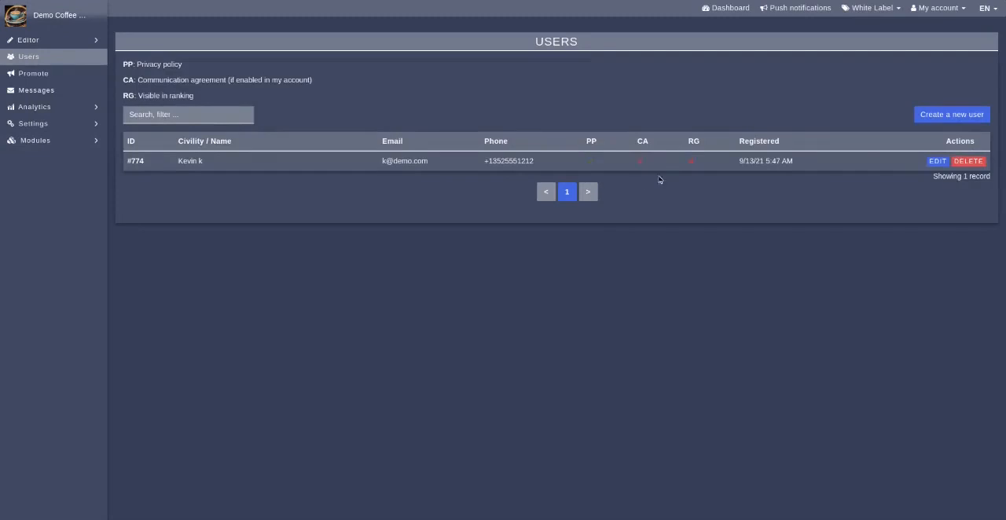
{"action": "left_click", "coordinate": [936, 163]}
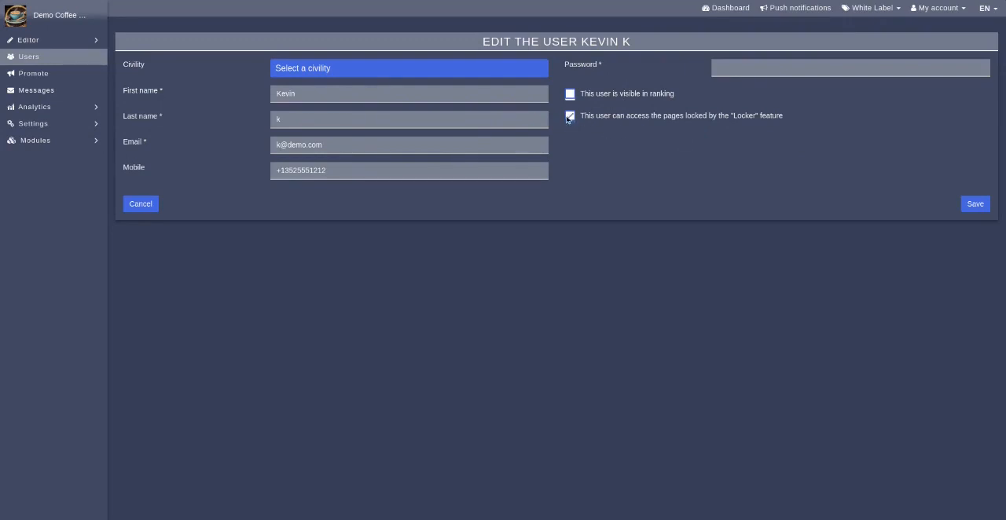
{"action": "left_click", "coordinate": [974, 207]}
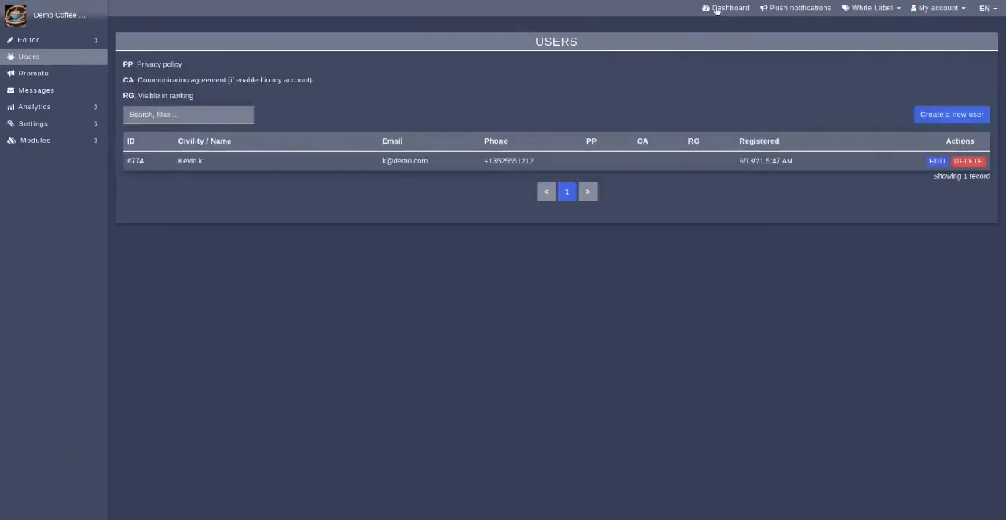
Return to the Features editor and look through the page icons on the preview's home screen
{"action": "left_click", "coordinate": [26, 46]}
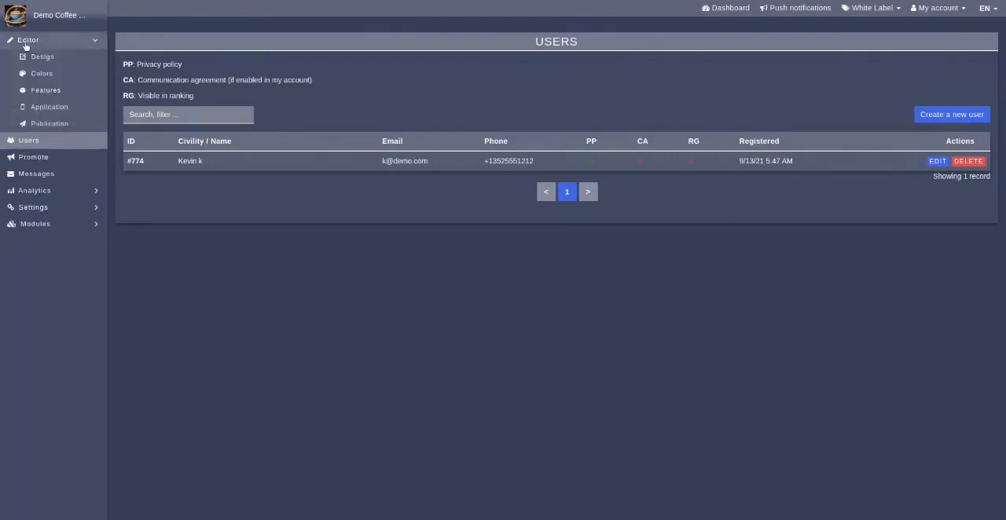
{"action": "left_click", "coordinate": [48, 91]}
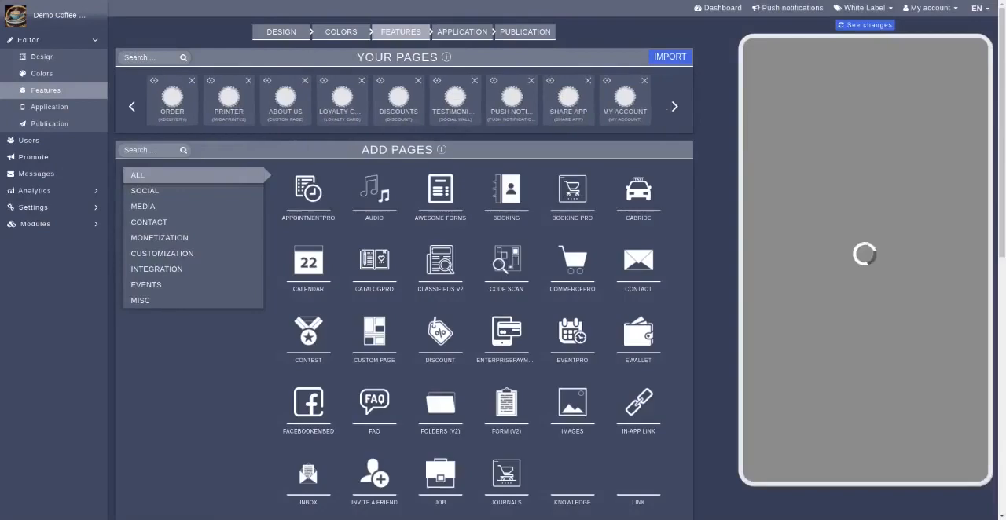
{"action": "scroll", "coordinate": [888, 378], "scroll_direction": "down", "scroll_amount": 2}
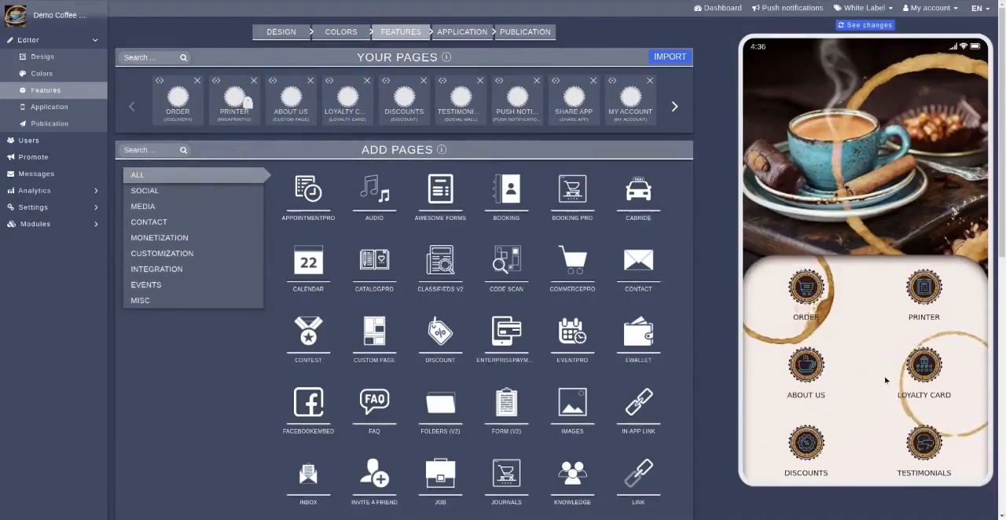
{"action": "scroll", "coordinate": [873, 378], "scroll_direction": "down", "scroll_amount": 3}
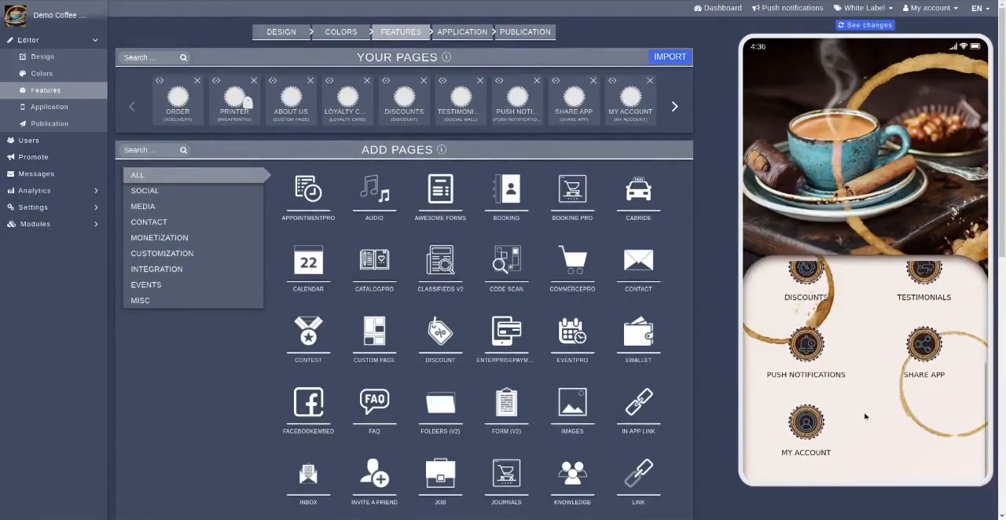
{"action": "scroll", "coordinate": [869, 362], "scroll_direction": "up", "scroll_amount": 3}
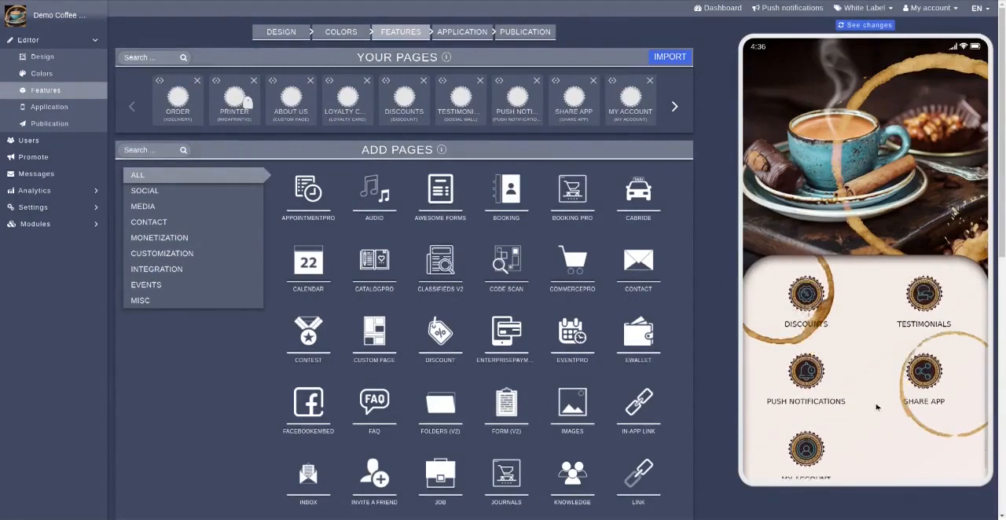
{"action": "scroll", "coordinate": [895, 350], "scroll_direction": "up", "scroll_amount": 2}
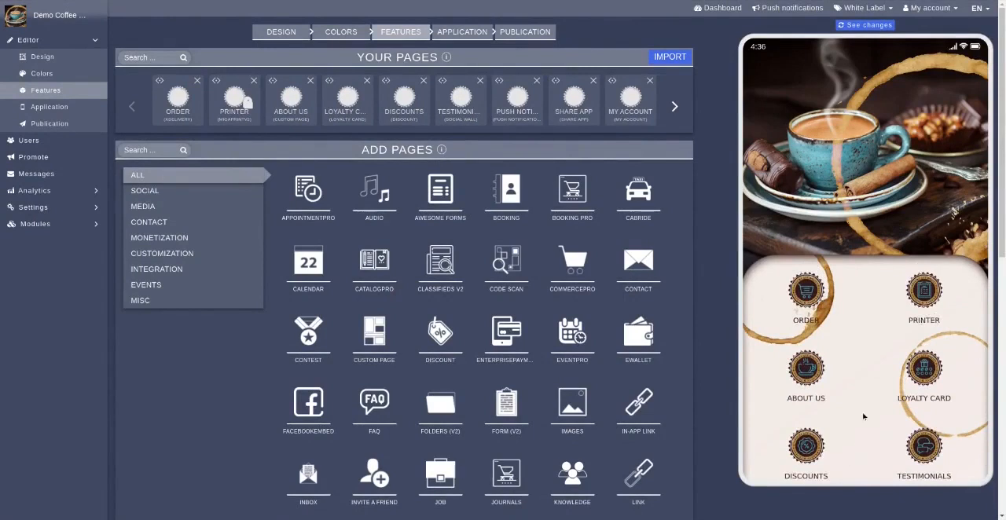
Log out from the preview's My Account page, accept the confirmation and reload the app preview
{"action": "scroll", "coordinate": [856, 442], "scroll_direction": "down", "scroll_amount": 2}
{"action": "left_click", "coordinate": [814, 432]}
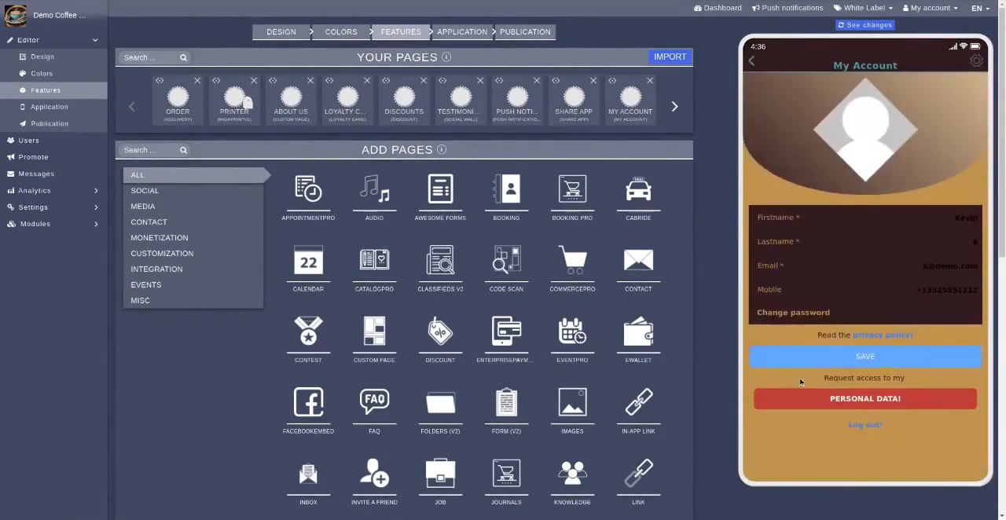
{"action": "left_click", "coordinate": [865, 425]}
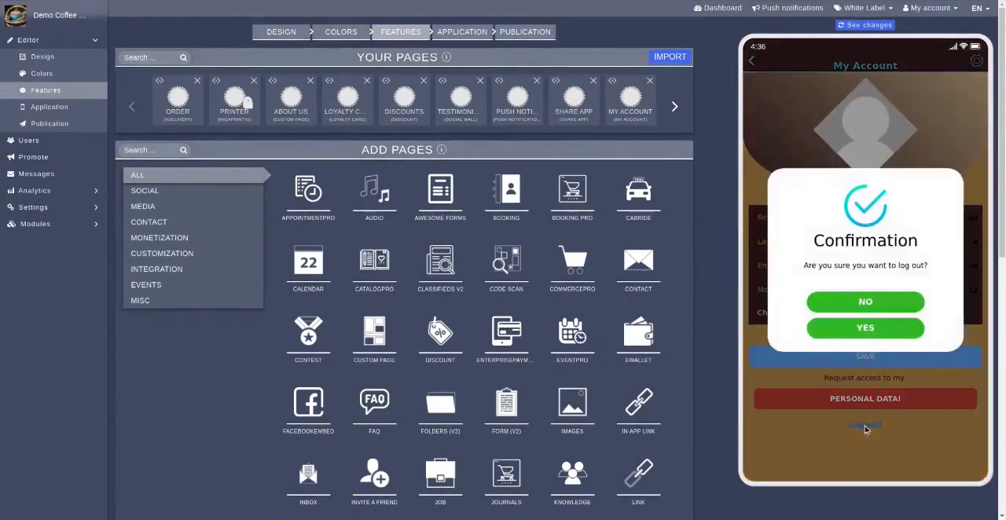
{"action": "left_click", "coordinate": [881, 330]}
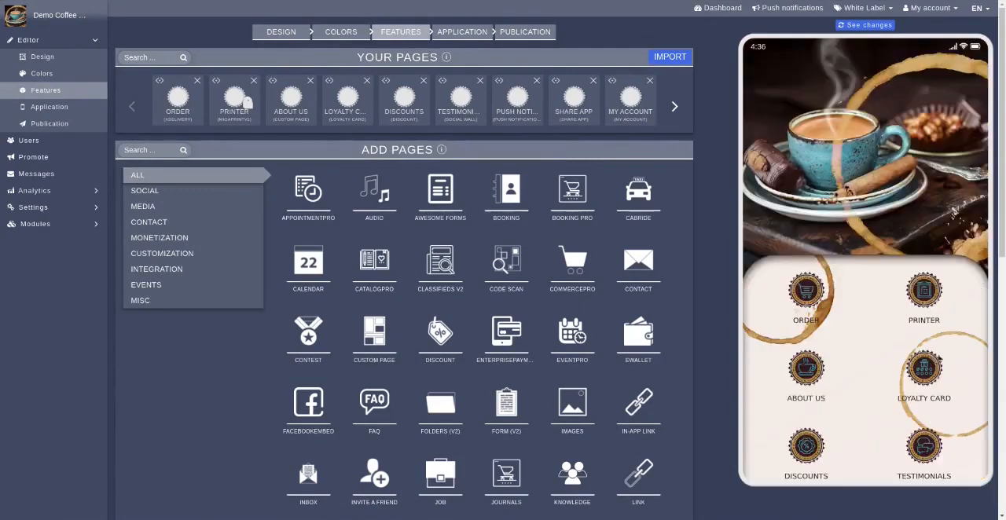
{"action": "left_click", "coordinate": [864, 24]}
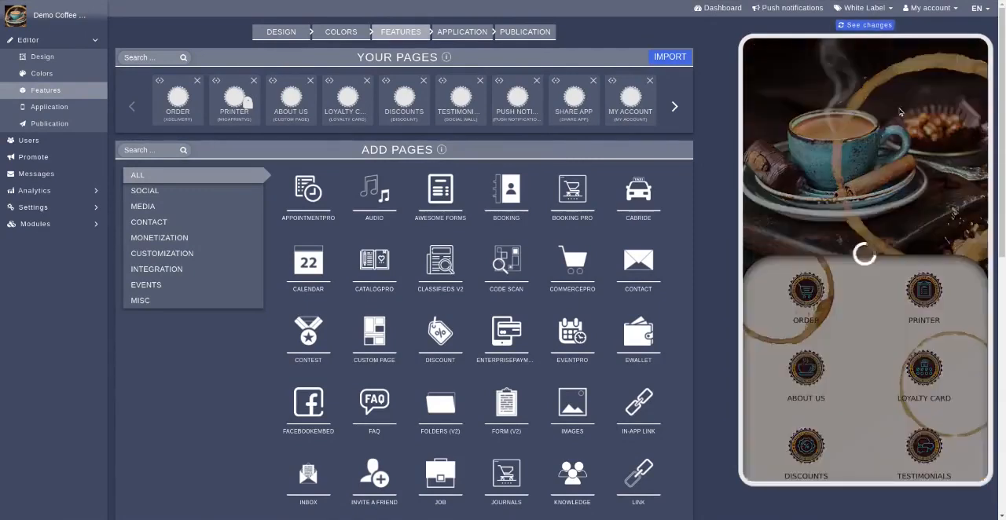